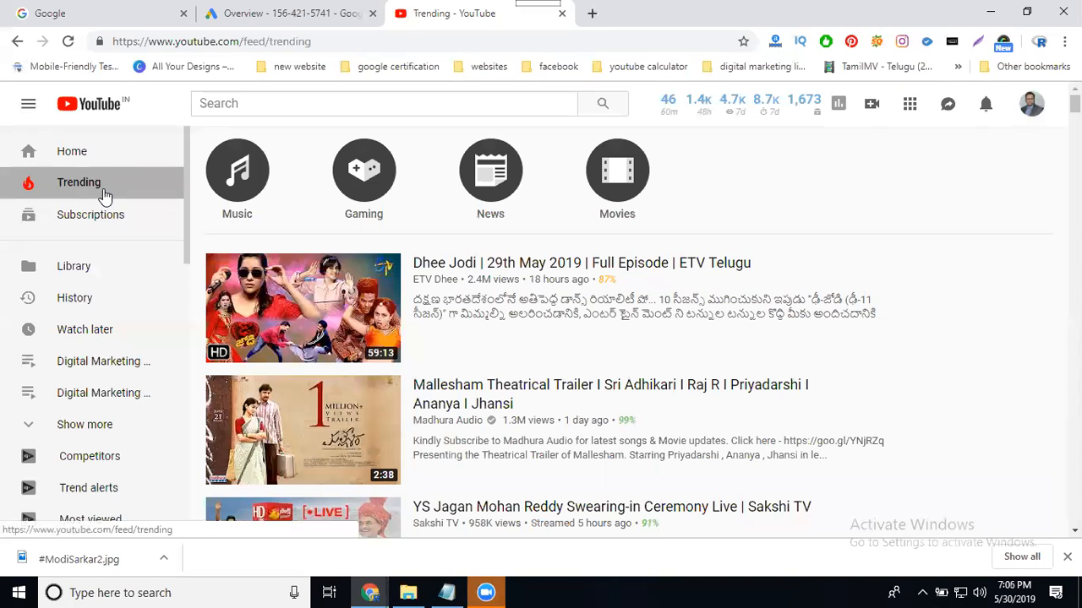
From the Google Ads overview, go to All campaigns and start a new campaign.
left_click(338, 15)
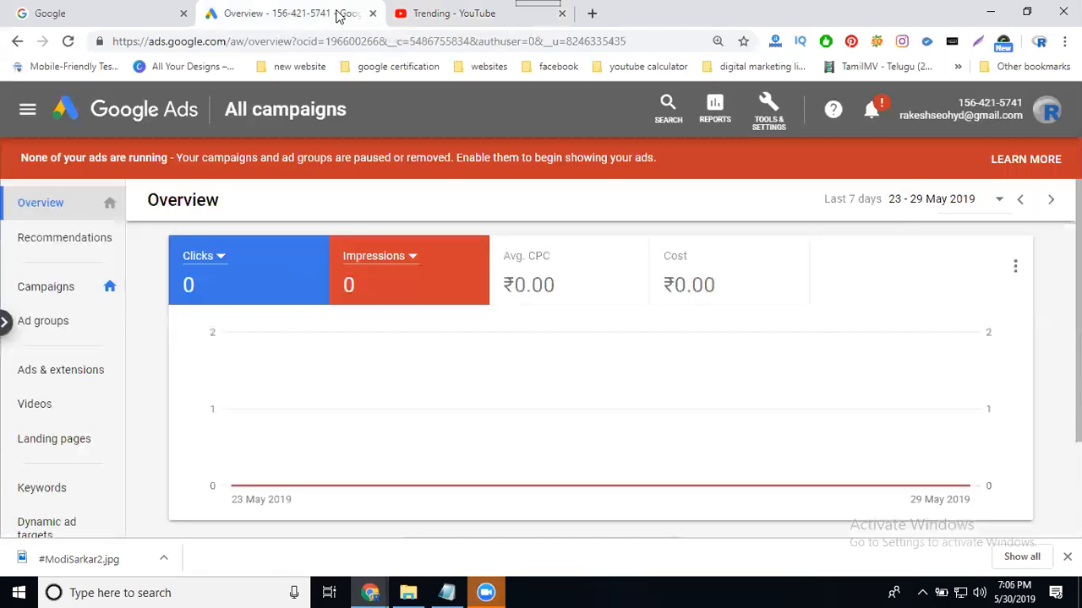
left_click(75, 288)
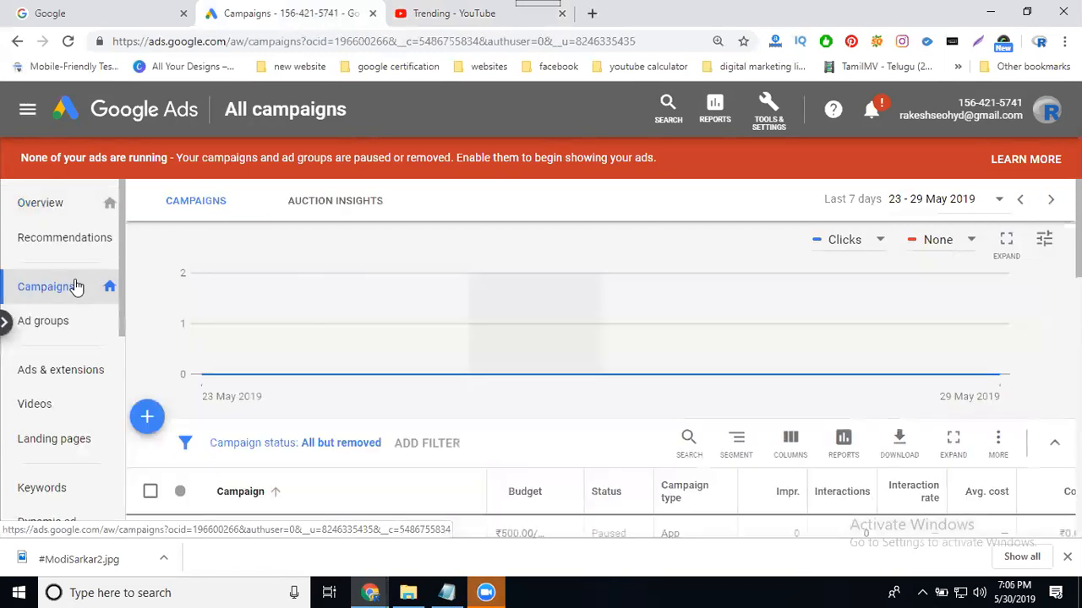
left_click(147, 419)
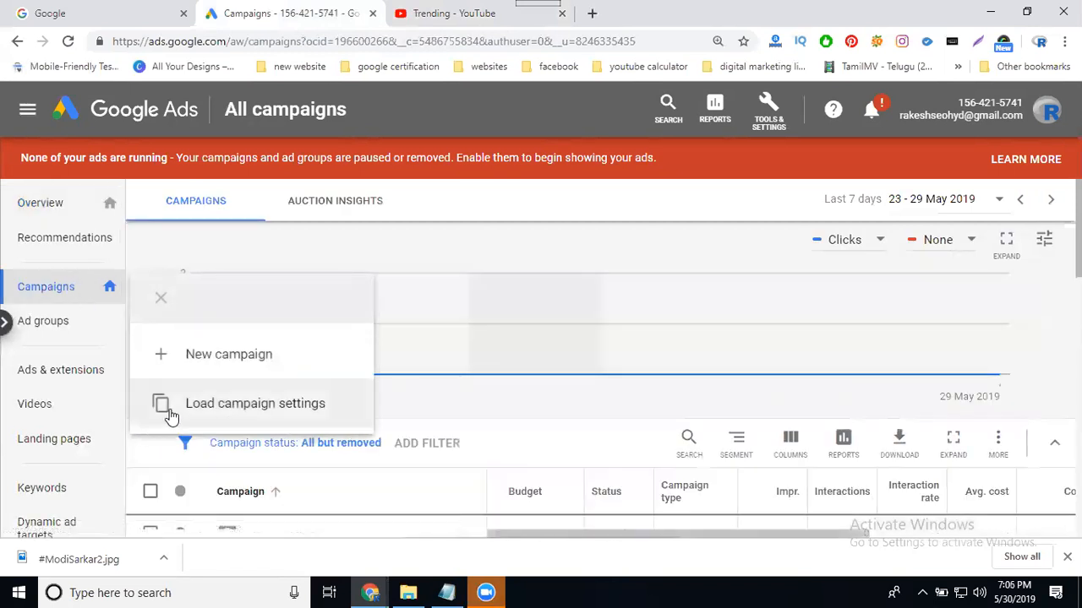
left_click(199, 369)
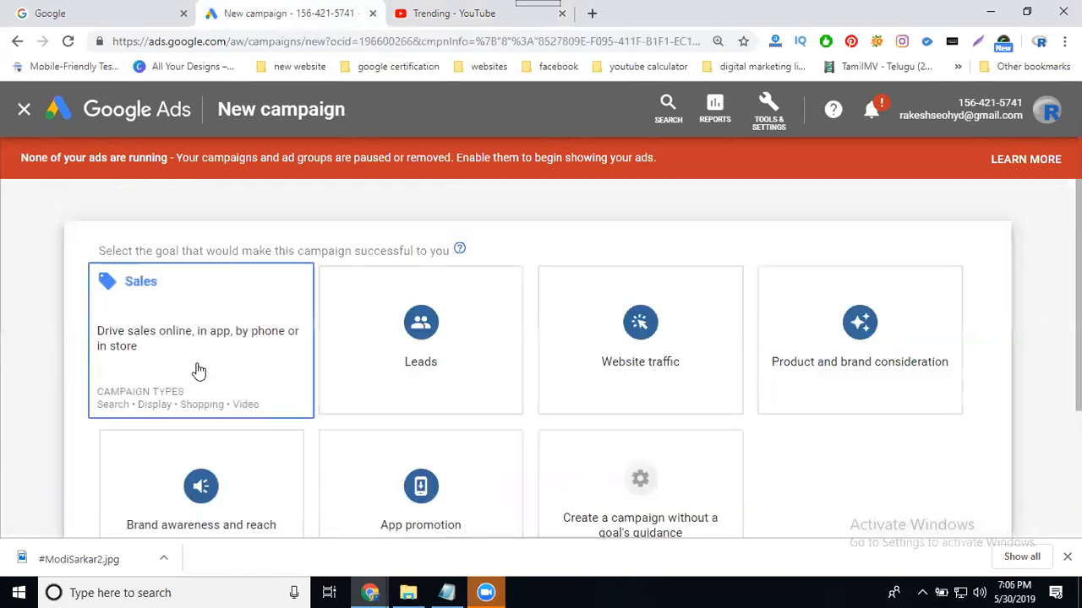
Create the campaign without a goal's guidance and choose the Video campaign type.
scroll(333, 347, "down", 3)
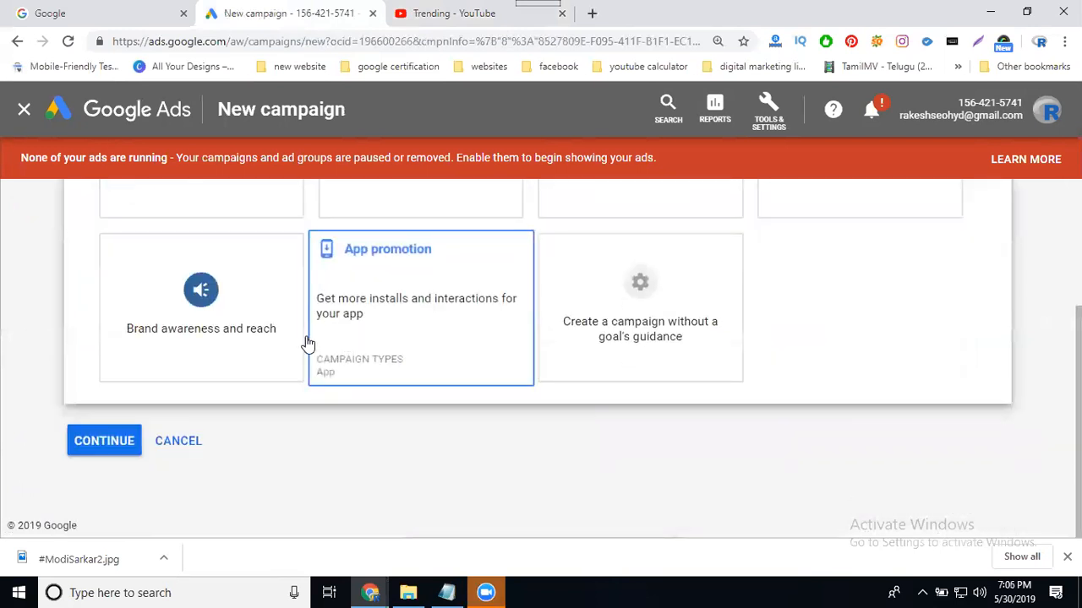
left_click(634, 305)
scroll(634, 307, "down", 3)
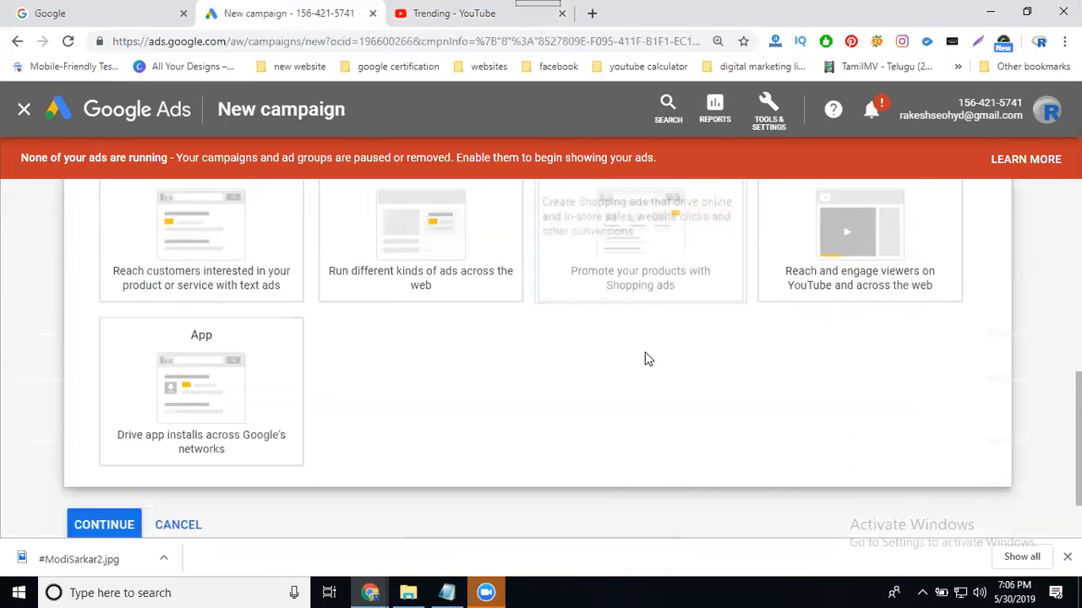
scroll(717, 350, "up", 1)
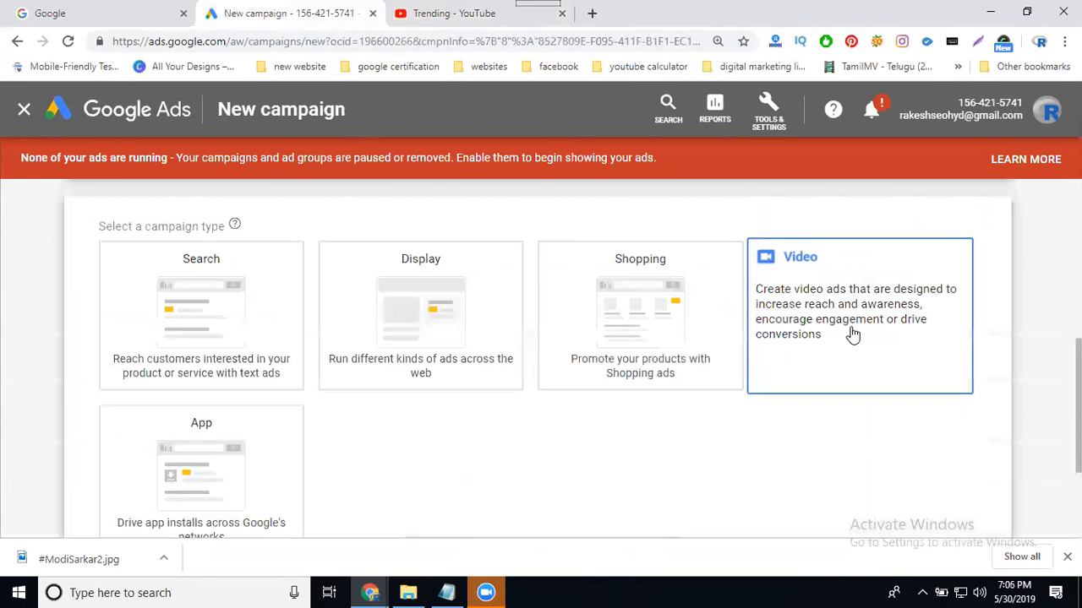
left_click(852, 334)
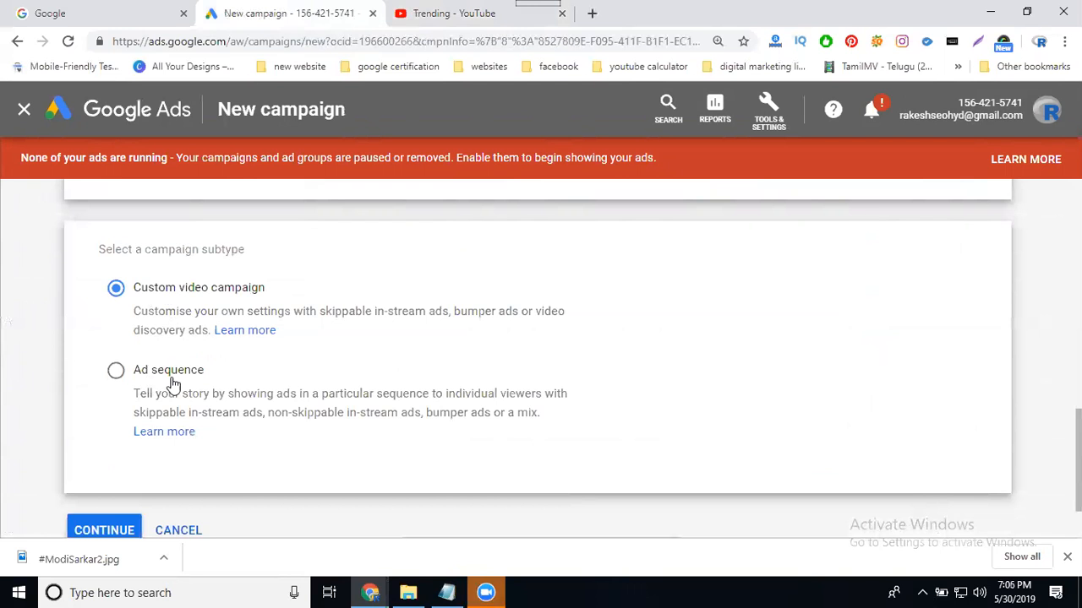
Select Ad sequence as the video campaign subtype instead of Custom video campaign.
scroll(258, 401, "up", 8)
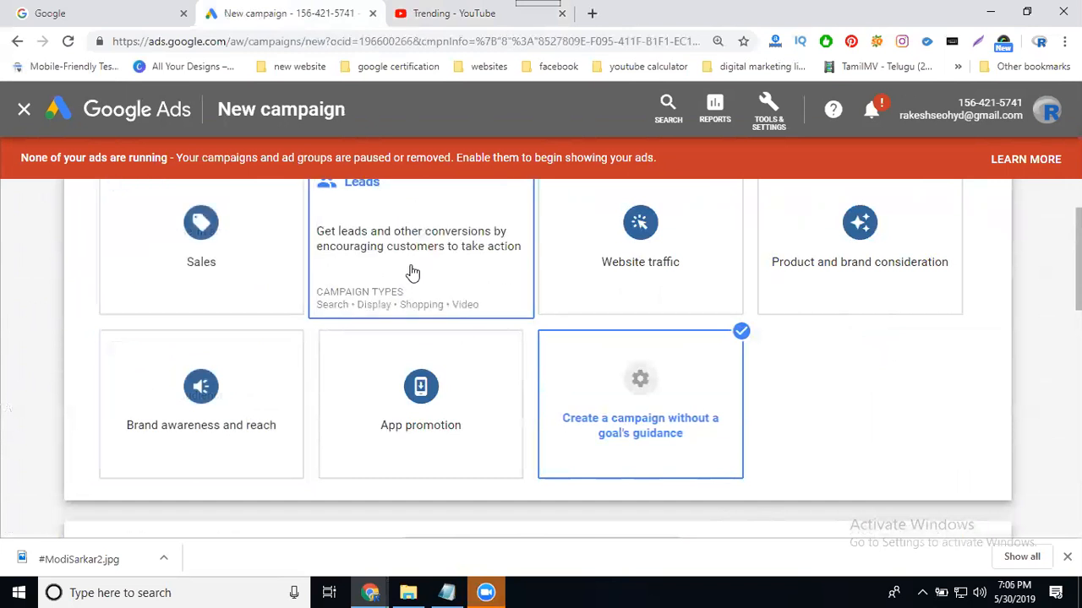
scroll(580, 321, "up", 1)
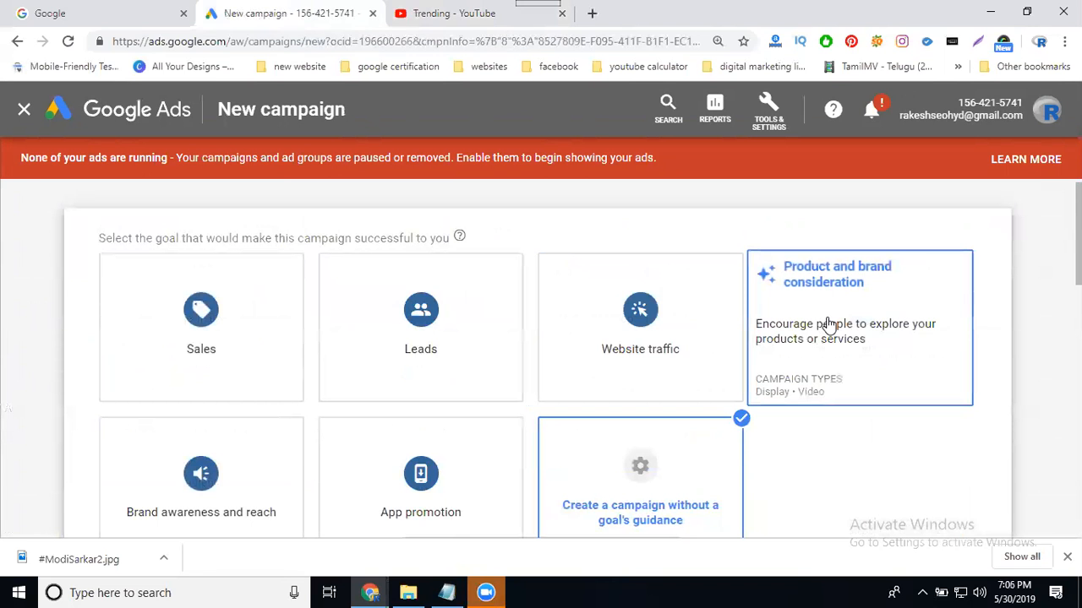
scroll(828, 326, "down", 1)
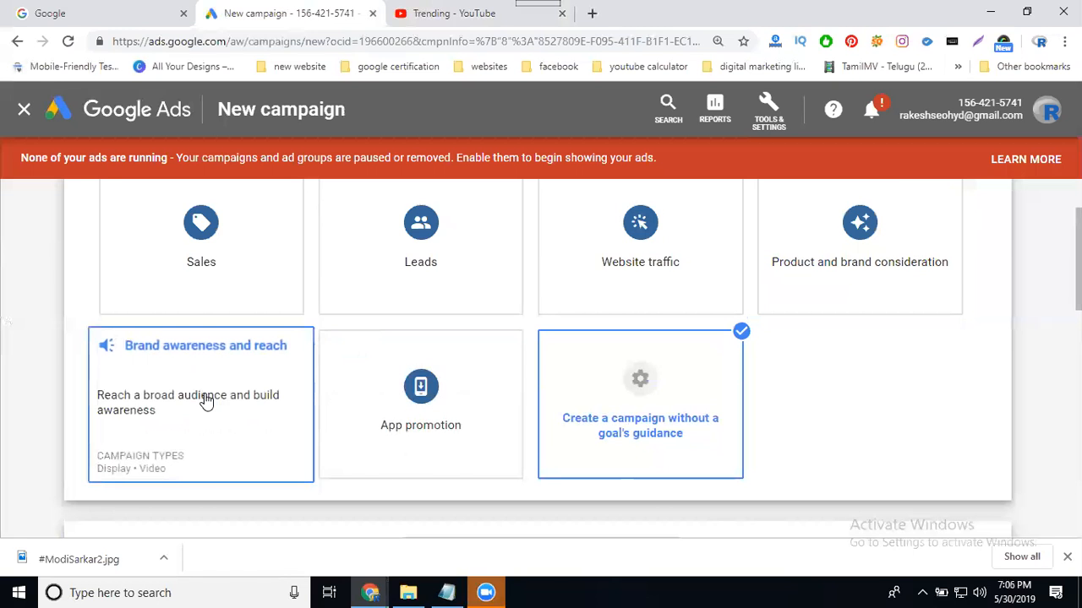
scroll(25, 386, "down", 3)
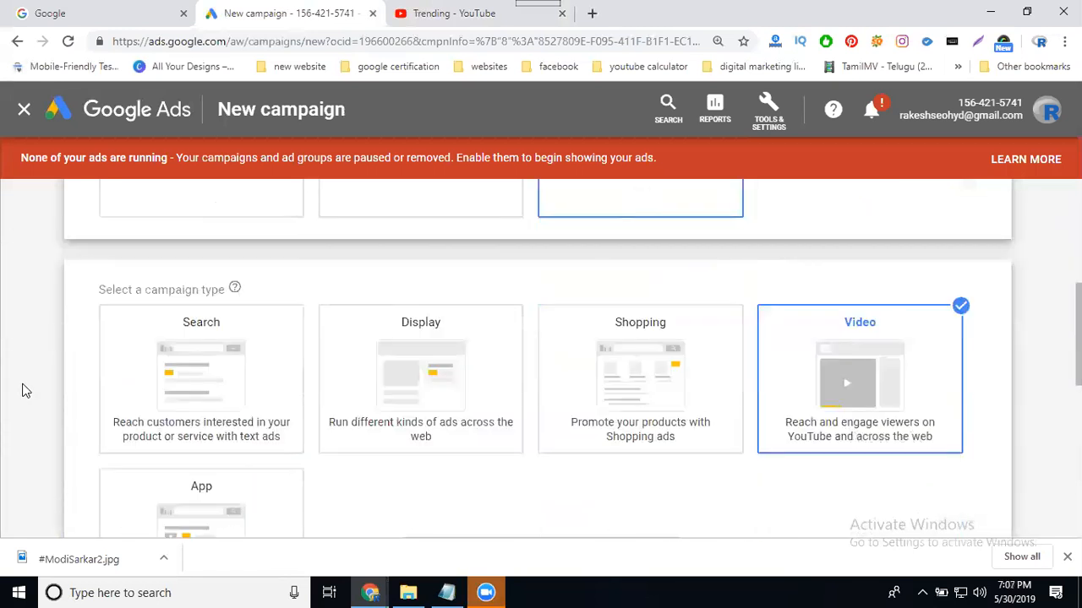
scroll(741, 294, "down", 2)
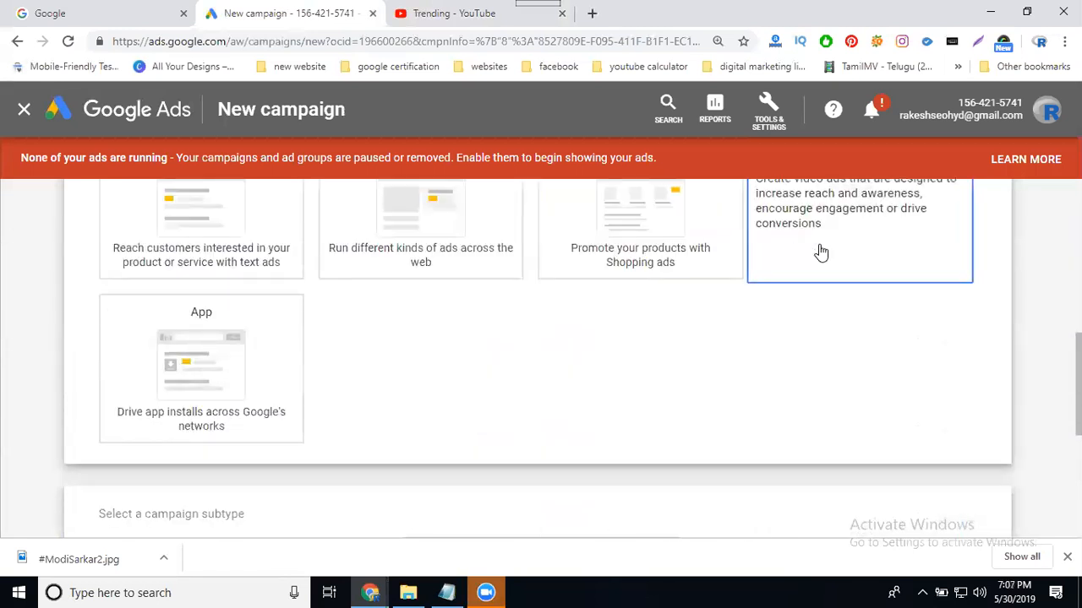
scroll(819, 252, "down", 2)
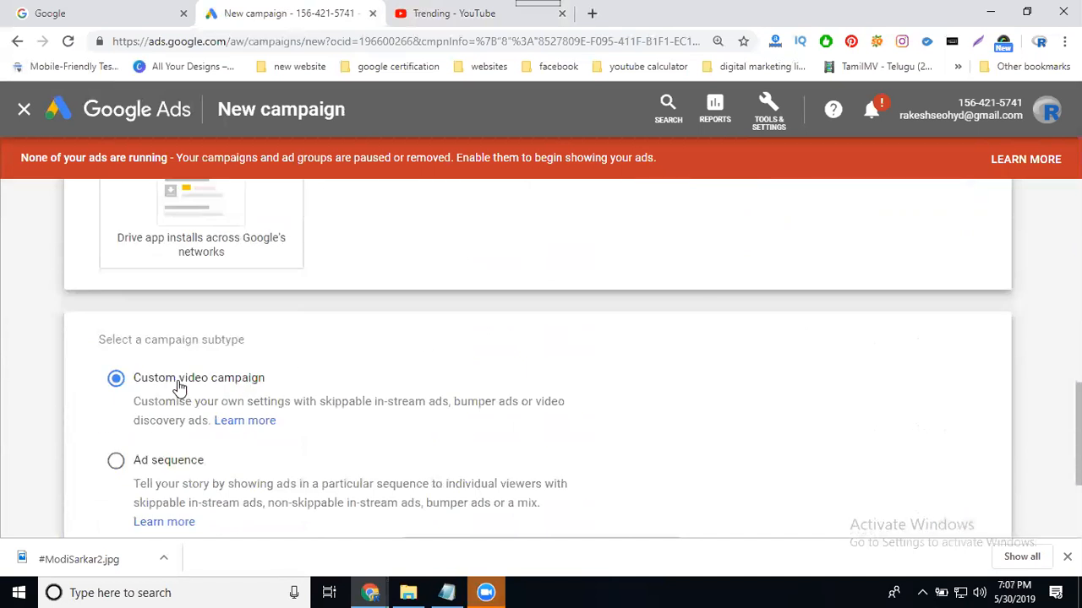
scroll(169, 363, "down", 2)
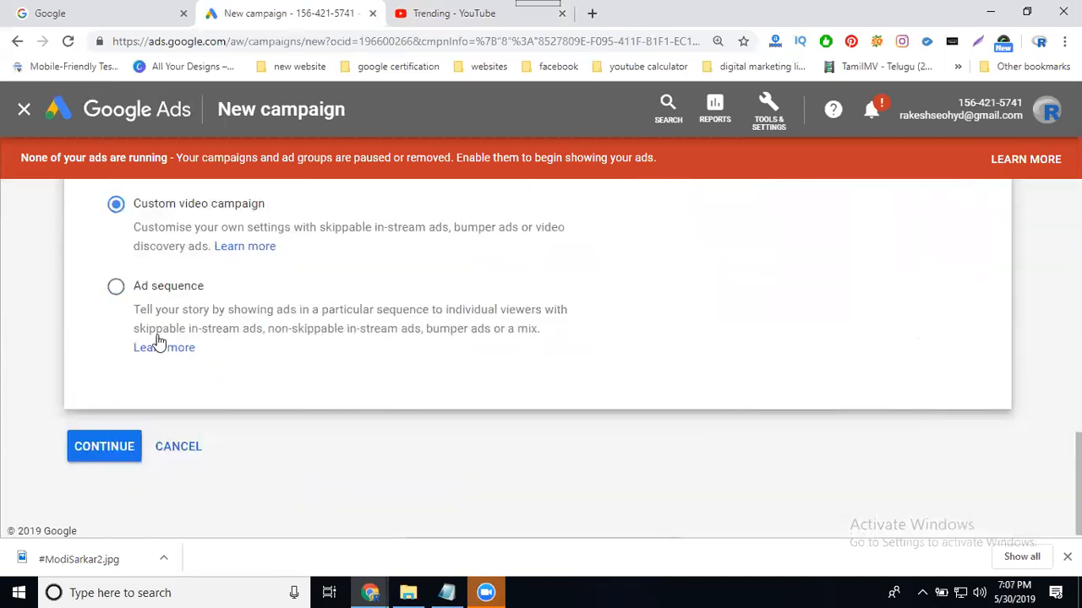
left_click(159, 288)
Continue to the campaign form and name the campaign 'video ads'.
left_click(114, 447)
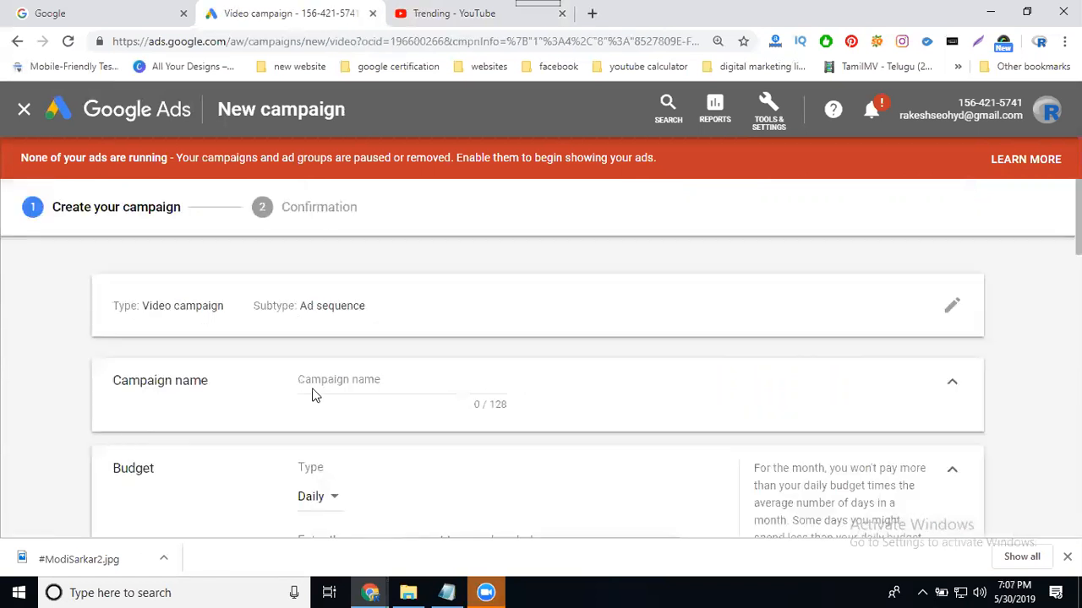
left_click(347, 378)
type("video ads")
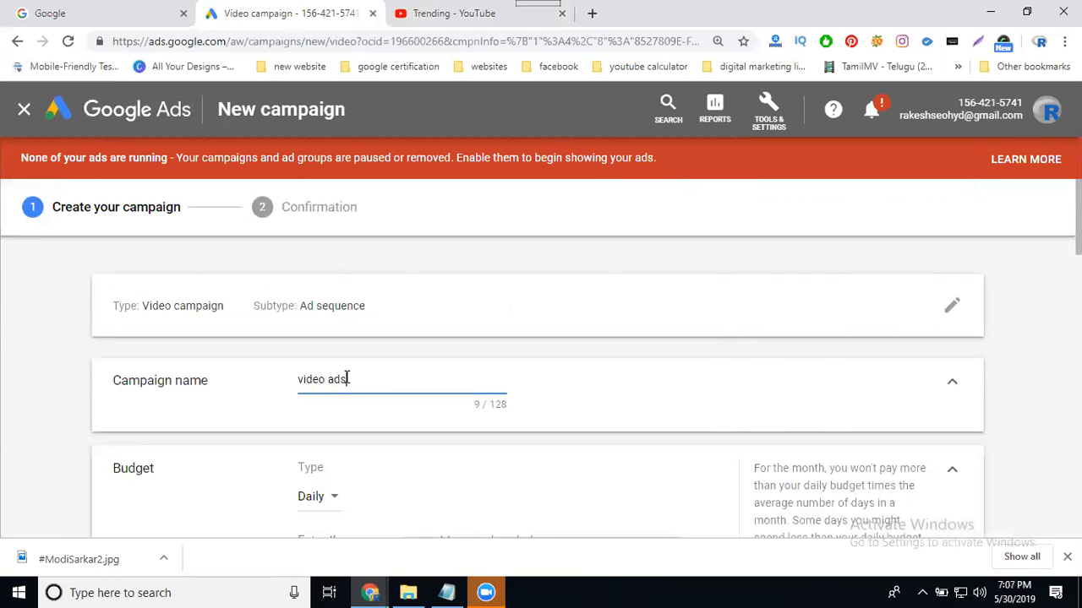
Set the budget type to Campaign total with an amount of 1500.
scroll(222, 367, "down", 3)
scroll(313, 311, "up", 1)
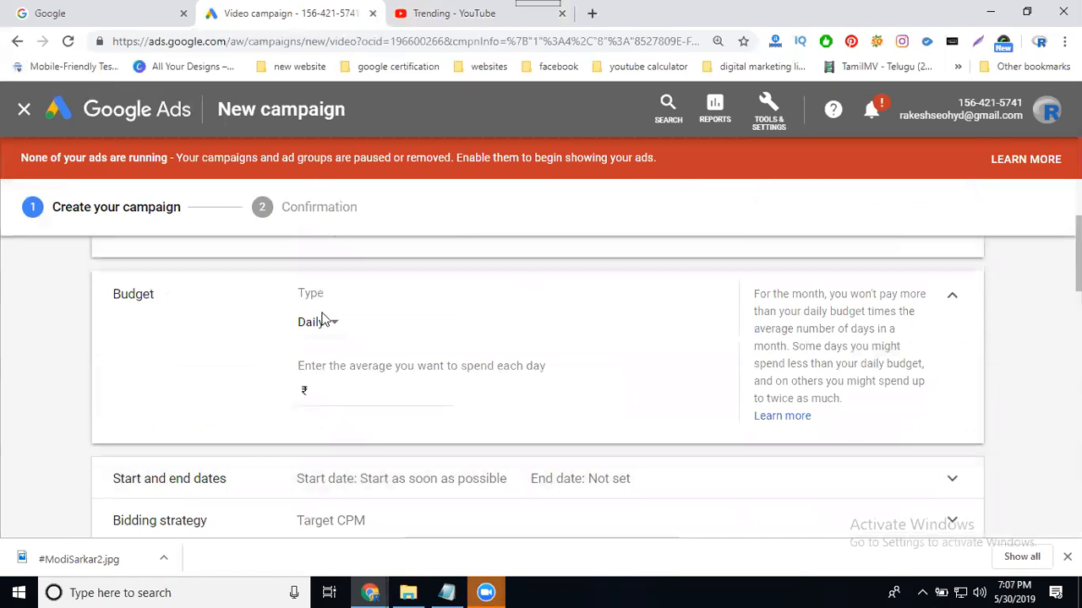
left_click(329, 323)
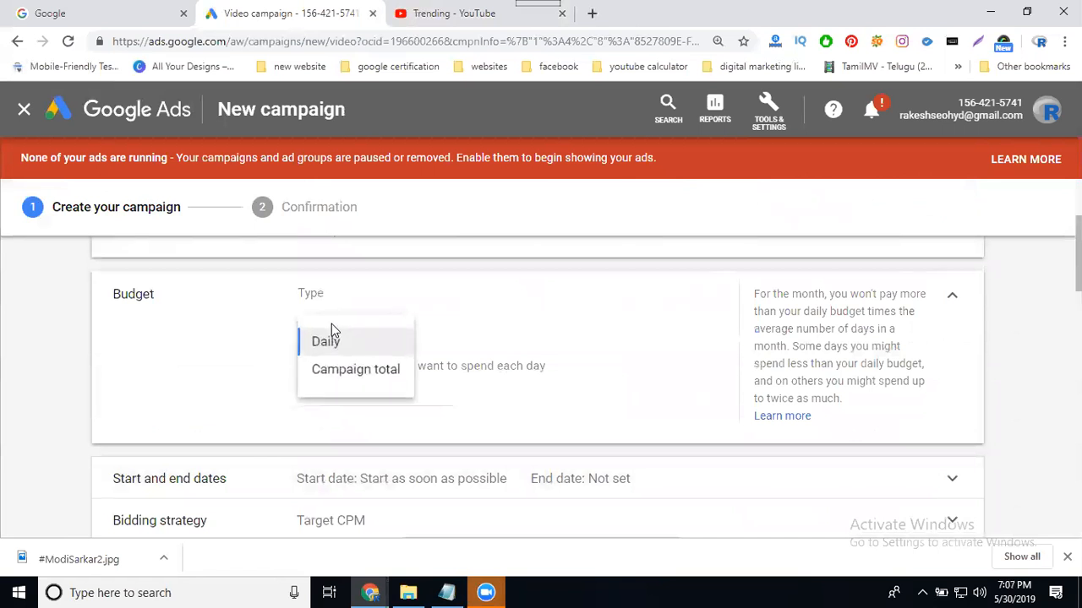
left_click(338, 369)
left_click(335, 394)
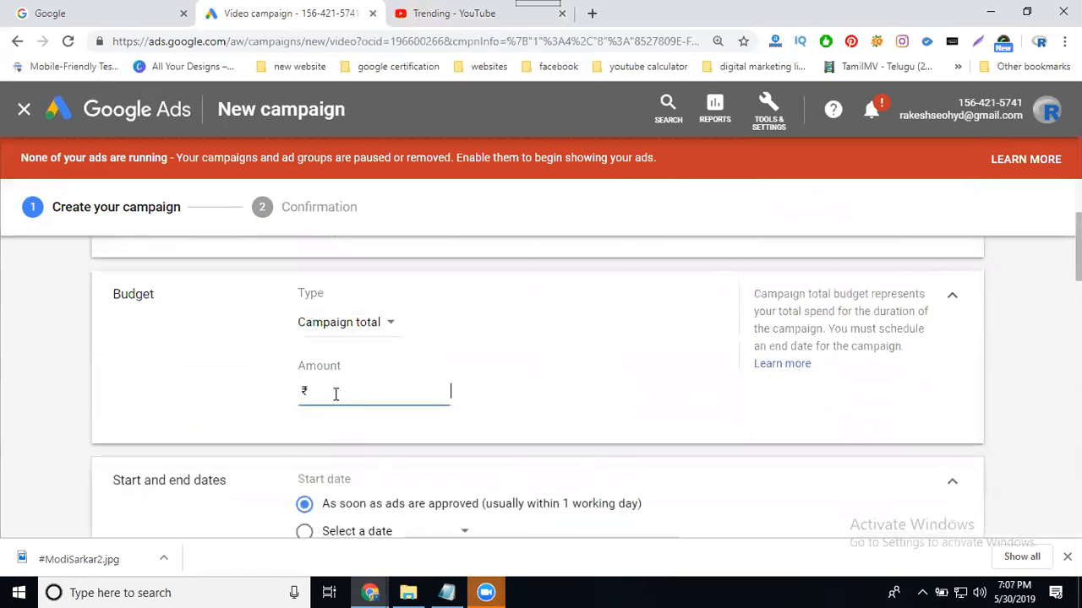
type("1500")
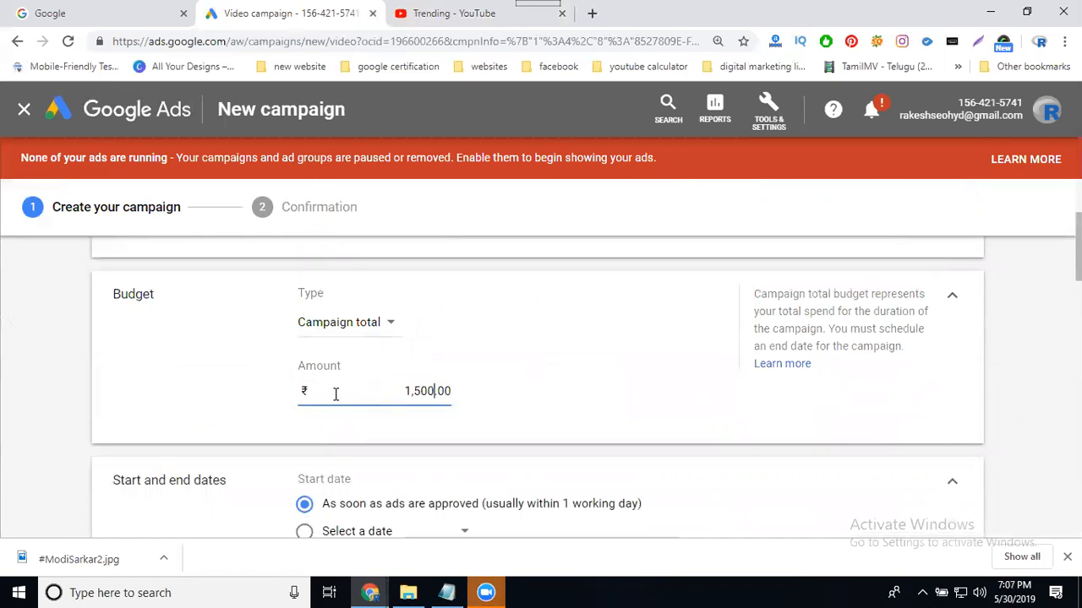
scroll(106, 347, "down", 2)
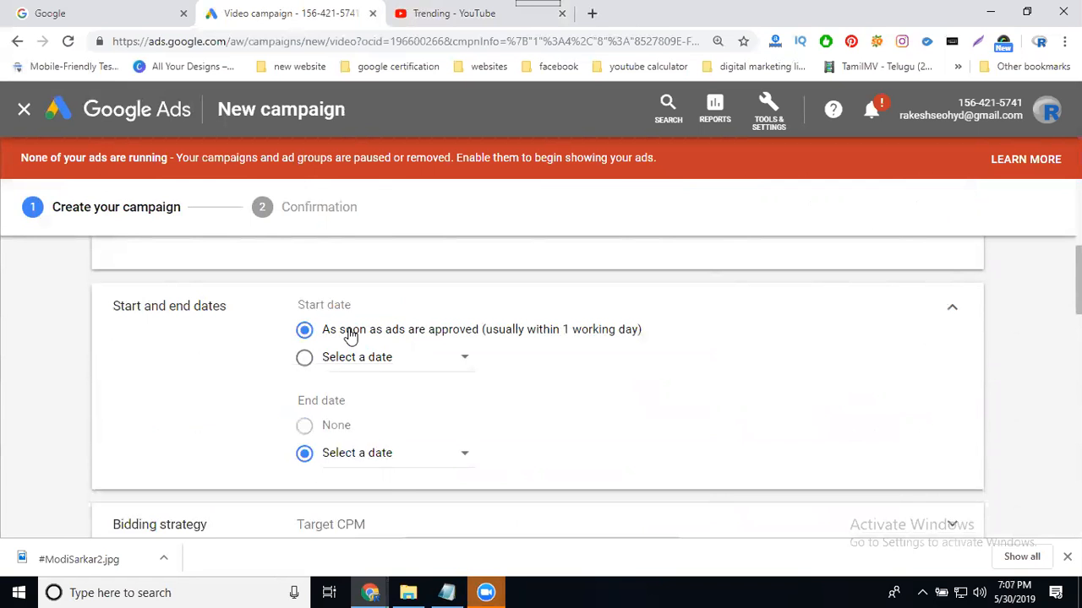
scroll(215, 374, "down", 3)
Set the bid strategy to Maximum CPV after briefly trying Target CPM.
left_click(375, 270)
left_click(361, 296)
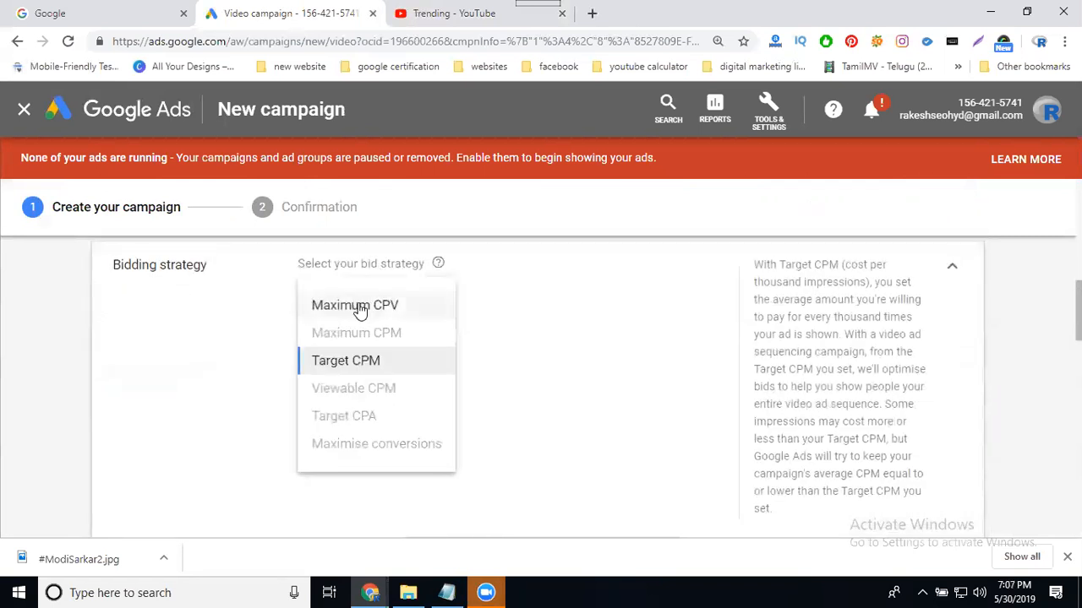
left_click(339, 363)
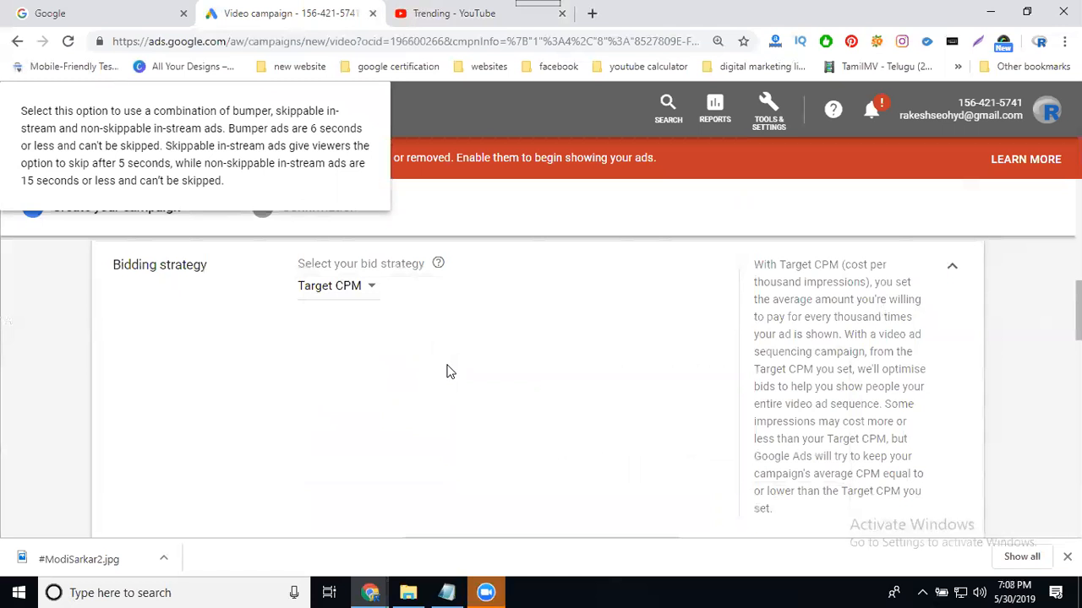
left_click(360, 286)
left_click(355, 306)
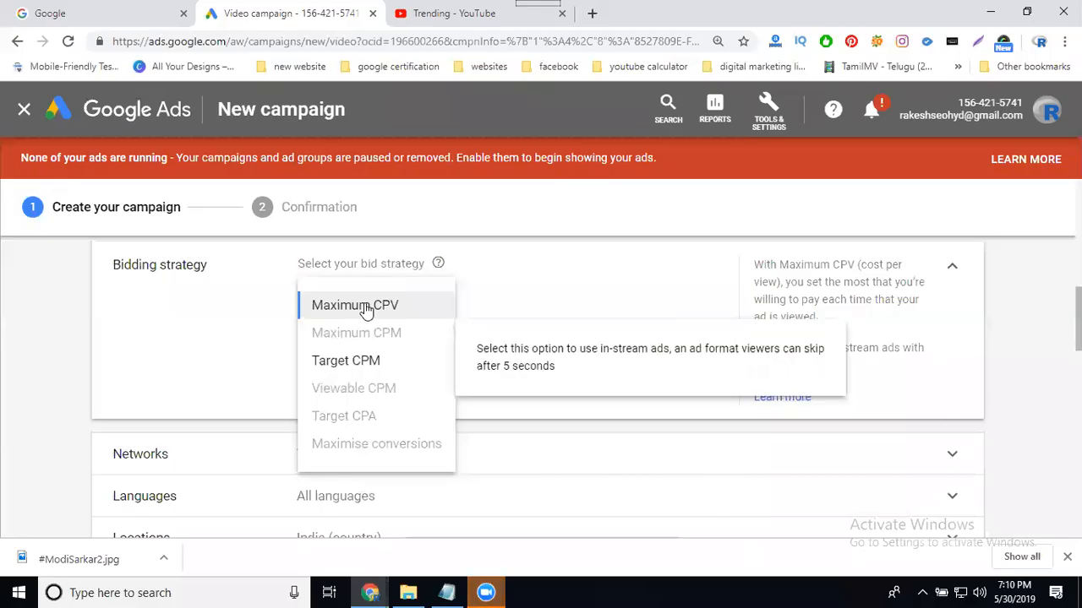
left_click(365, 307)
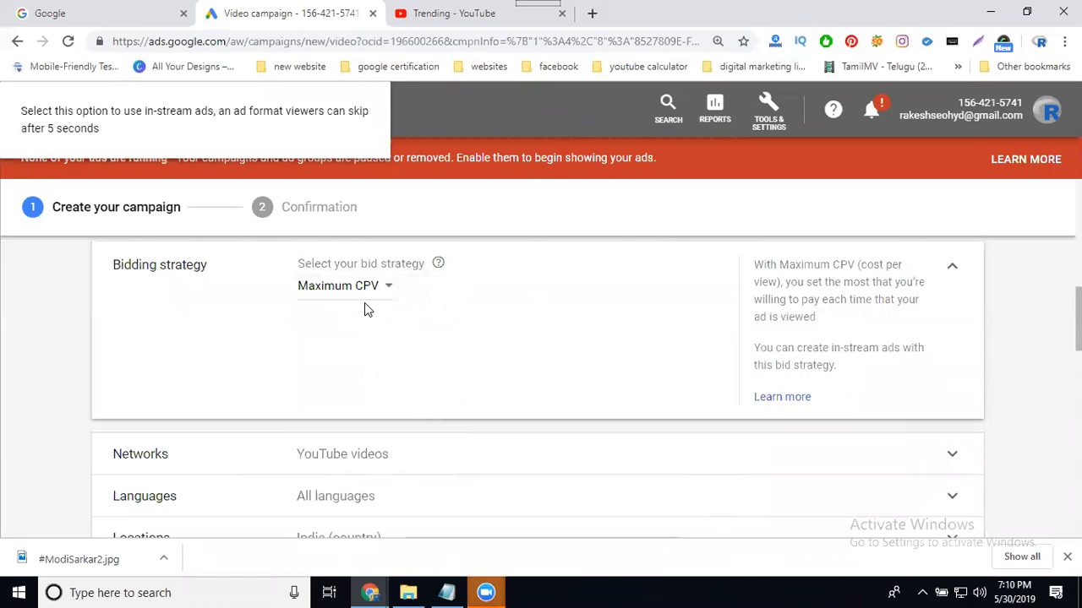
Target the campaign location to Hyderabad, Telangana, India by searching 'hyderabad'.
scroll(169, 360, "down", 2)
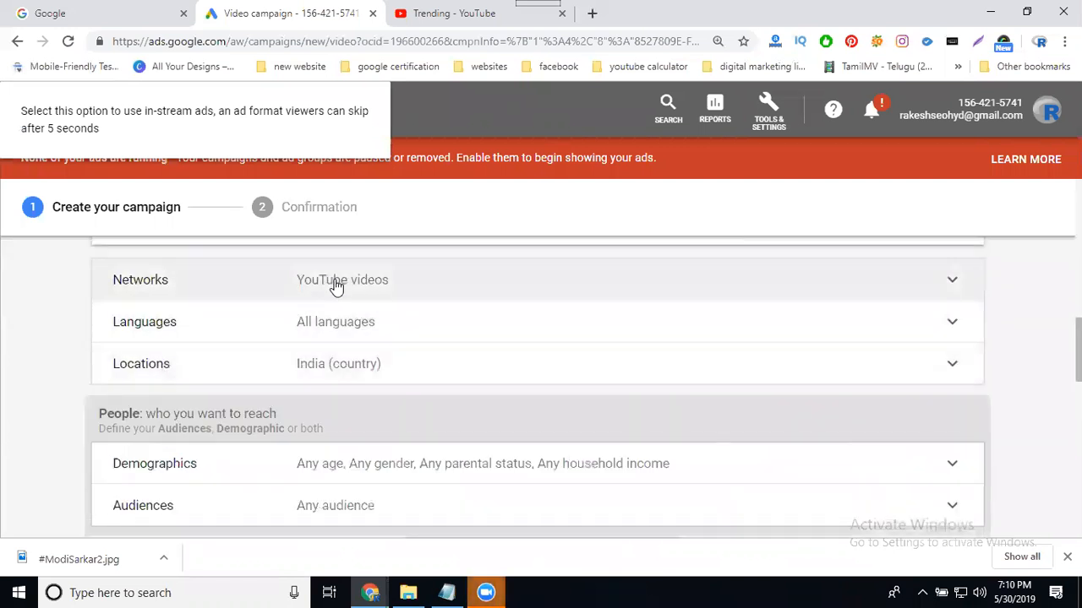
left_click(333, 281)
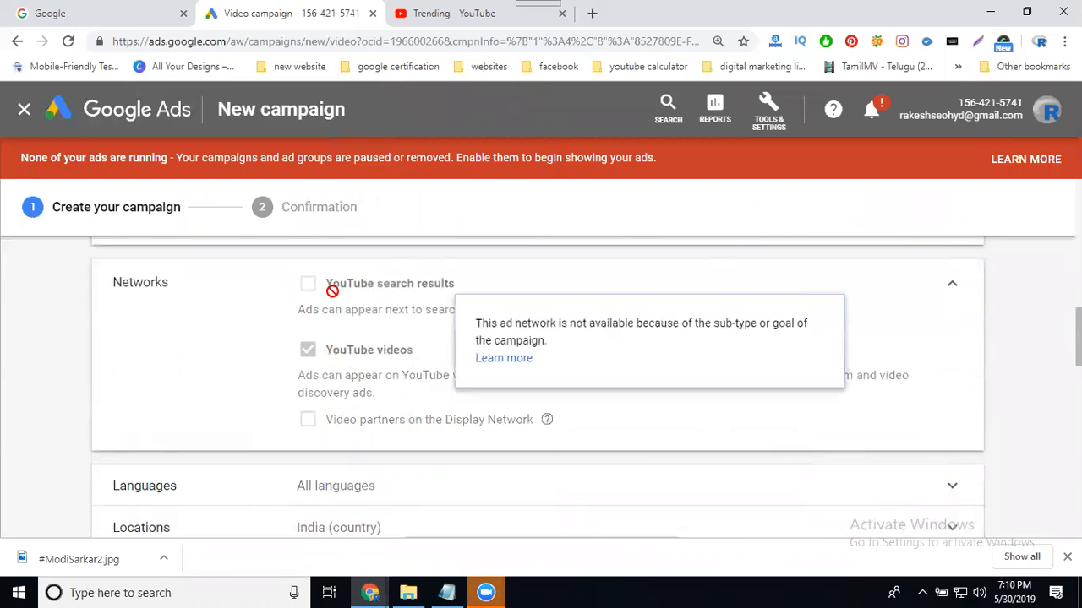
scroll(133, 389, "down", 2)
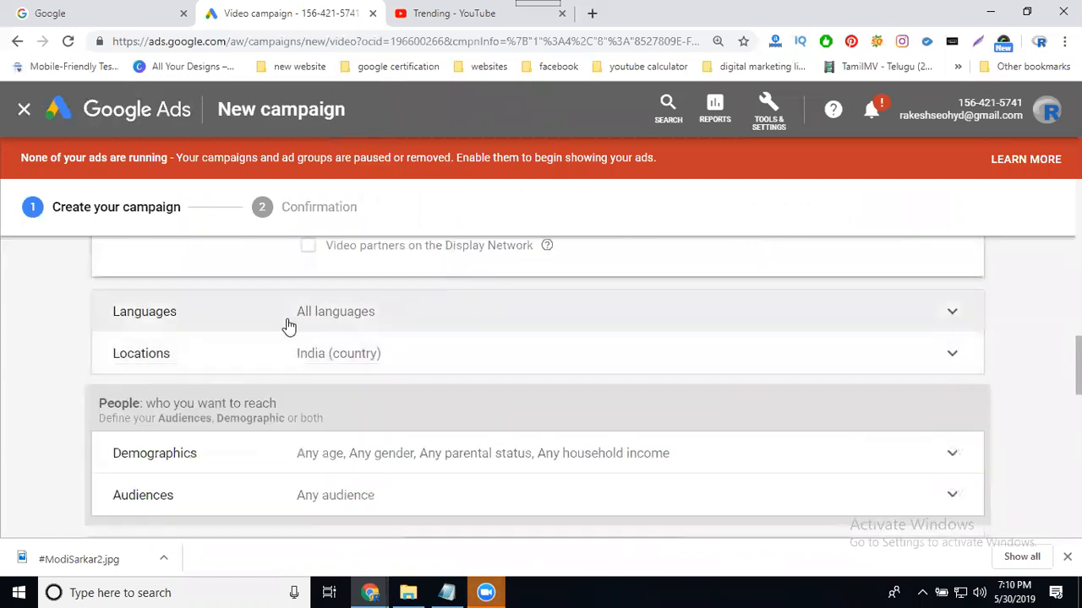
left_click(321, 358)
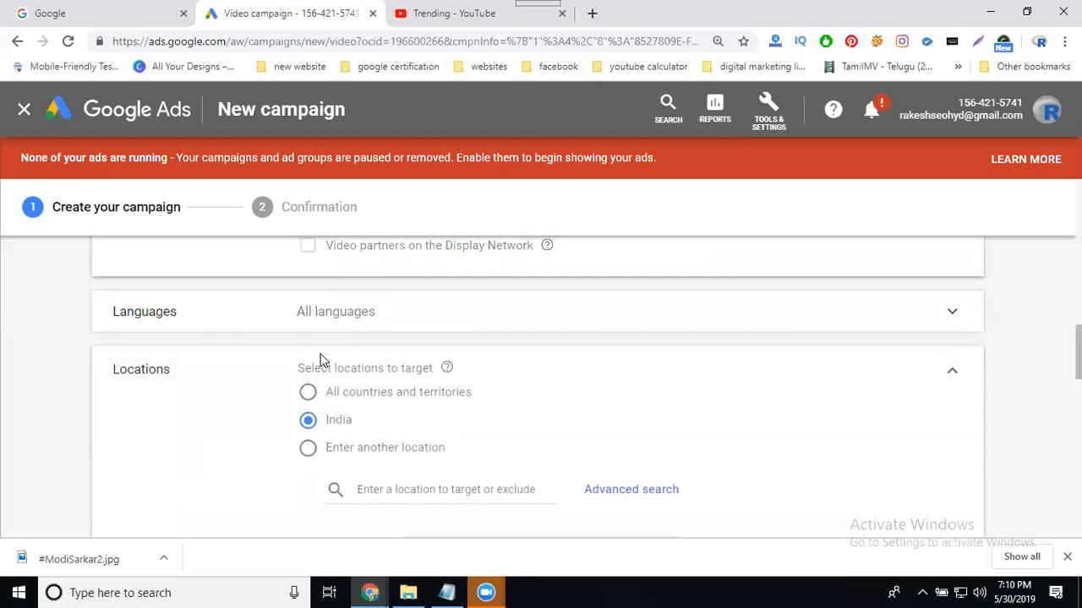
left_click(373, 490)
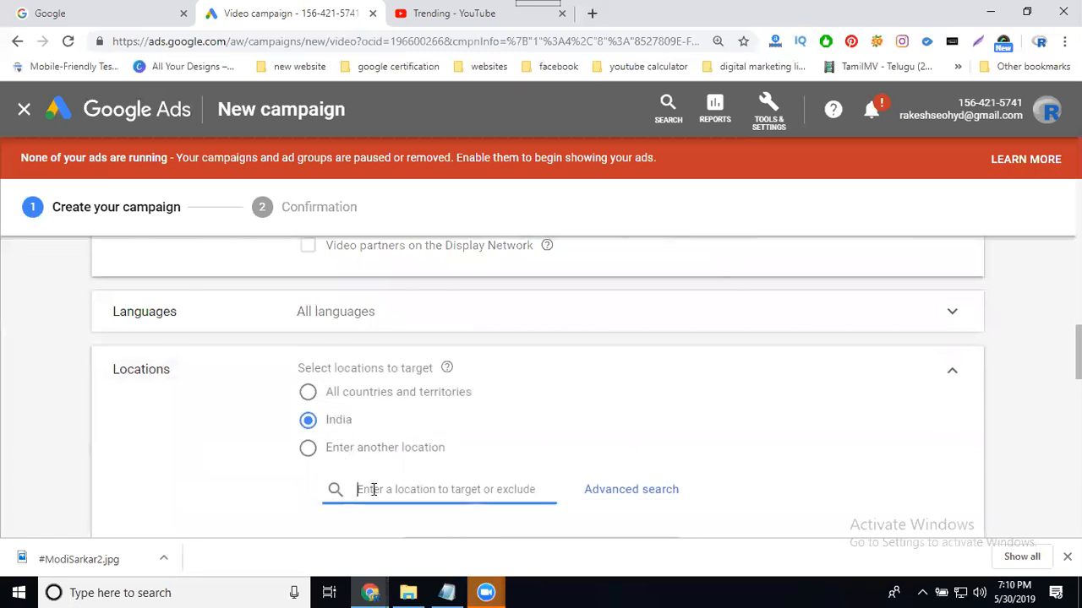
type("hydera")
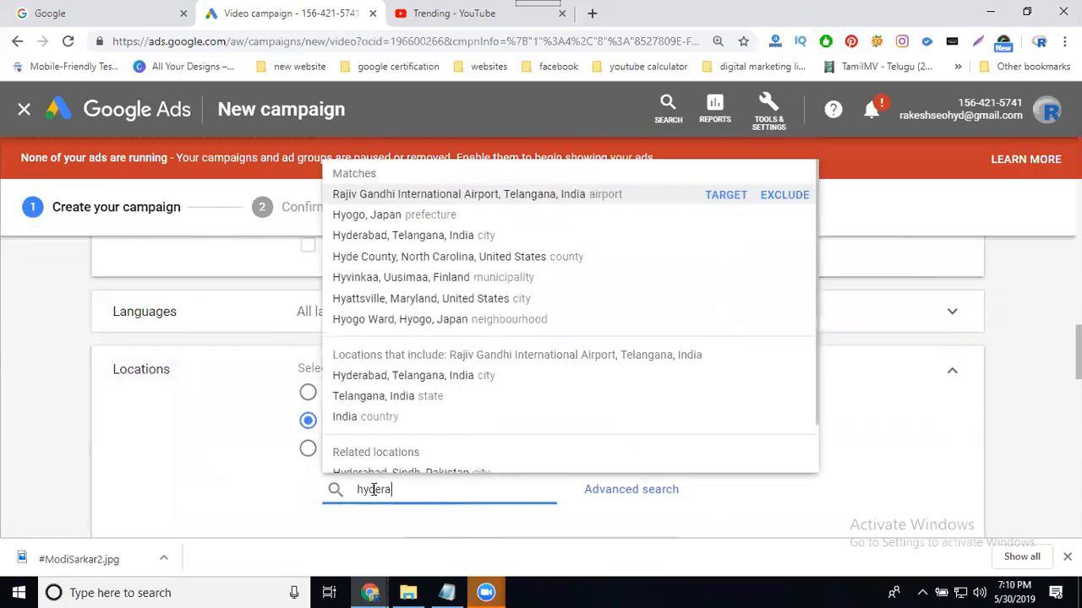
type("bad")
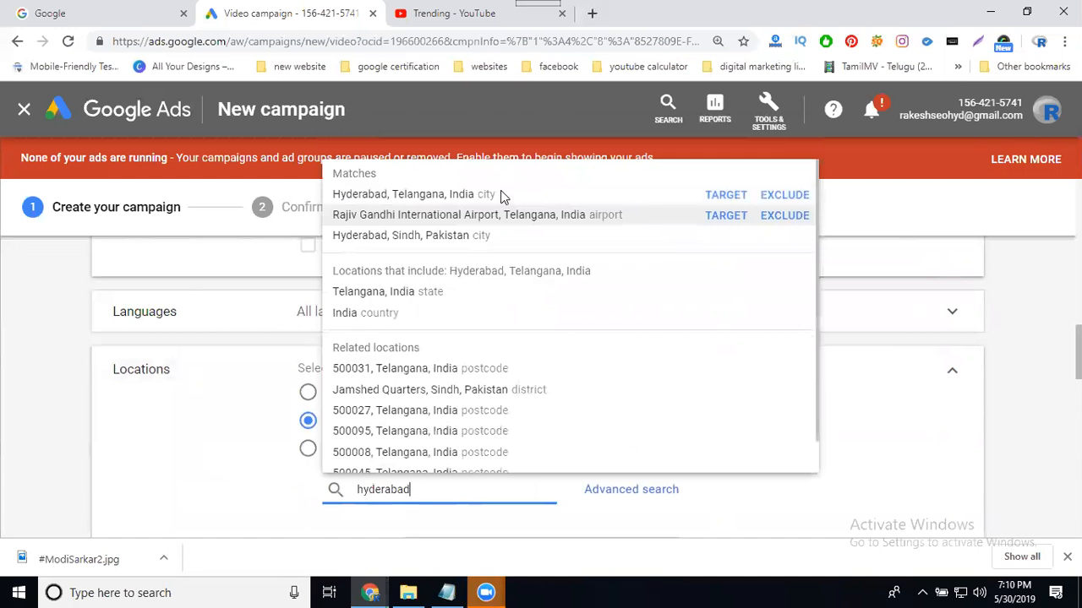
left_click(726, 201)
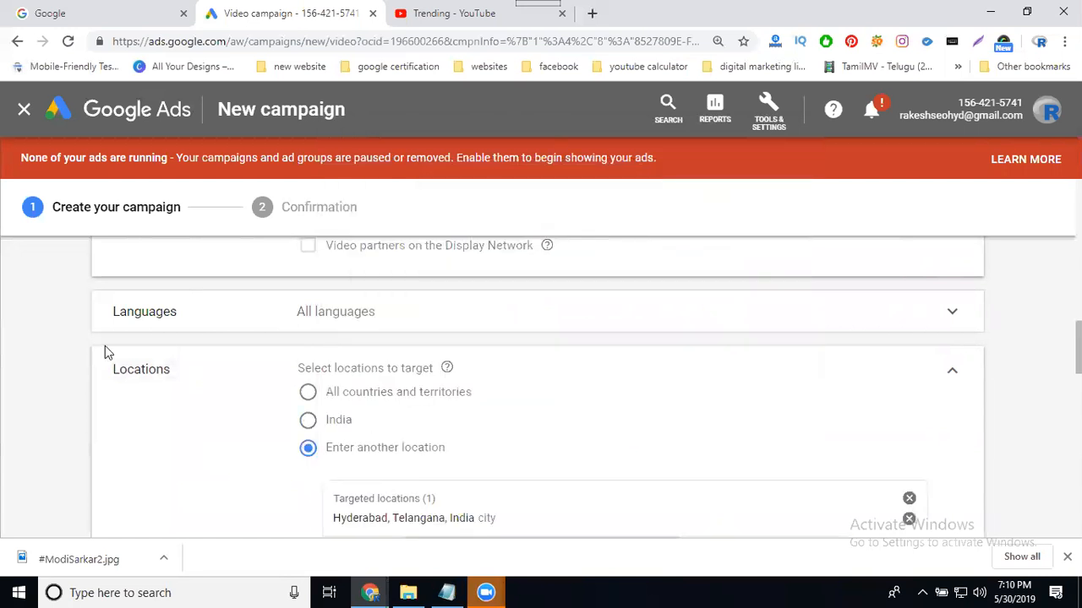
Exclude Unknown age, parental status, gender and household income, plus the Lower 50% income bracket.
scroll(72, 384, "down", 2)
scroll(72, 384, "down", 3)
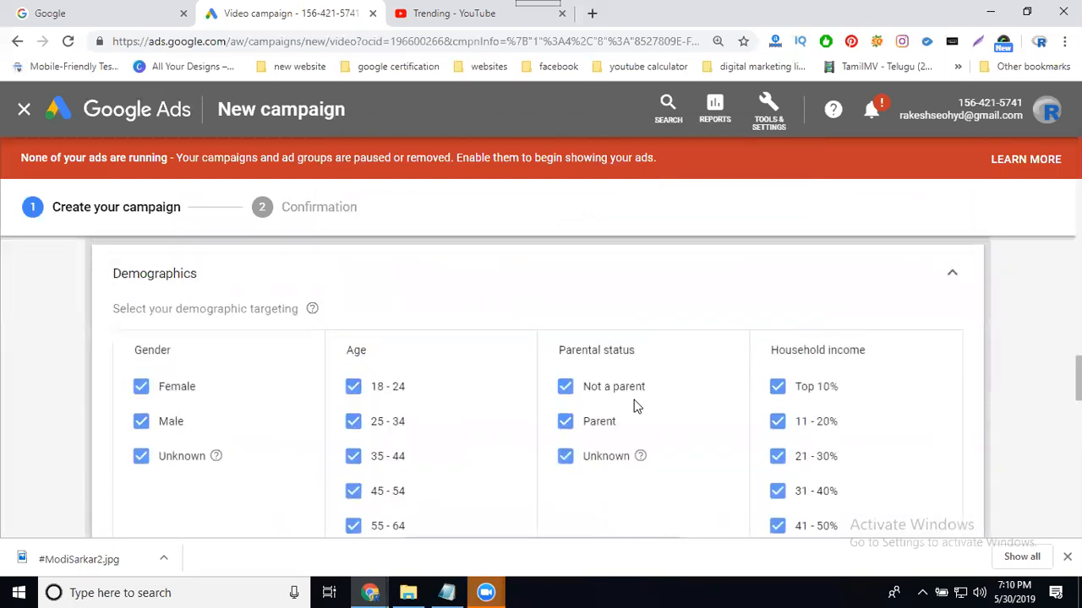
scroll(638, 406, "down", 2)
left_click(374, 422)
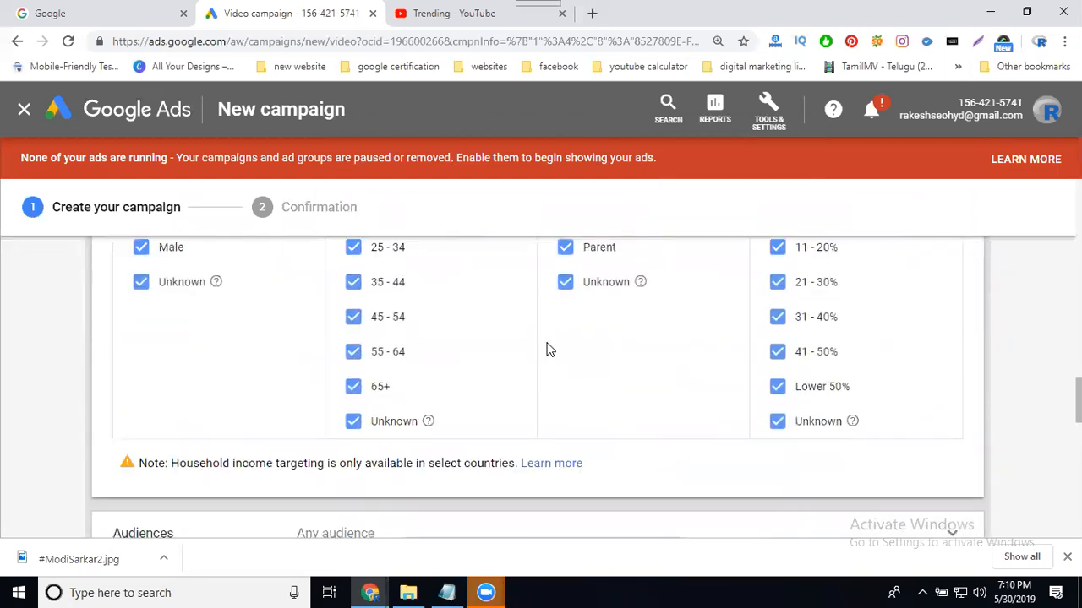
left_click(624, 292)
left_click(193, 284)
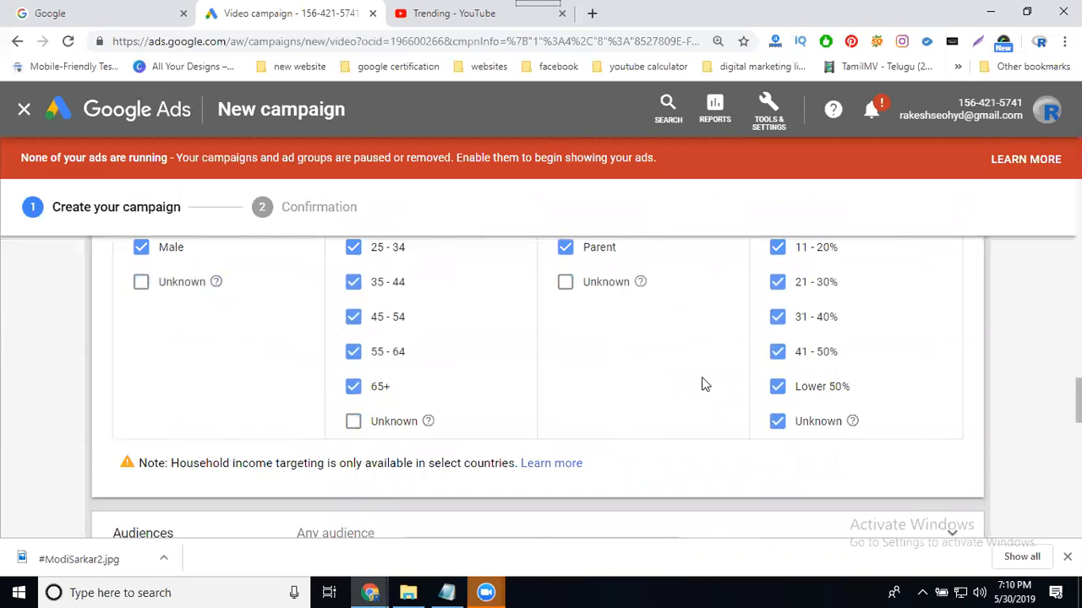
left_click(779, 424)
left_click(944, 373)
Search audiences and target the Advertising & Marketing Services segment, then collapse Audiences.
scroll(35, 405, "down", 2)
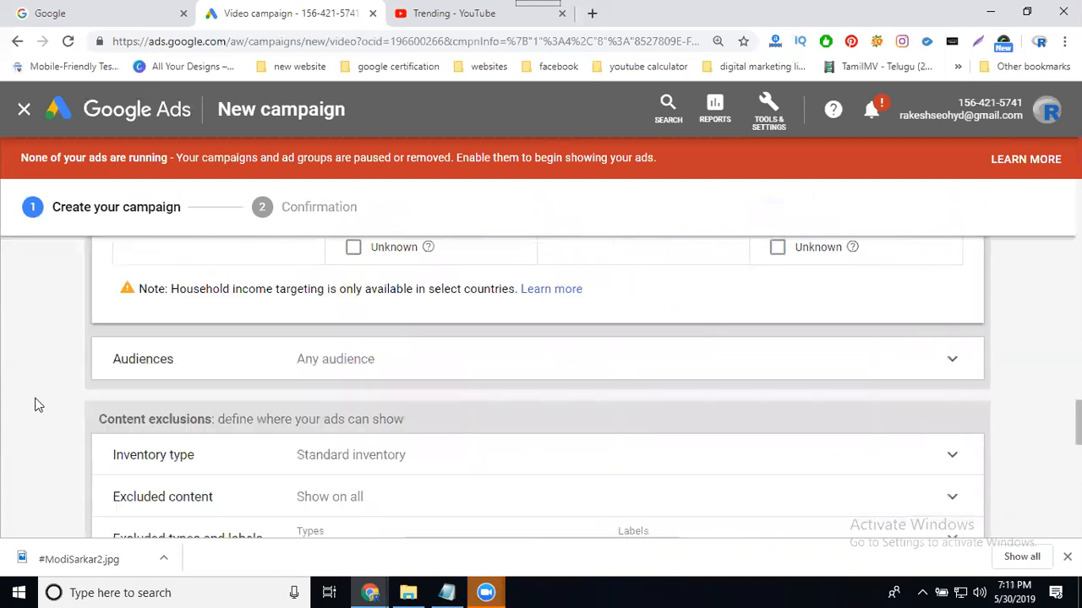
left_click(342, 364)
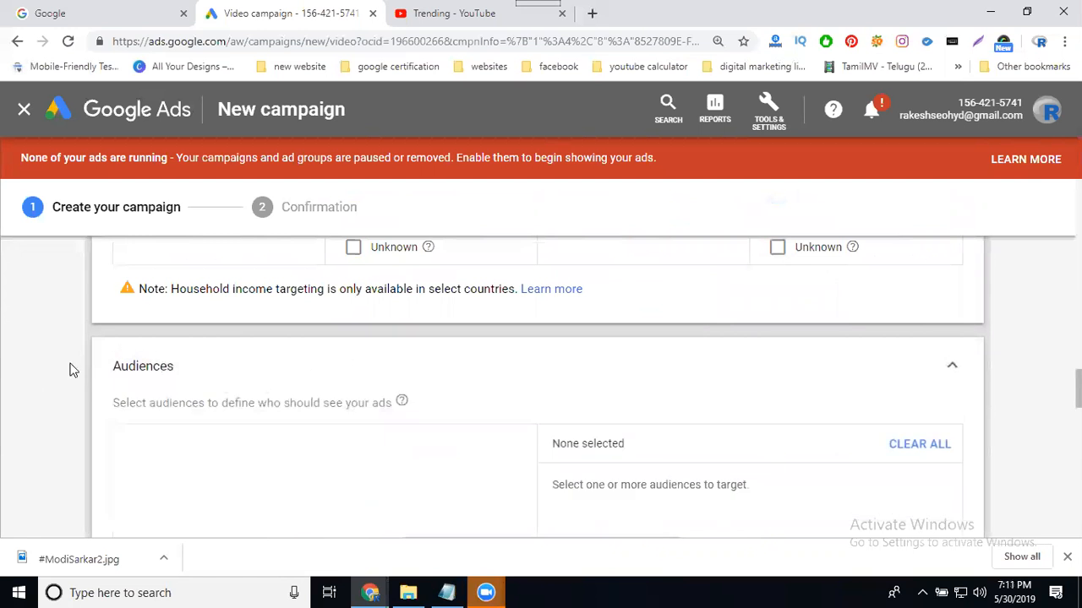
scroll(71, 376, "down", 2)
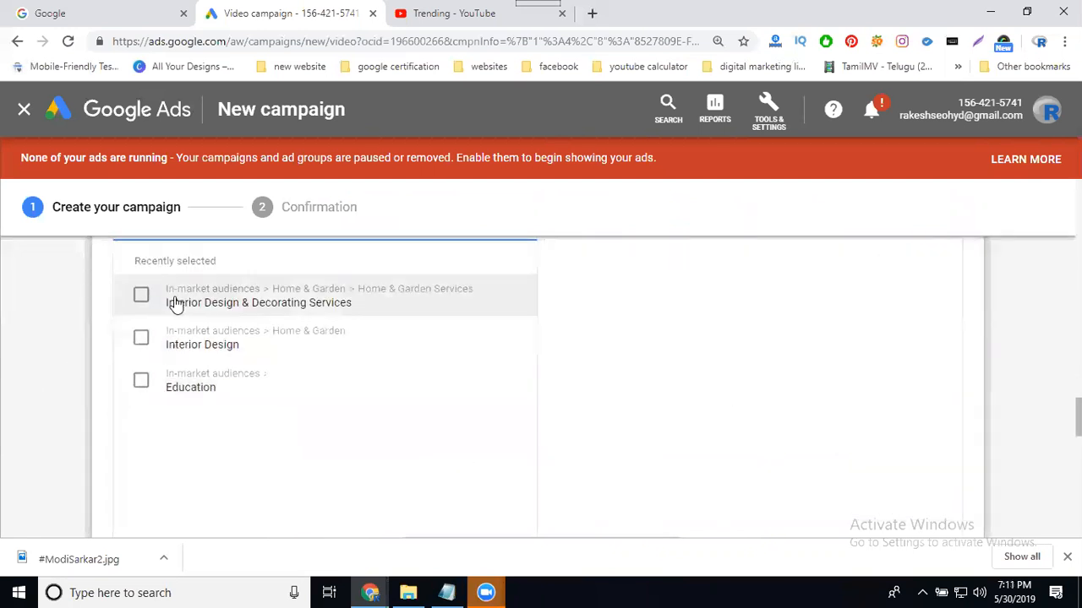
scroll(585, 417, "up", 2)
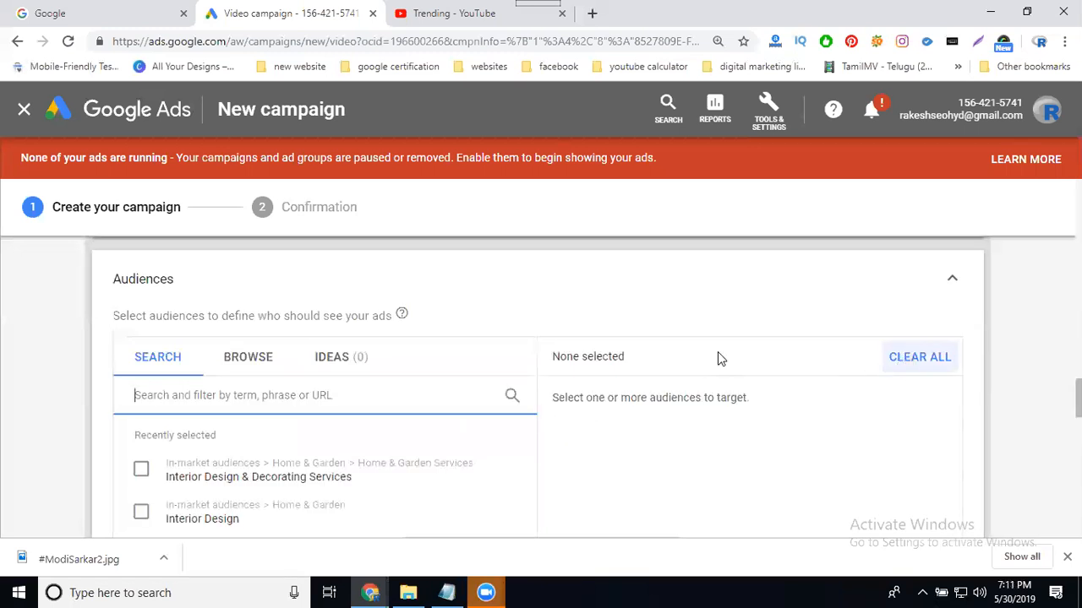
left_click(273, 360)
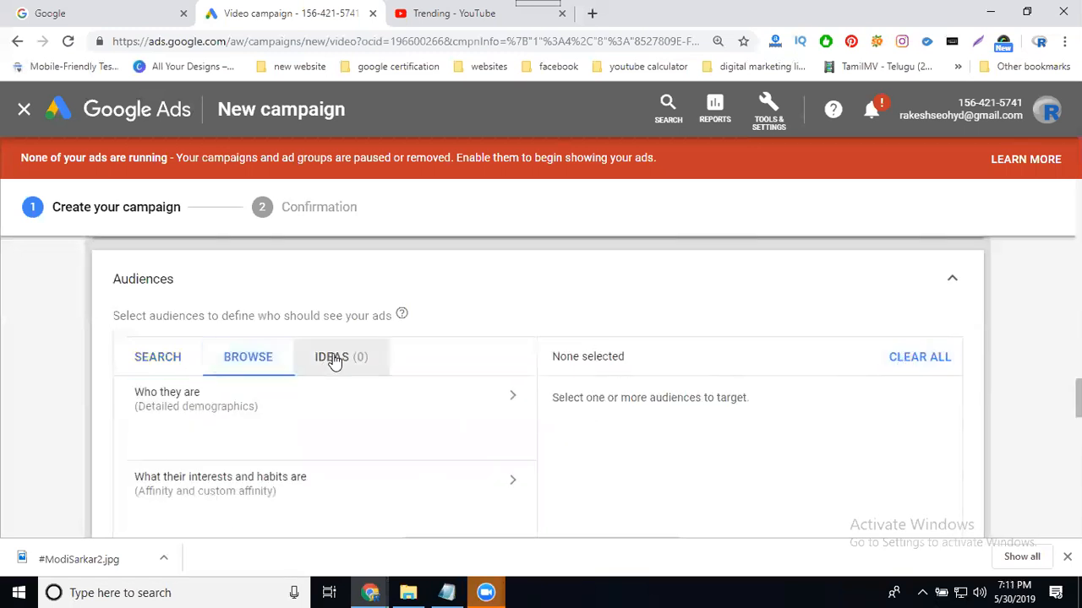
left_click(164, 367)
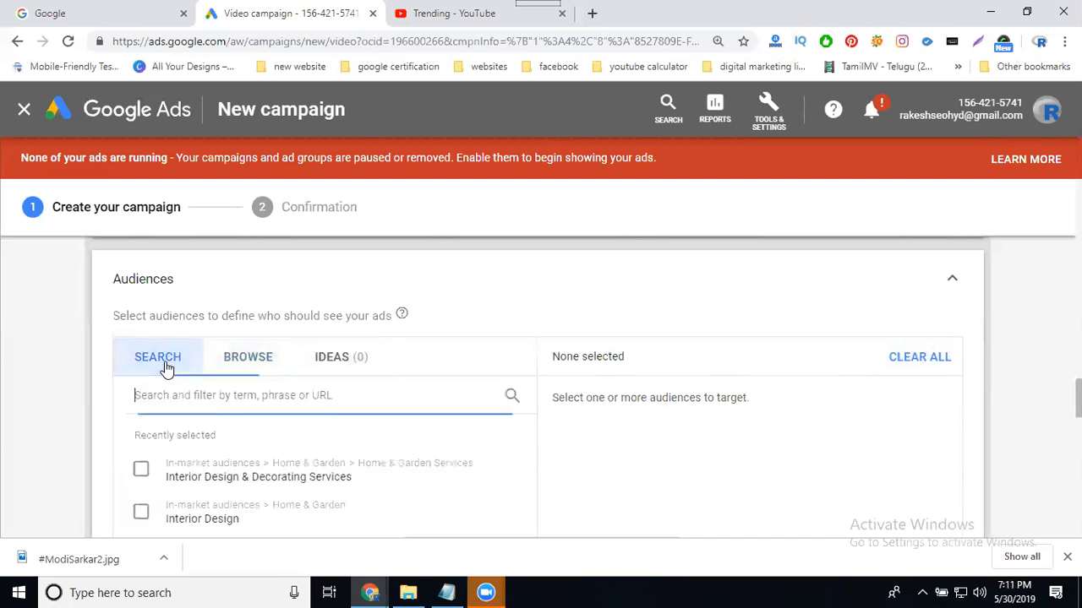
type("digital marketing")
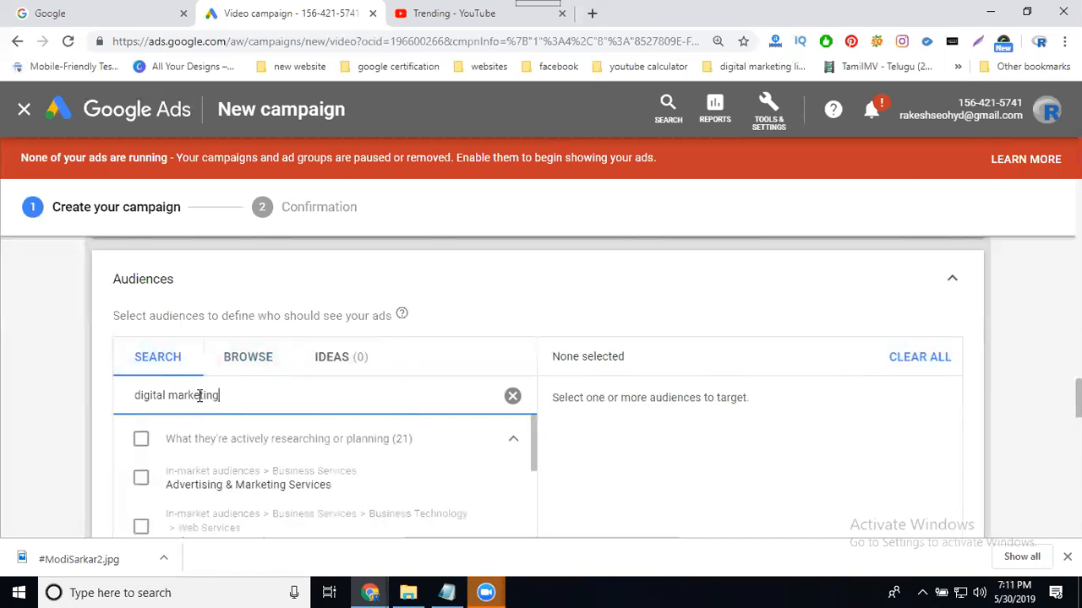
left_click(142, 480)
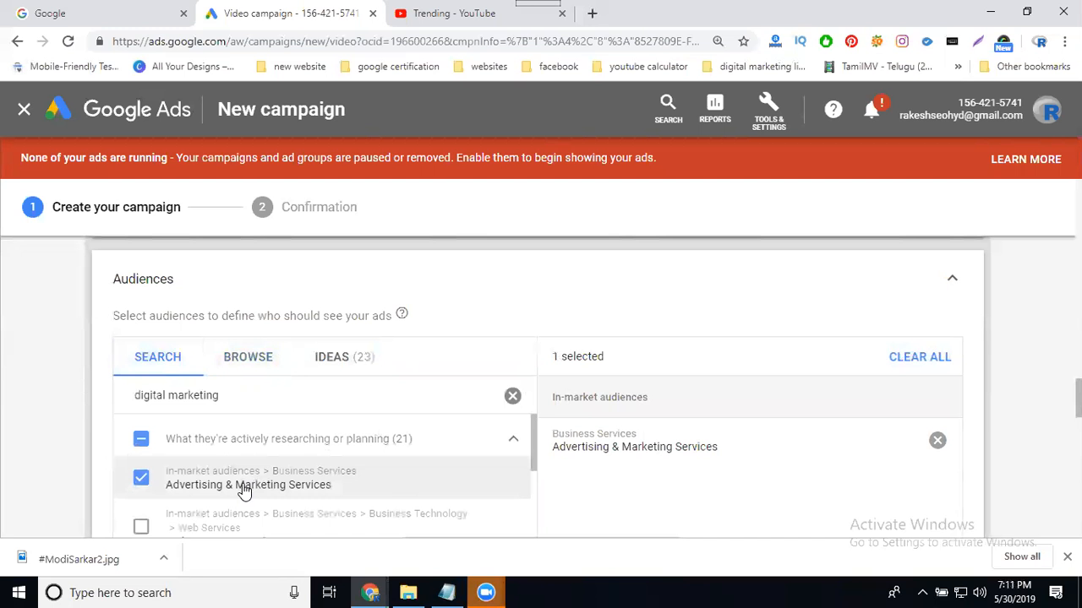
left_click(942, 288)
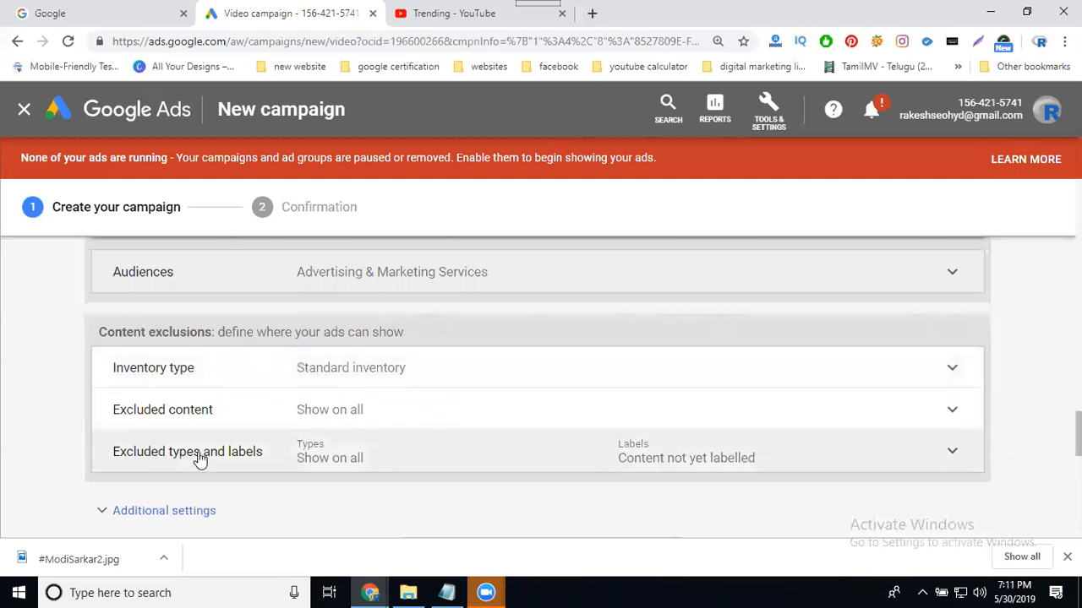
Add a new step to the ad sequence, then switch to the YouTube Trending tab.
scroll(219, 448, "down", 3)
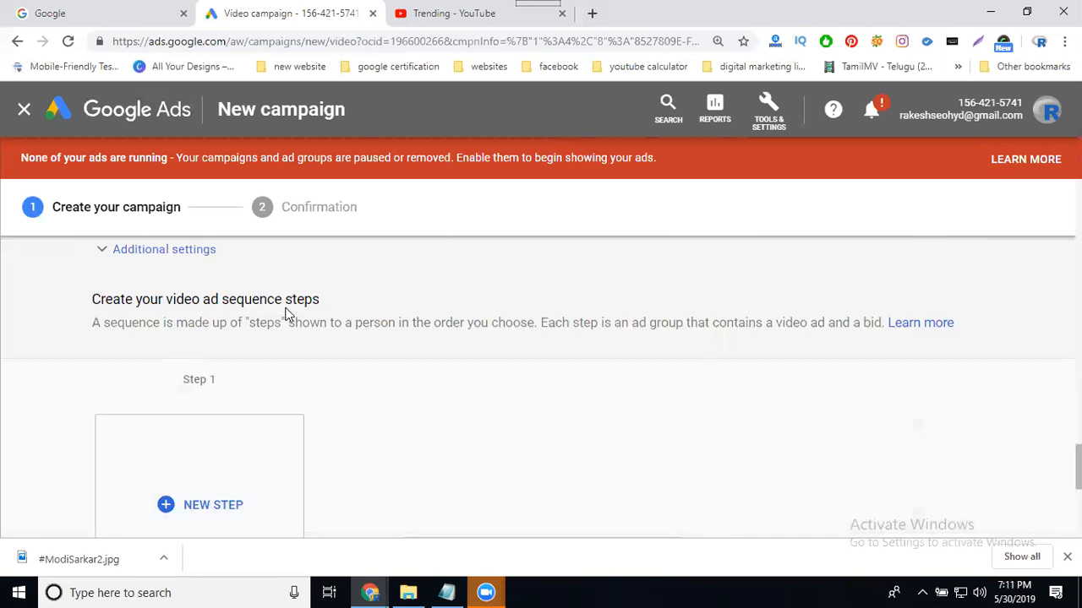
scroll(285, 325, "down", 3)
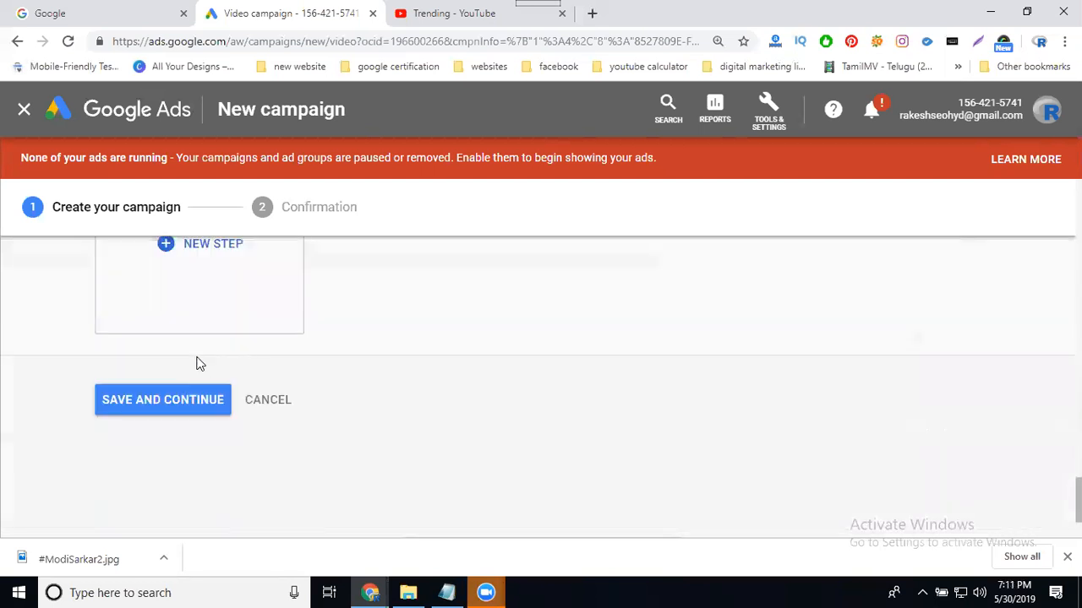
left_click(207, 272)
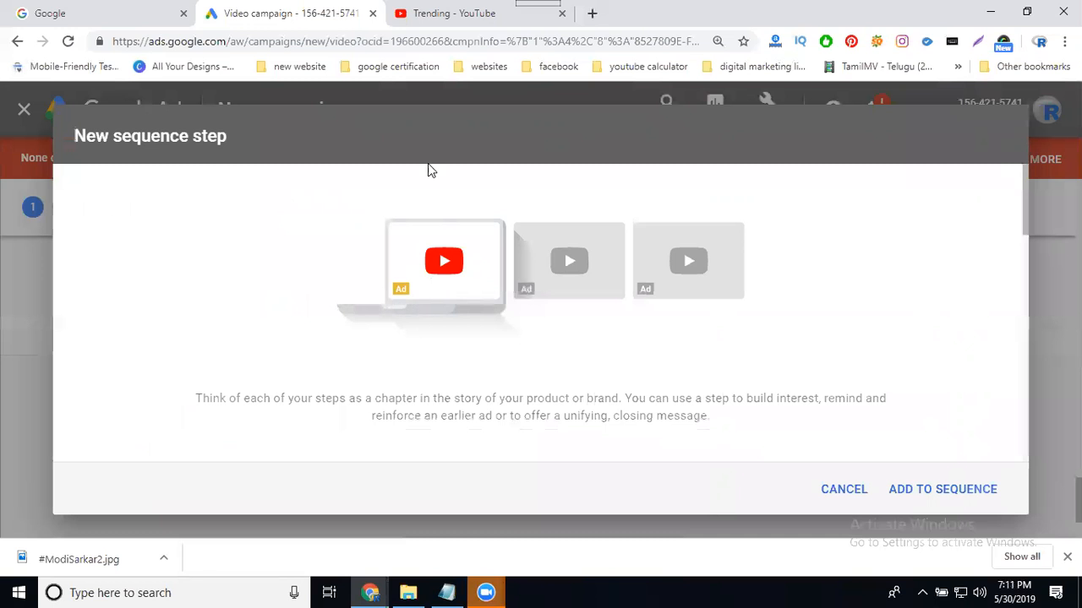
left_click(448, 13)
Search YouTube for 'digital marketing' and return to the Google Ads campaign tab.
left_click(297, 111)
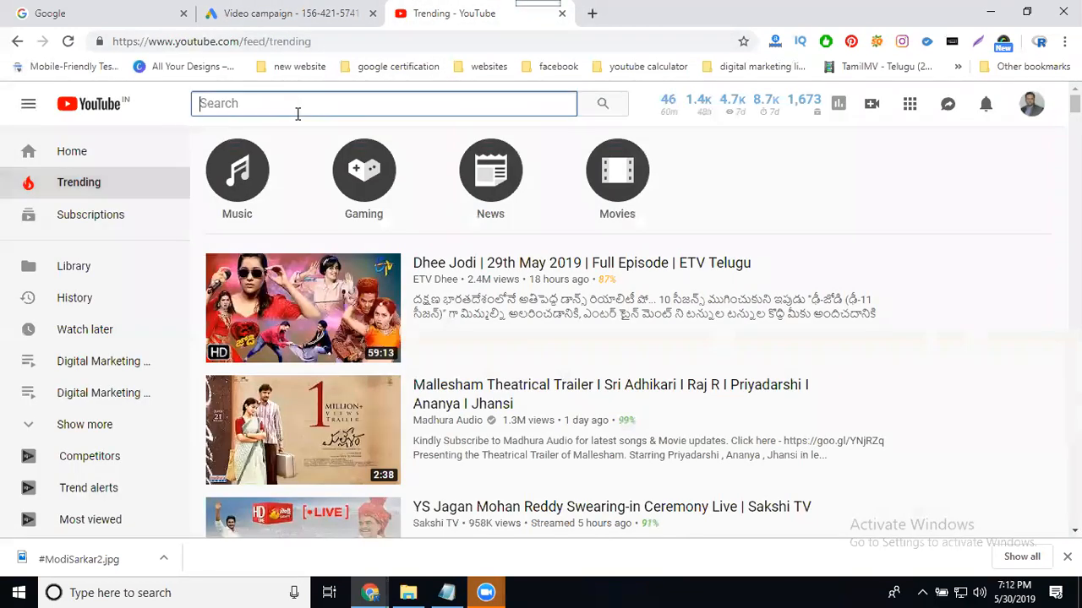
type("digital ma")
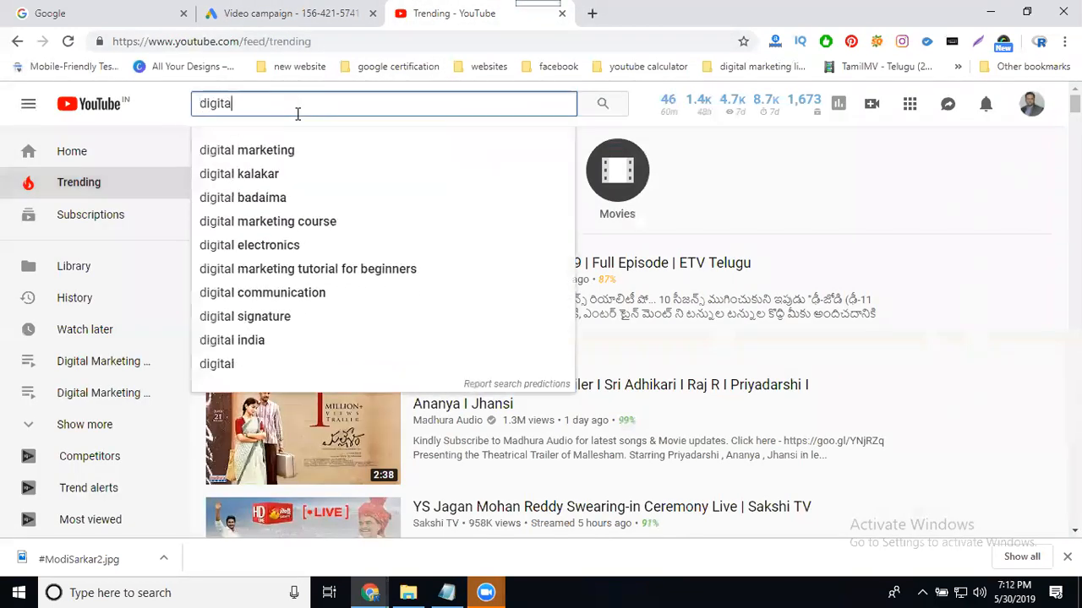
type("rketing")
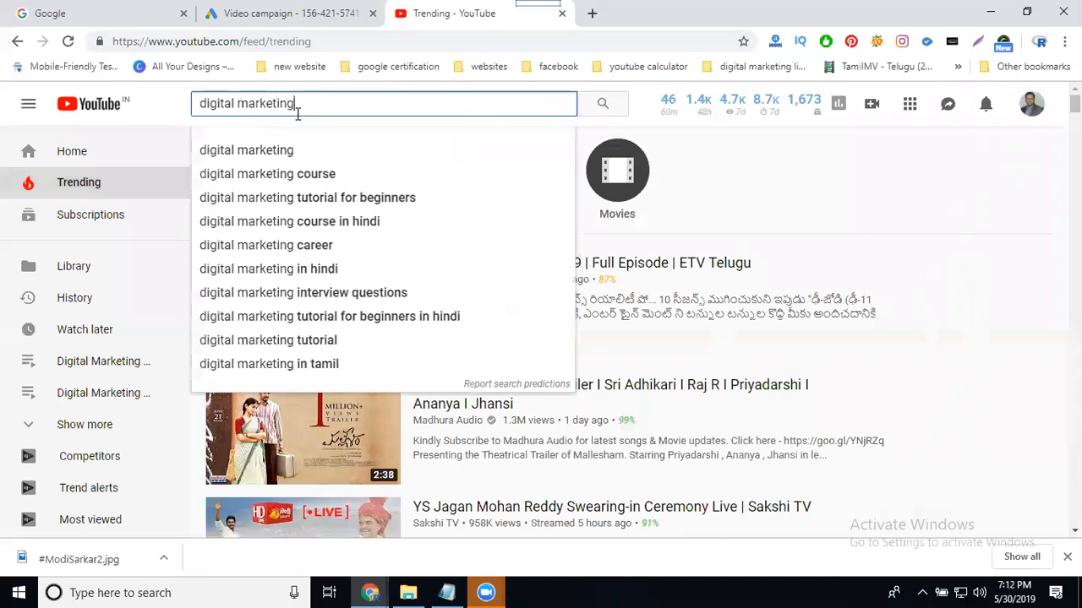
key("Return")
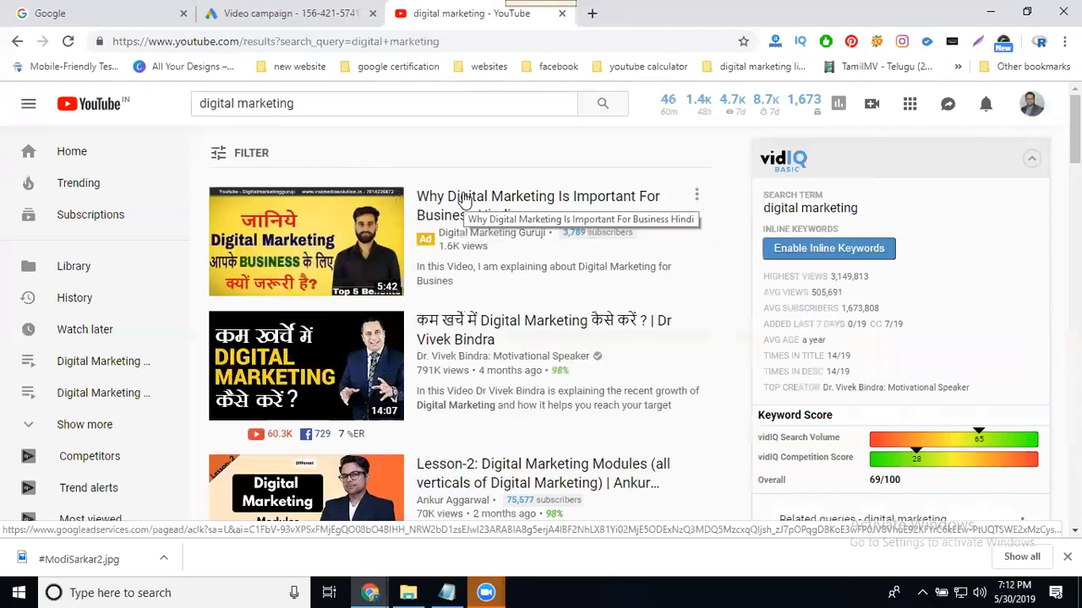
left_click(274, 6)
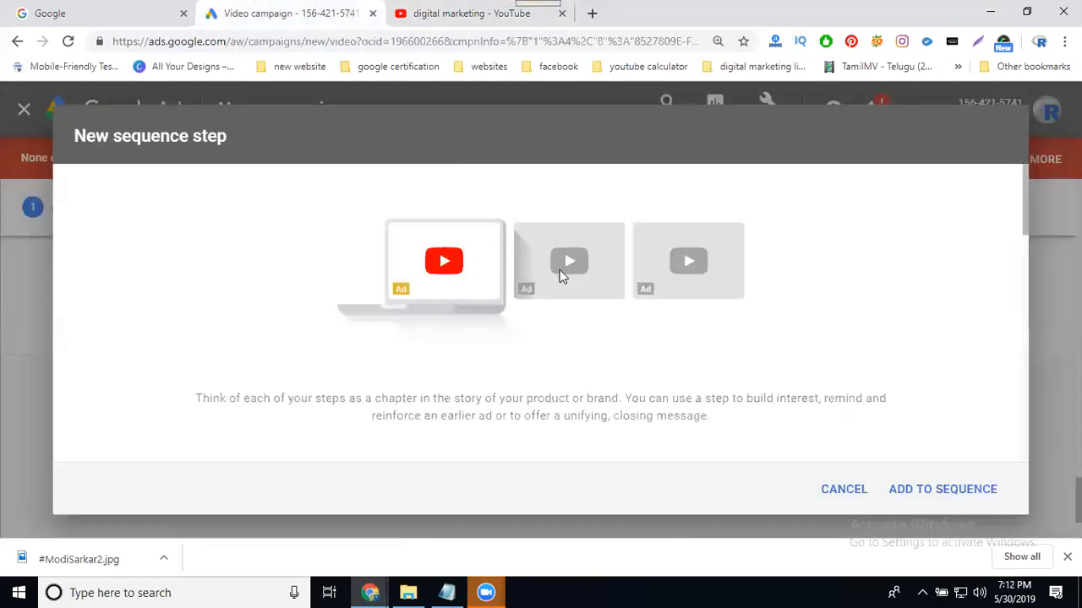
Name the sequence step's ad group 'video skip ads'.
left_click(925, 490)
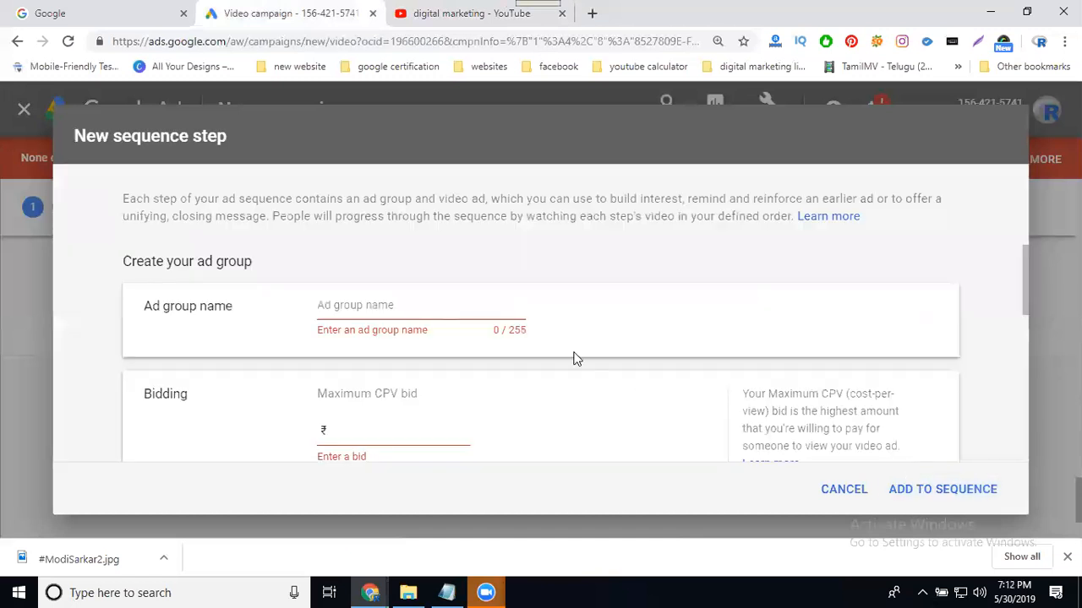
left_click(365, 305)
type("video skip ads")
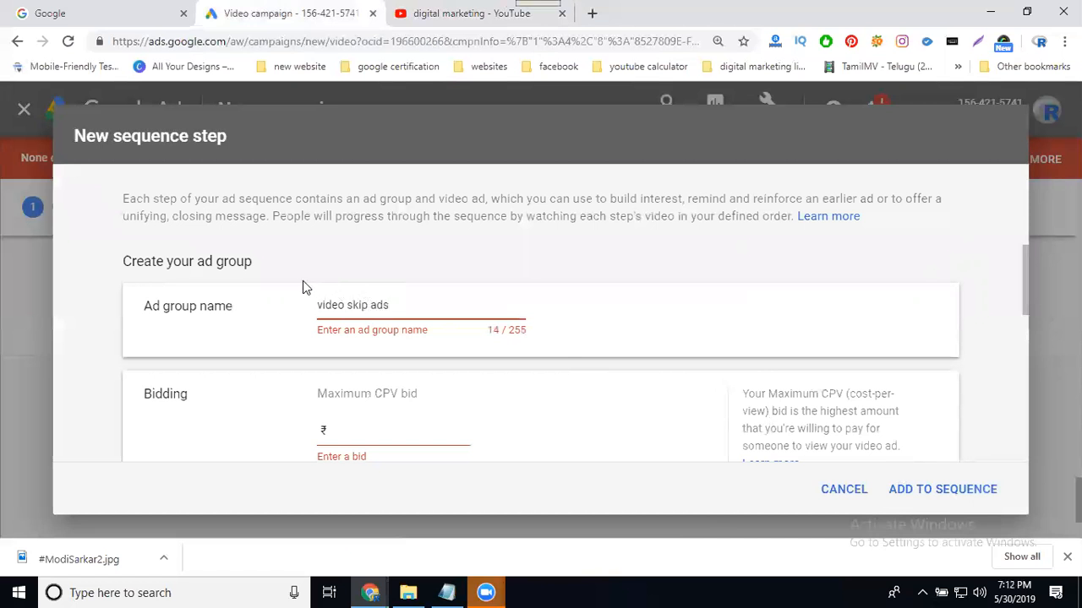
scroll(305, 287, "down", 1)
Set the ad group's maximum CPV bid to 2.00.
left_click(351, 349)
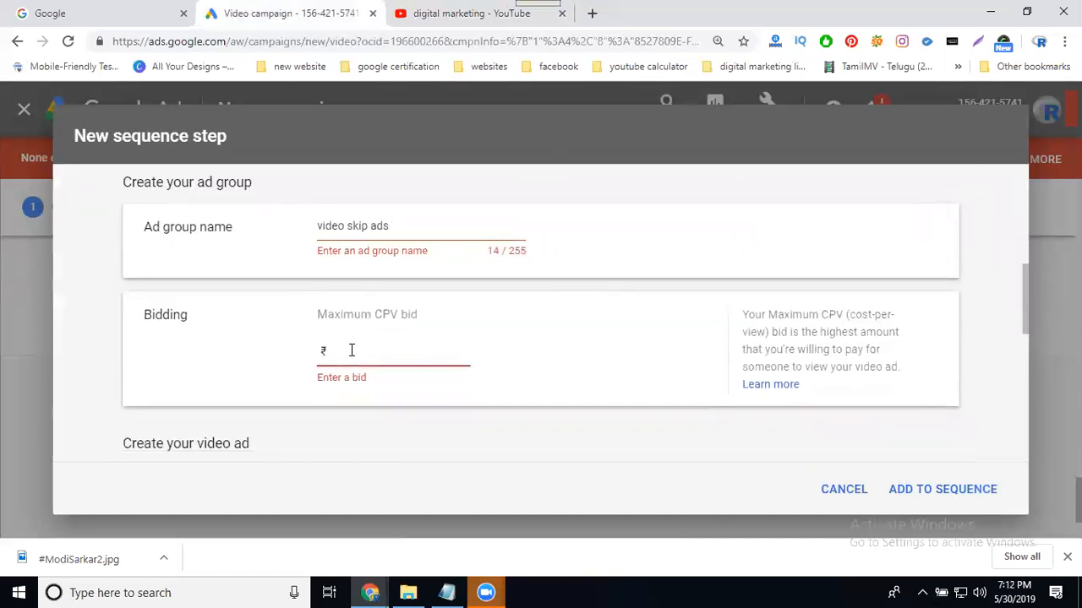
type("0")
left_click(500, 389)
left_click(459, 349)
double_click(461, 349)
type("1")
double_click(457, 350)
type("2")
scroll(530, 360, "down", 3)
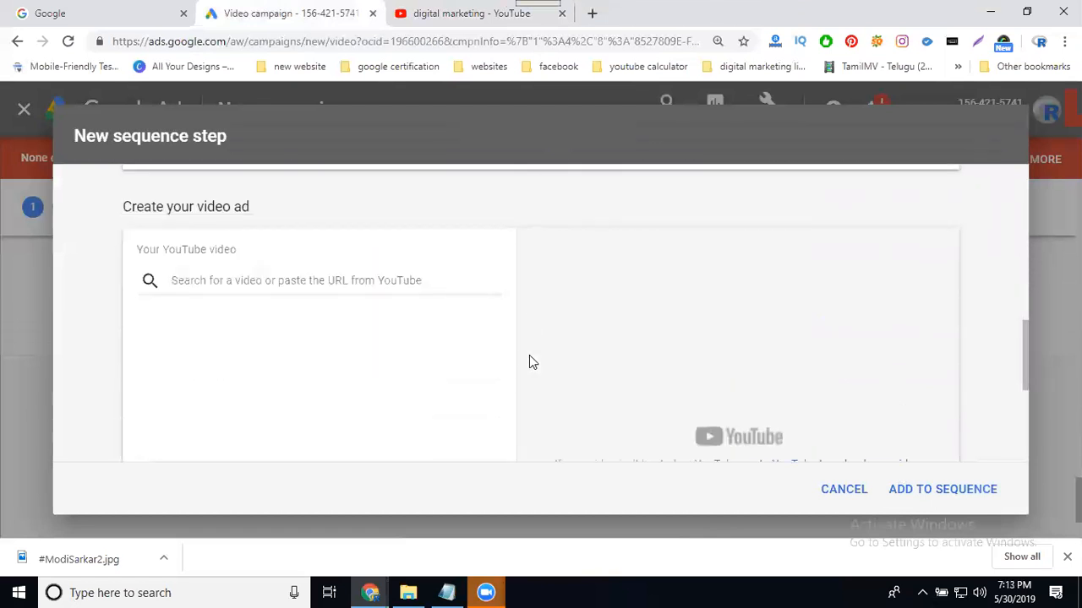
left_click(440, 17)
Search YouTube for 'digital marketing services madhapur' after first trying 'training madhapur'.
left_click(339, 102)
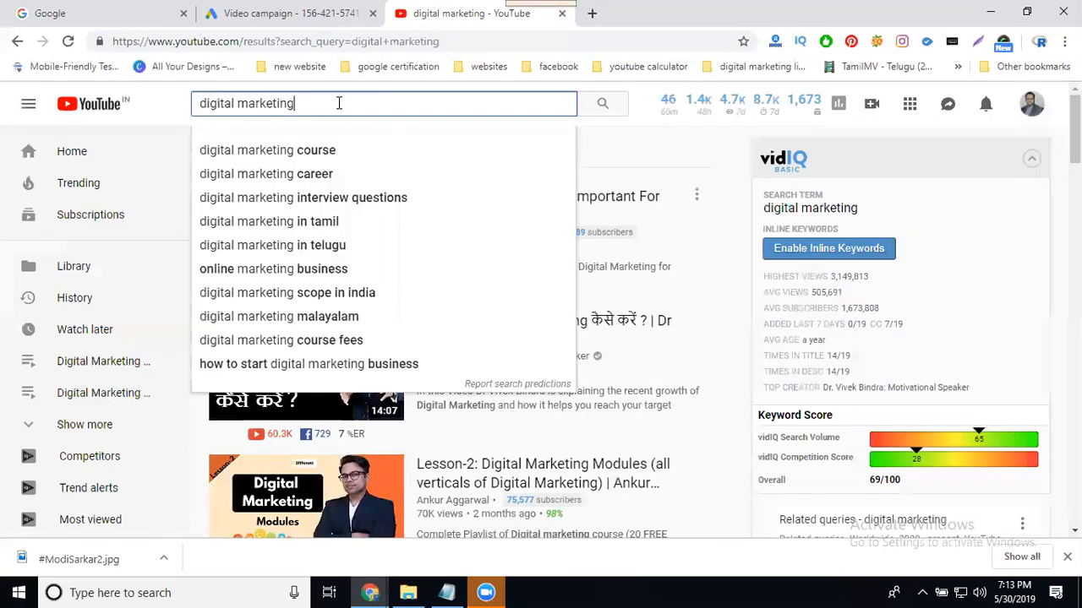
type("training")
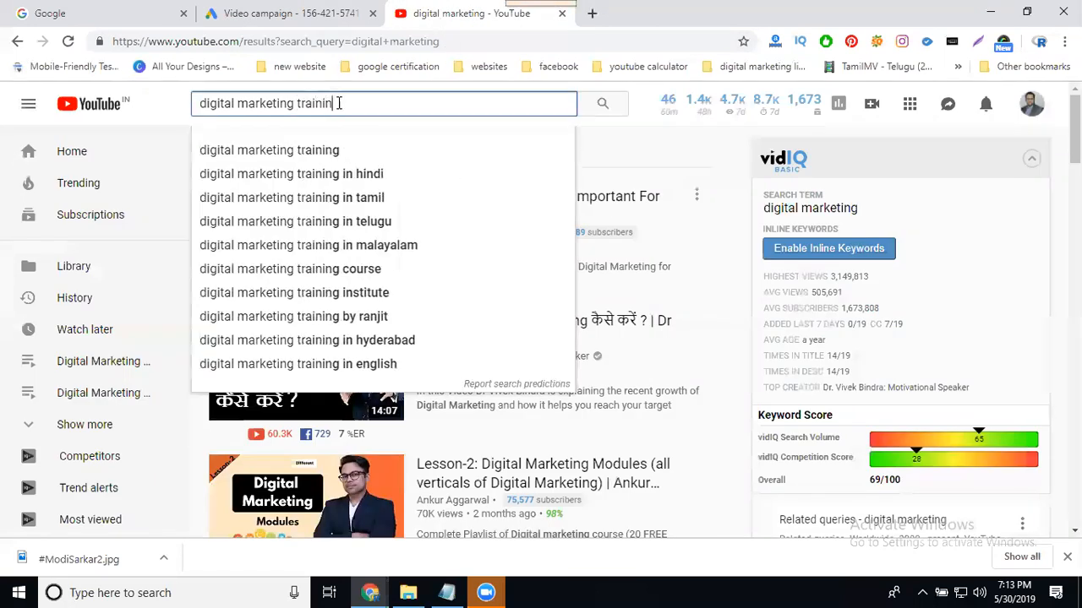
type(" madhapur")
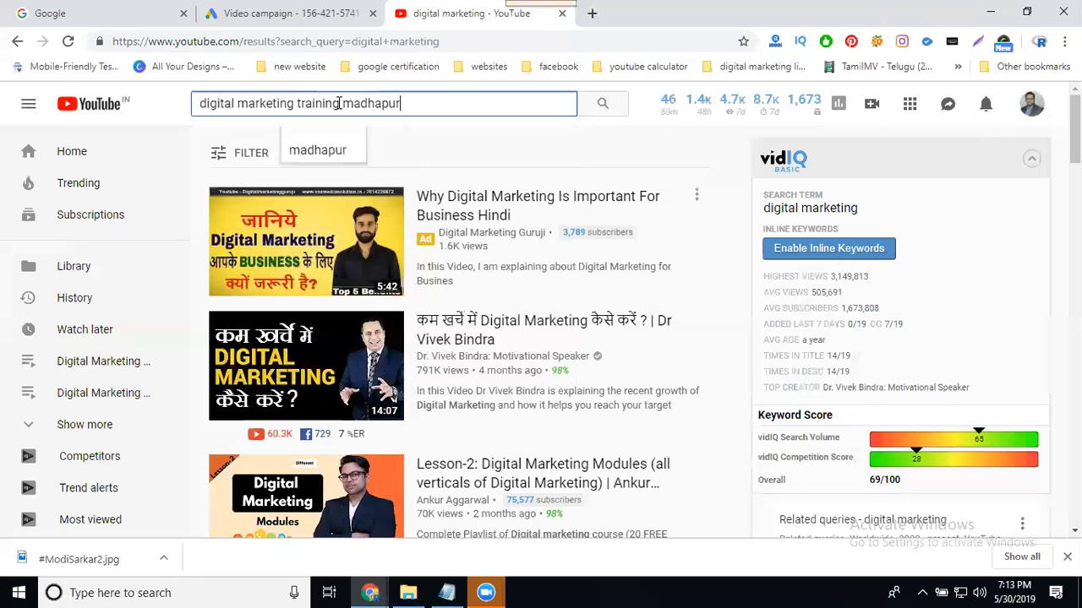
key("Return")
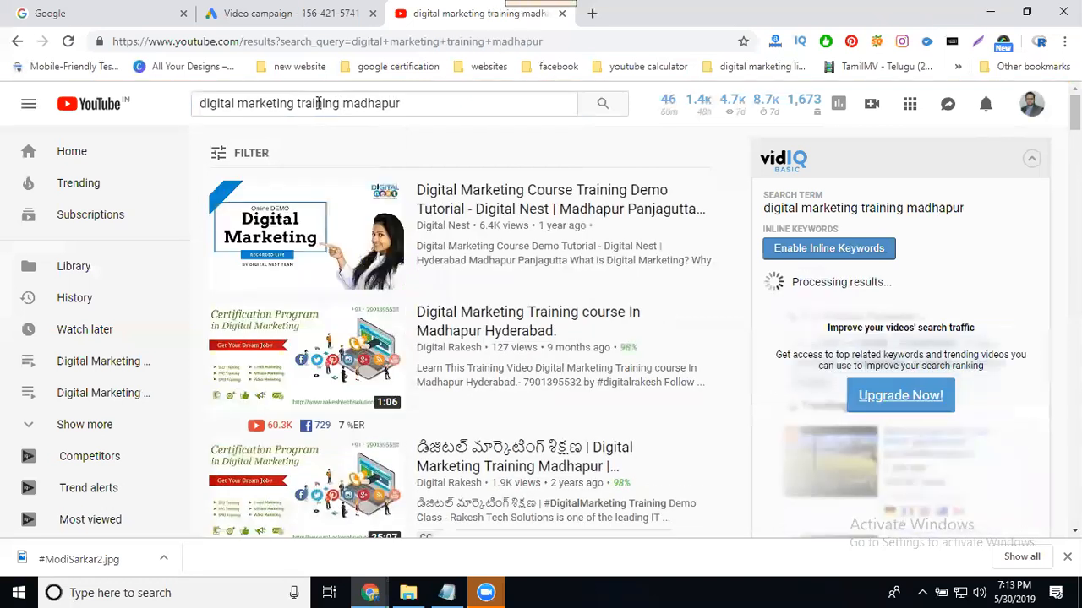
double_click(319, 103)
type("ser")
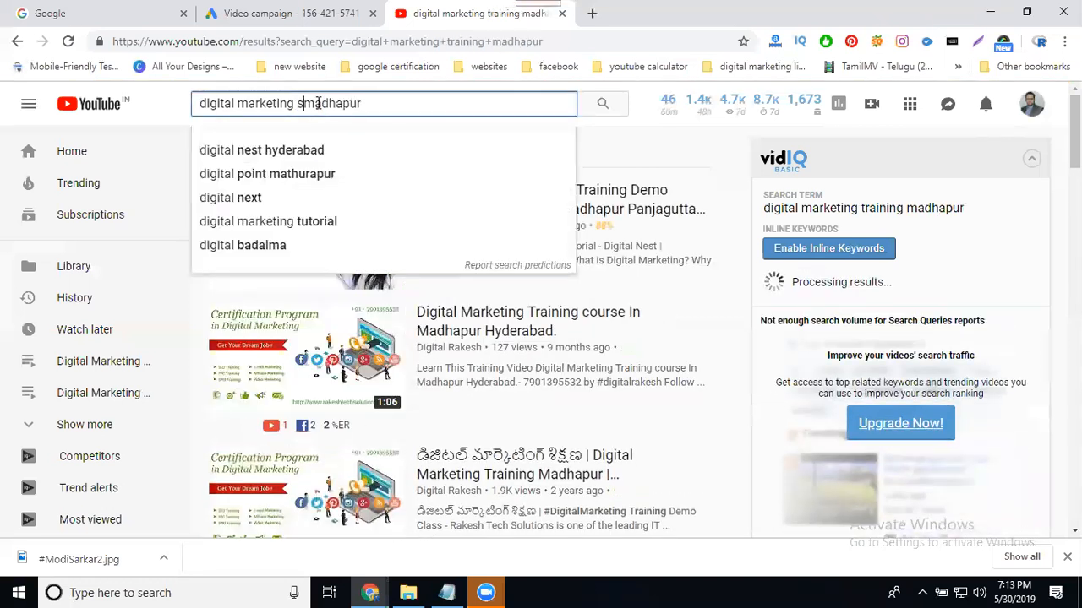
type("vices")
key("Return")
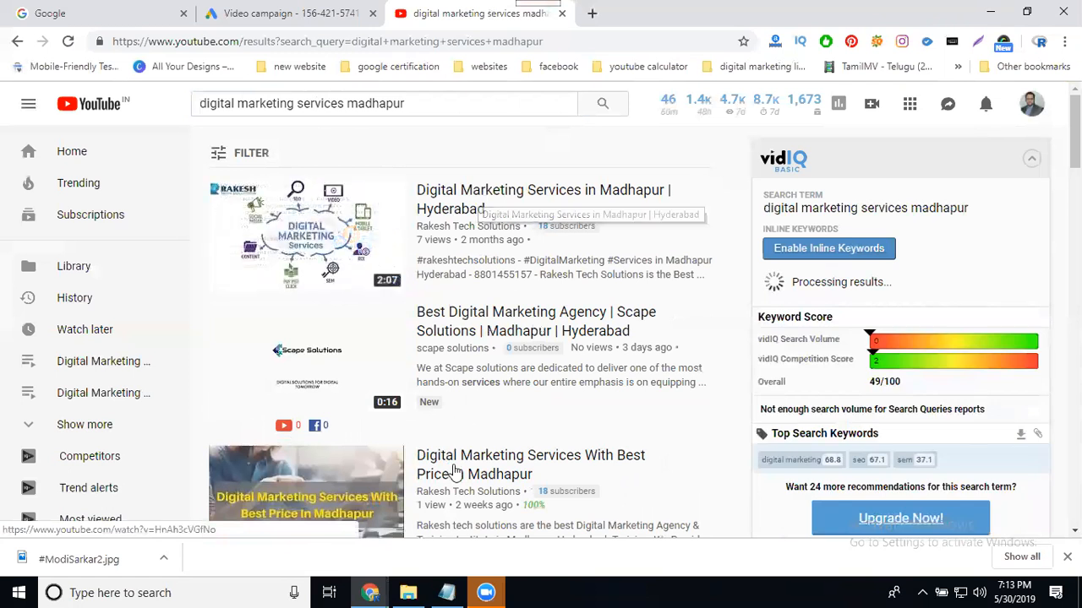
Open the Madhapur digital marketing services video in a new tab, copy its URL, and close it.
middle_click(428, 476)
left_click(625, 14)
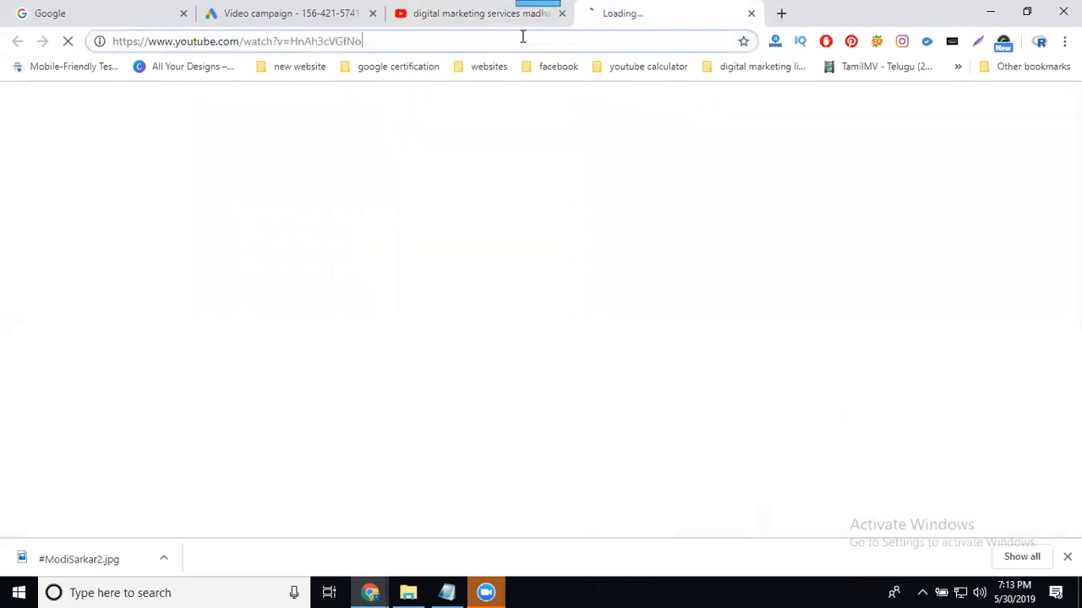
left_click(613, 38)
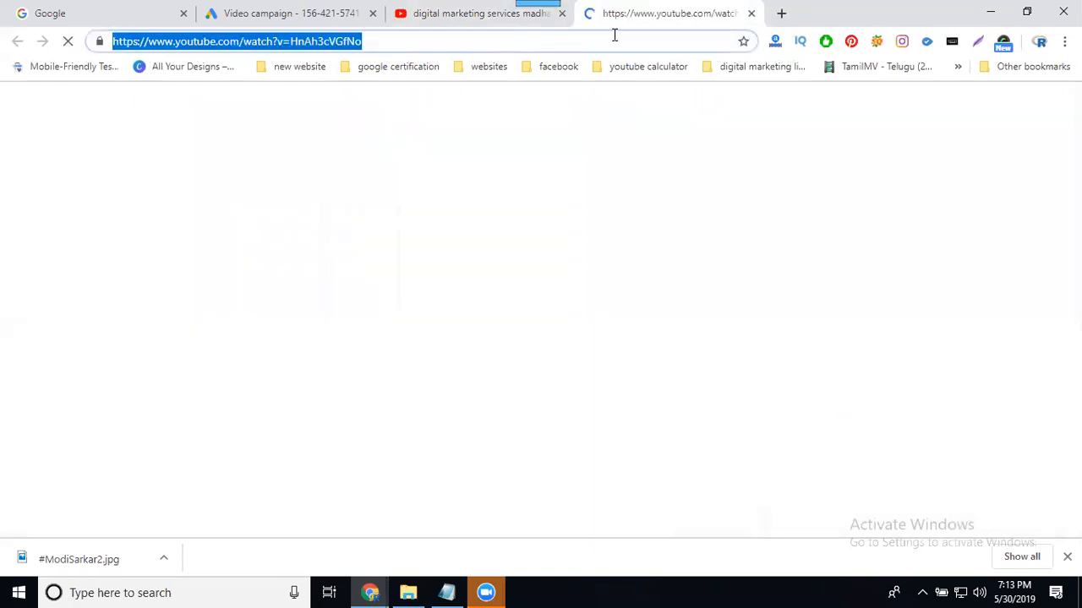
left_click(749, 13)
Paste the Madhapur digital marketing services video link and keep it previewed as an in-stream ad.
left_click(234, 15)
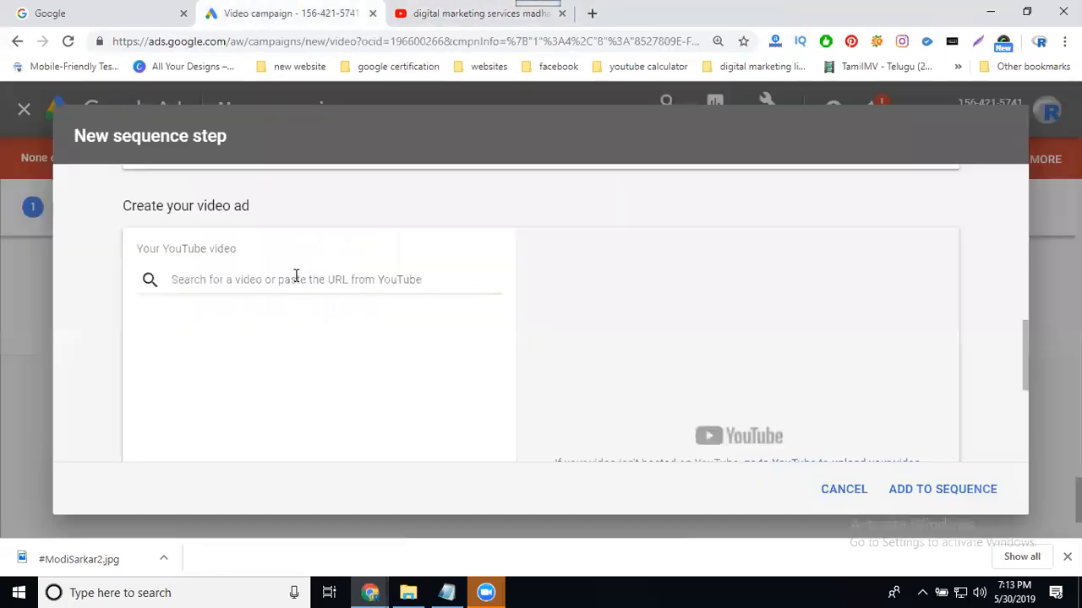
left_click(288, 279)
key("ctrl+v")
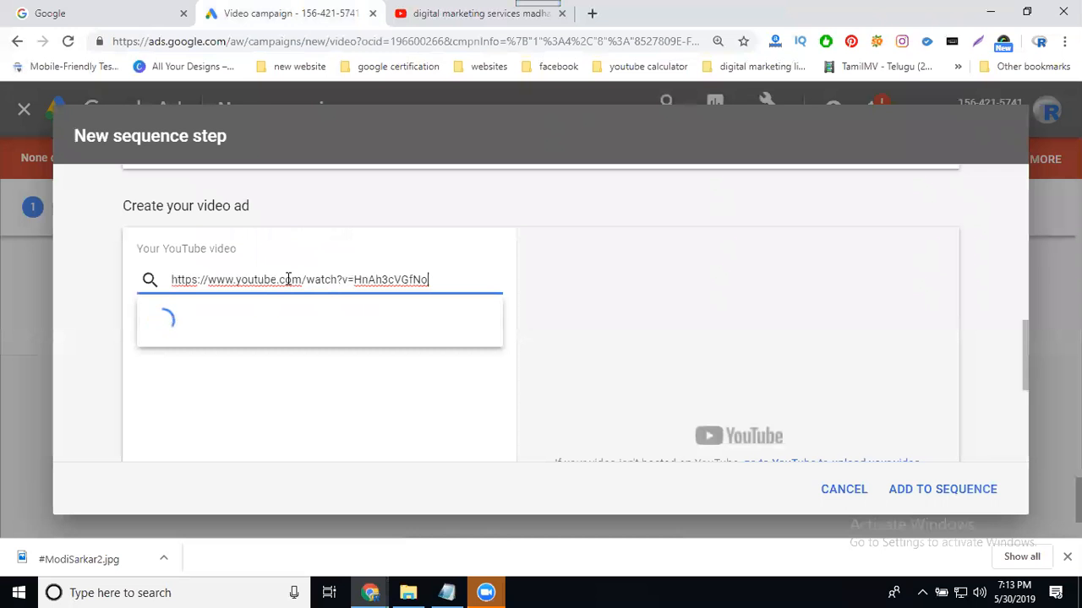
scroll(95, 363, "down", 2)
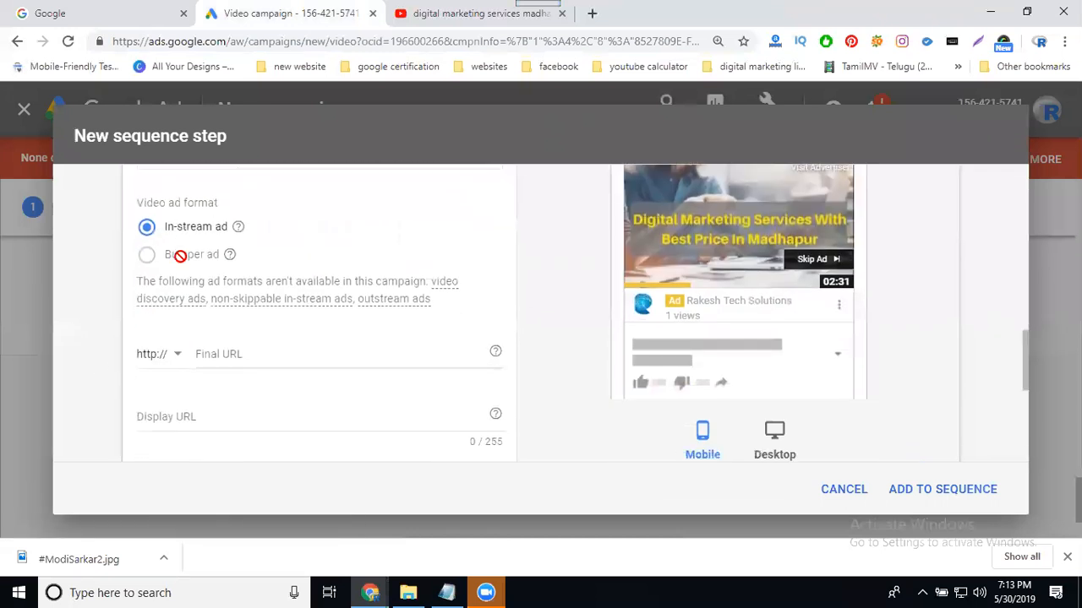
mouse_move(230, 254)
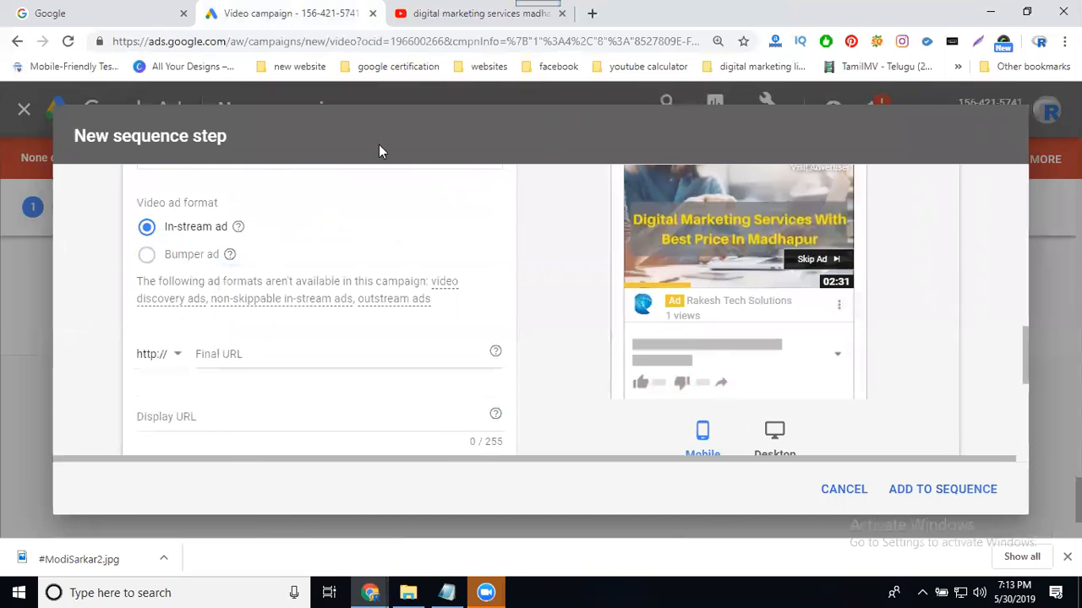
left_click(591, 14)
Copy the rakeshtechsolutions.com address and use it as the ad's final and display URL.
type("r")
key("Return")
left_click(377, 44)
key("ctrl+c")
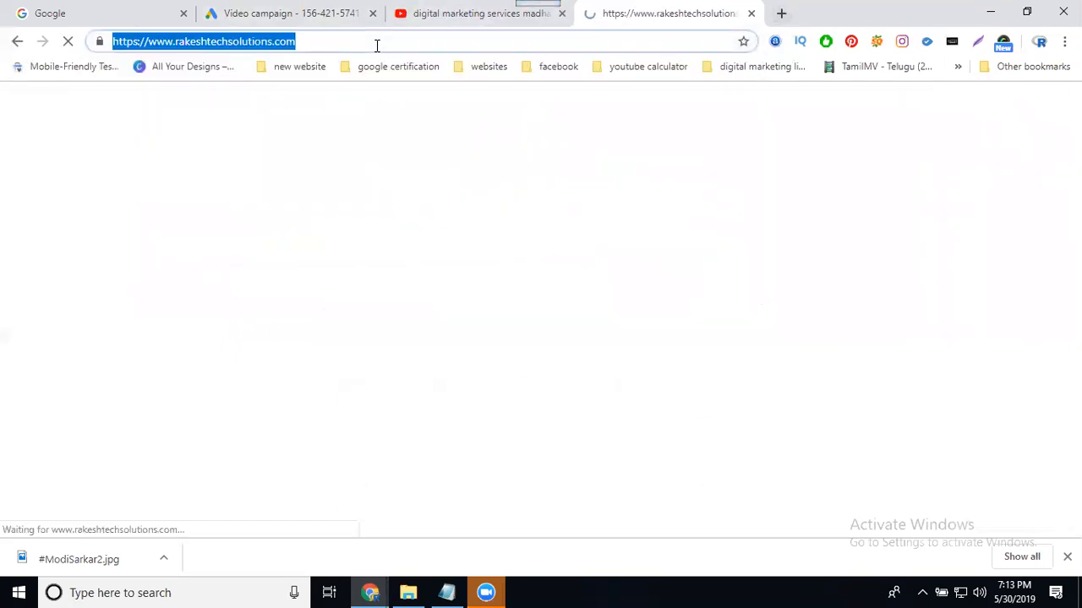
left_click(304, 11)
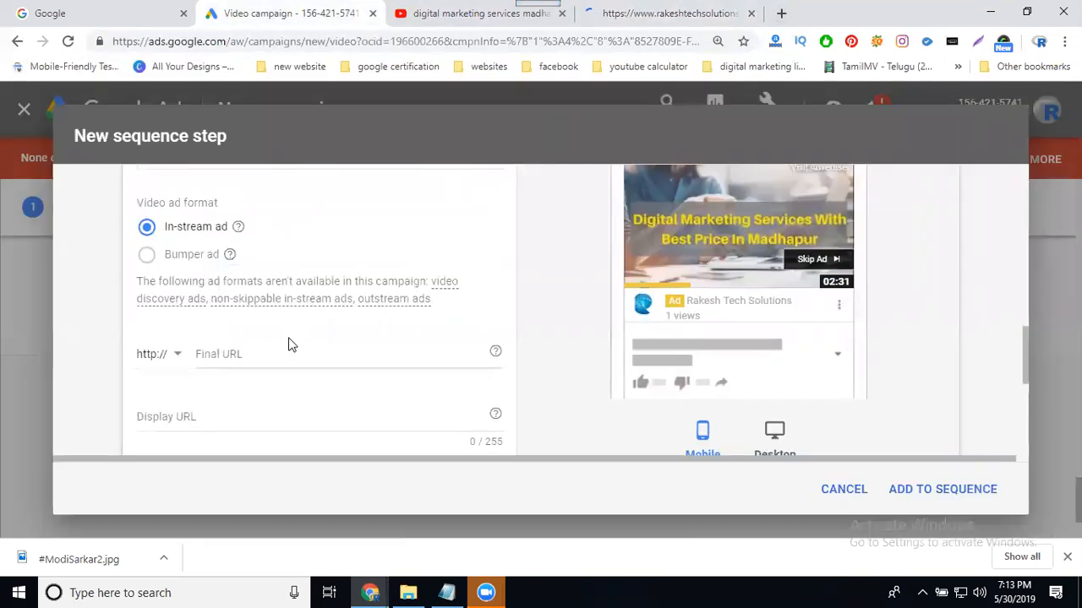
left_click(285, 347)
key("ctrl+v")
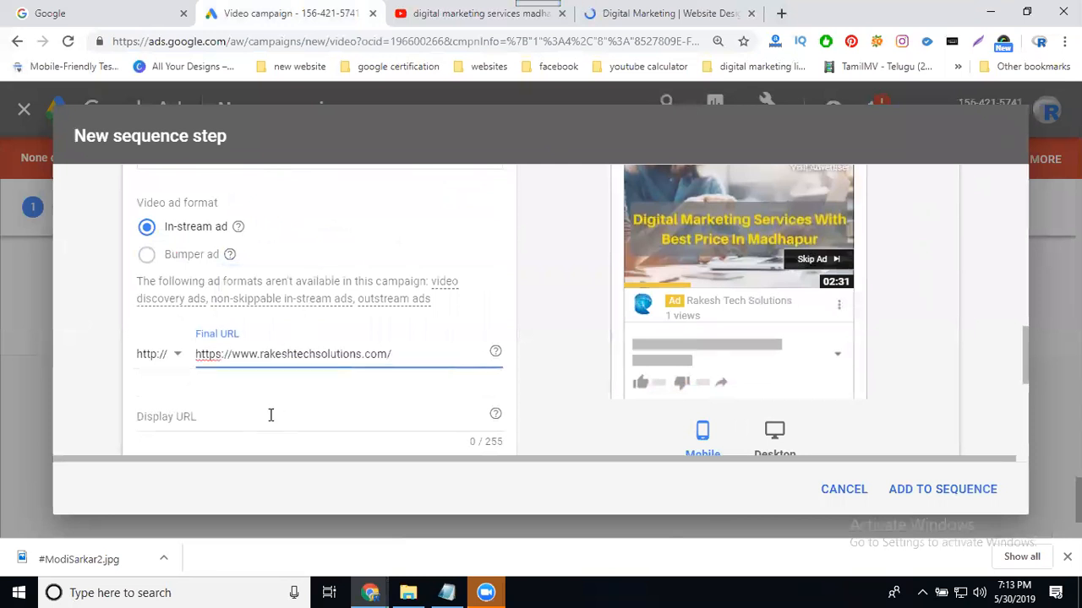
left_click(271, 415)
Check the ad preview on desktop and mobile, then turn on the optional call to action.
scroll(135, 357, "down", 1)
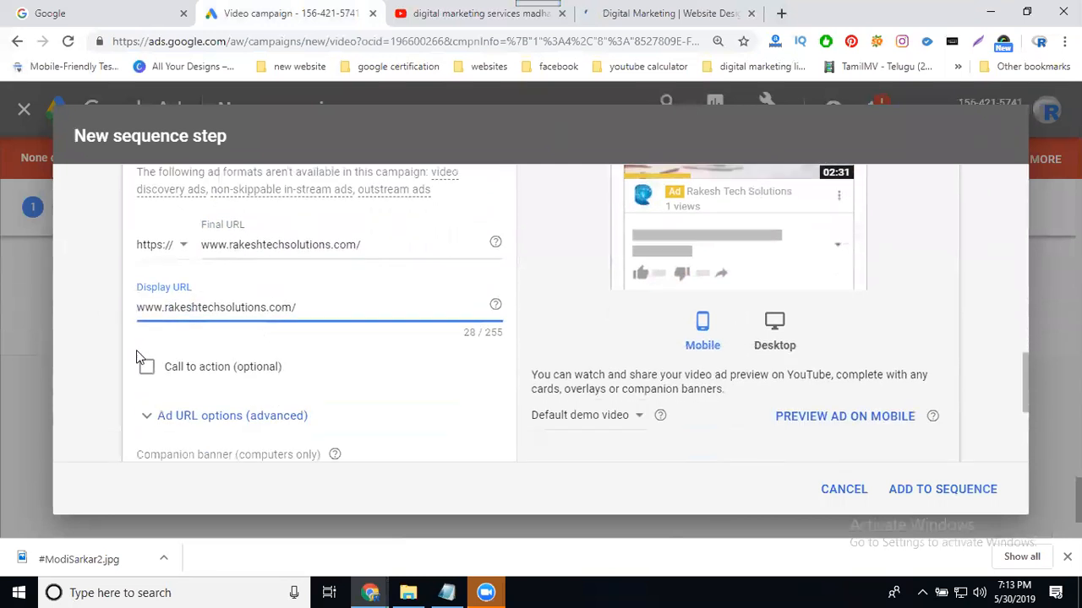
scroll(139, 357, "down", 1)
left_click(775, 291)
left_click(706, 289)
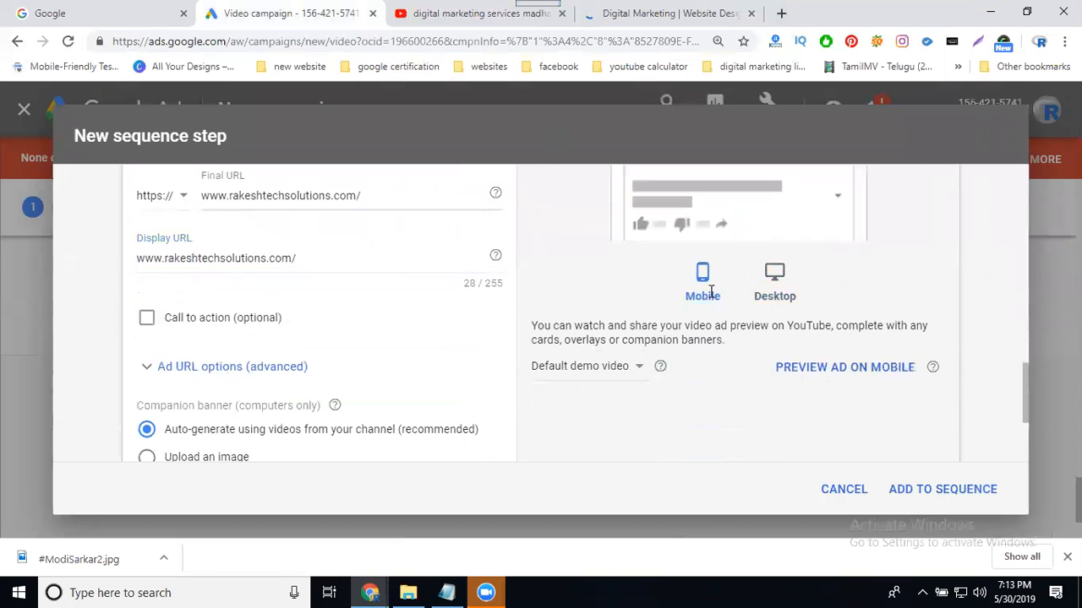
scroll(803, 314, "up", 1)
scroll(312, 376, "down", 1)
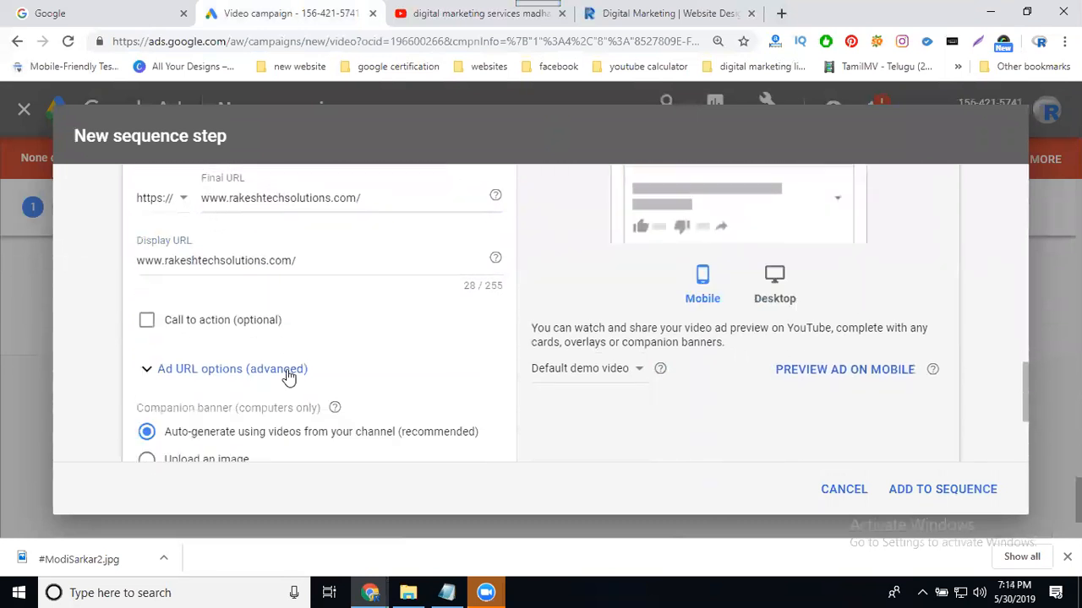
left_click(146, 319)
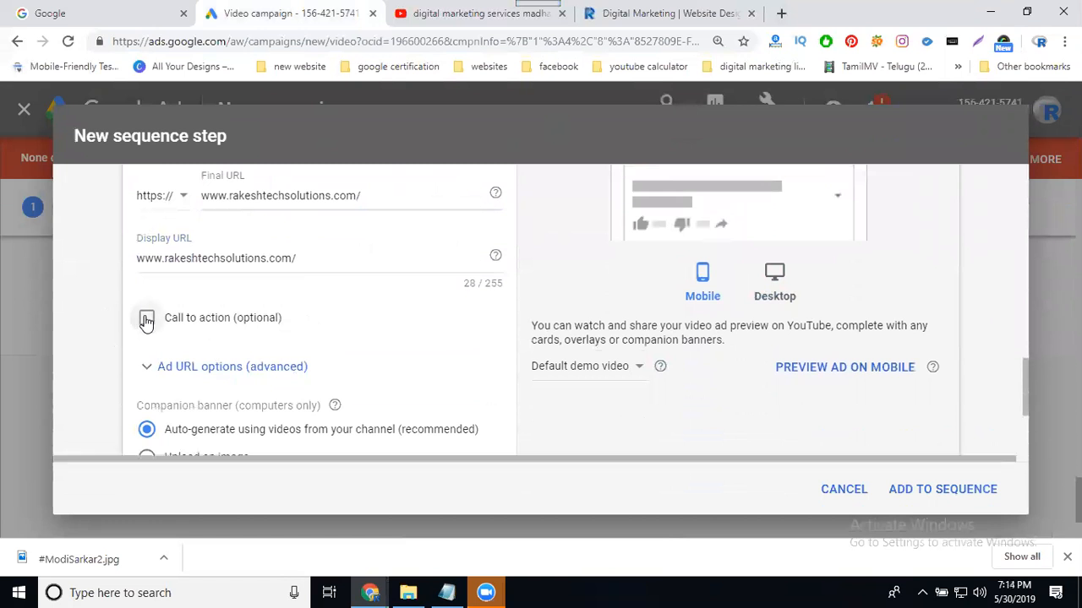
scroll(157, 340, "down", 1)
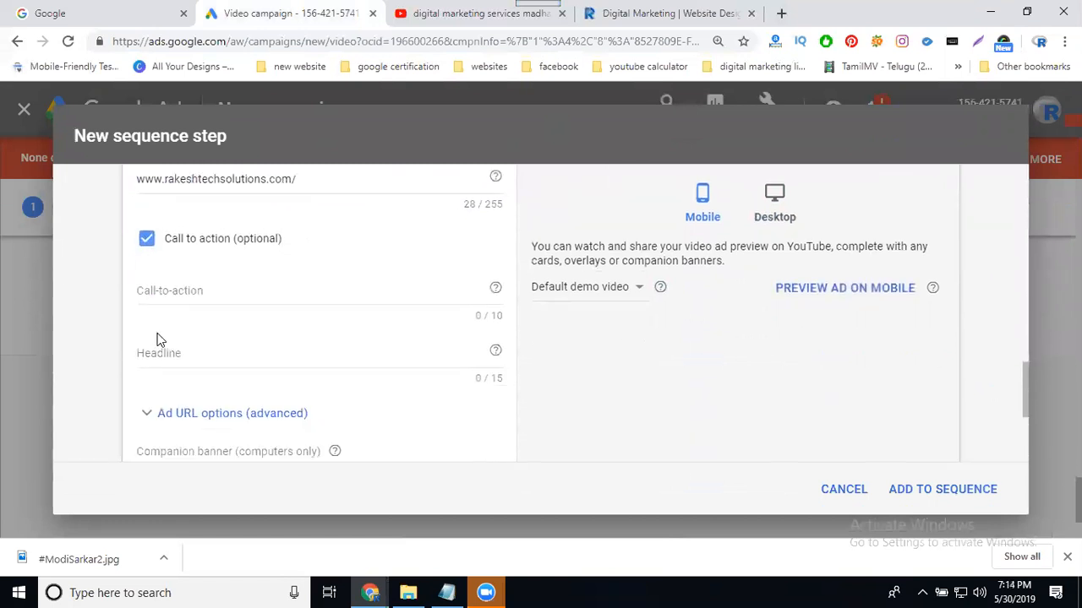
Enter the contact phone number as call-to-action text and the headline 'book your appointment'.
left_click(180, 287)
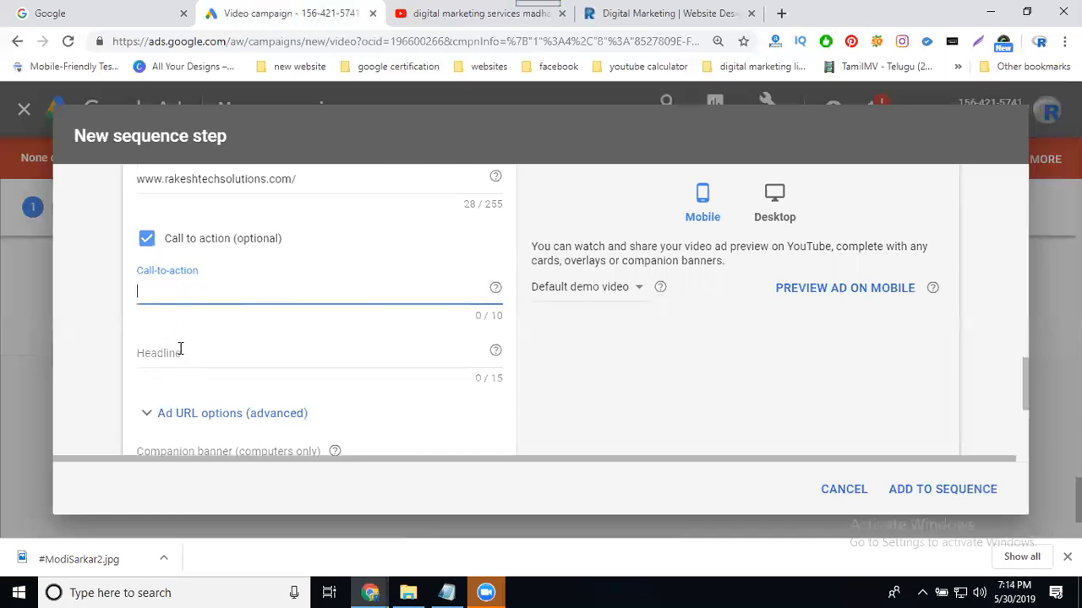
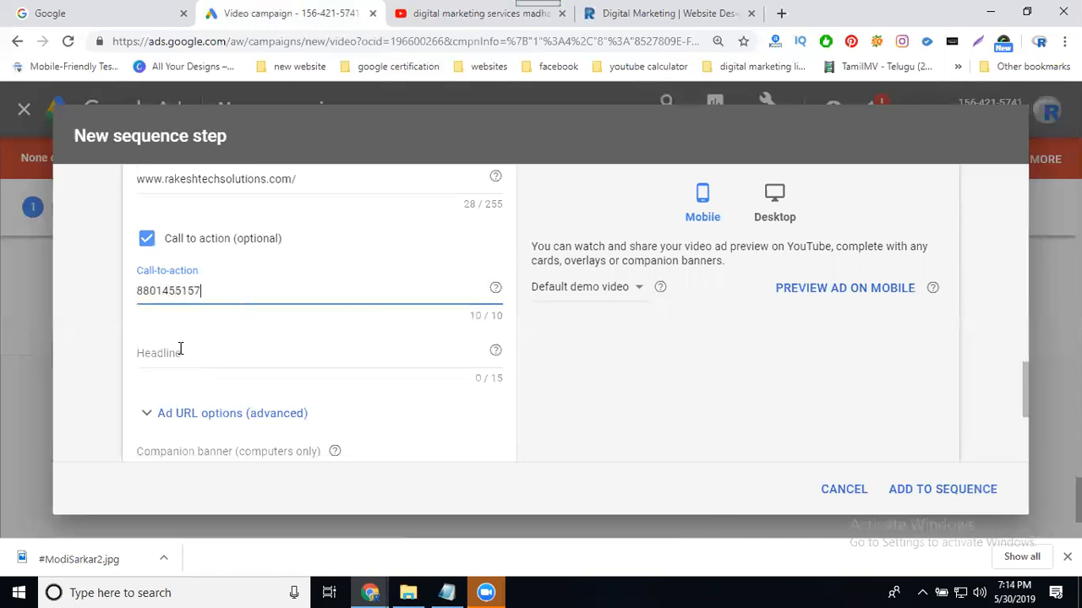
left_click(189, 356)
type("book yo")
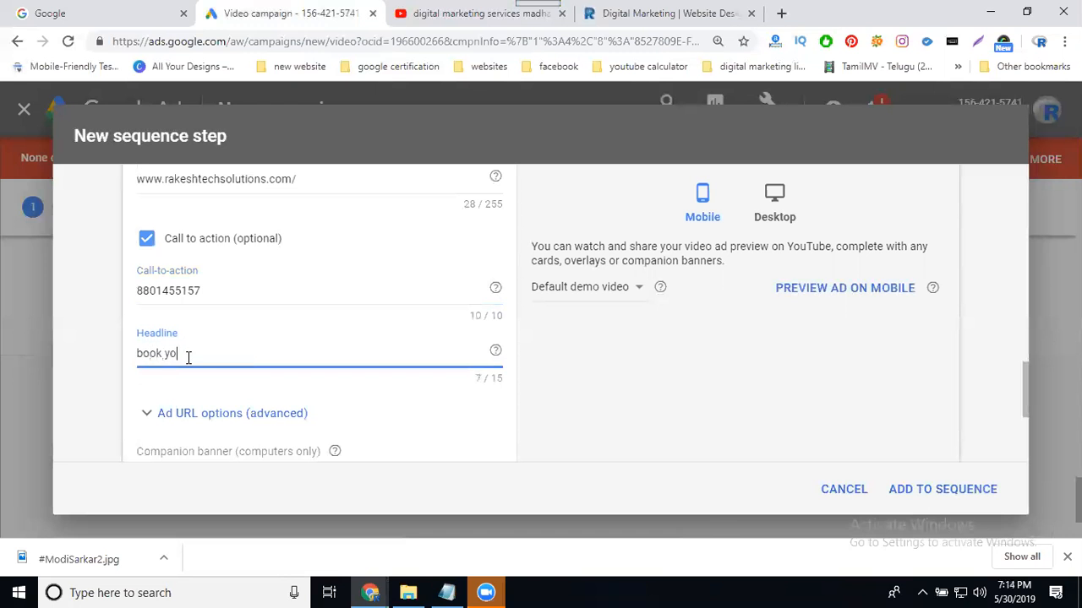
type("ur appointment")
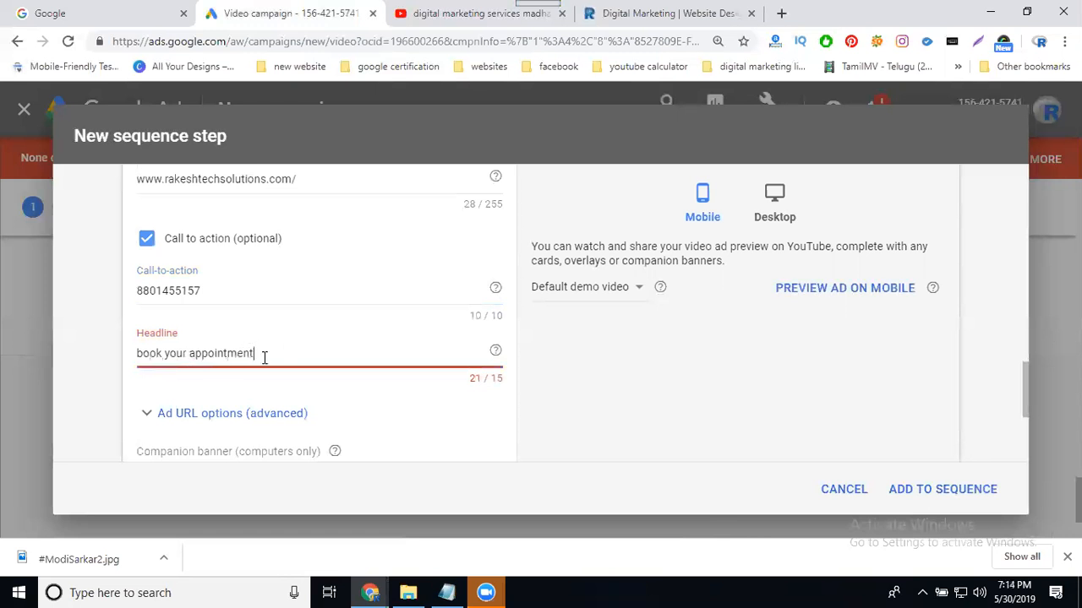
Replace 'appointment' with 'your slot' so the headline reads 'book your slot' within 15 characters.
left_click(187, 353)
key("BackSpace")
key("BackSpace")
key("BackSpace")
key("BackSpace")
key("BackSpace")
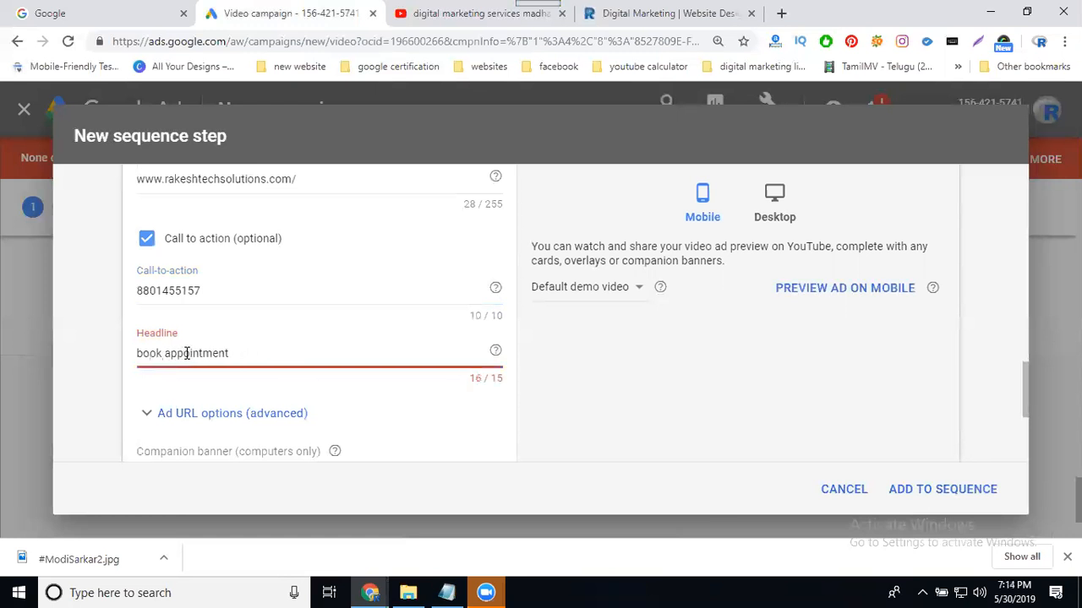
double_click(192, 354)
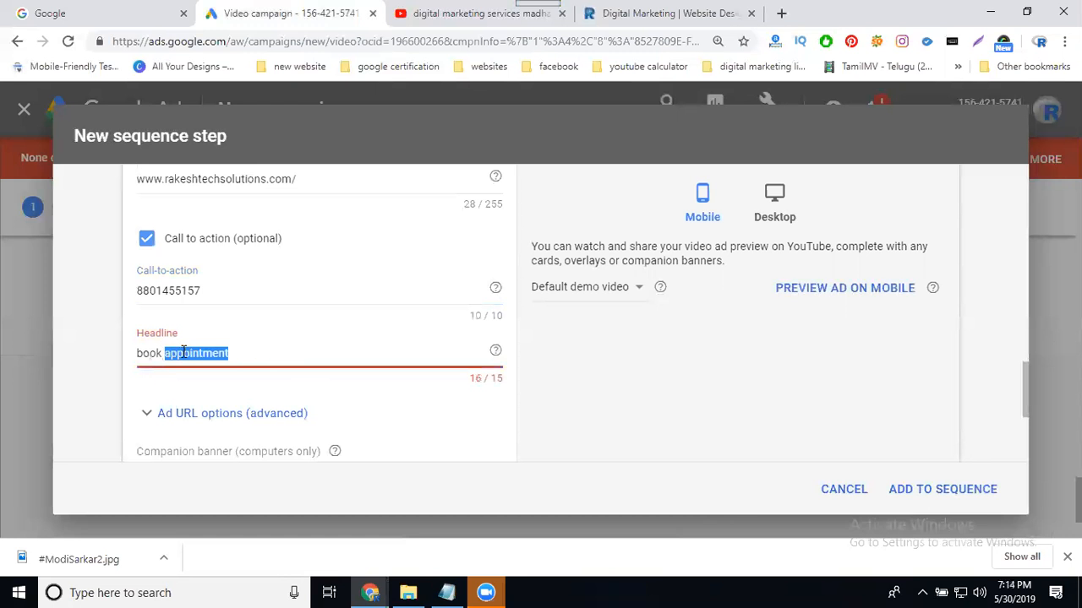
key("BackSpace")
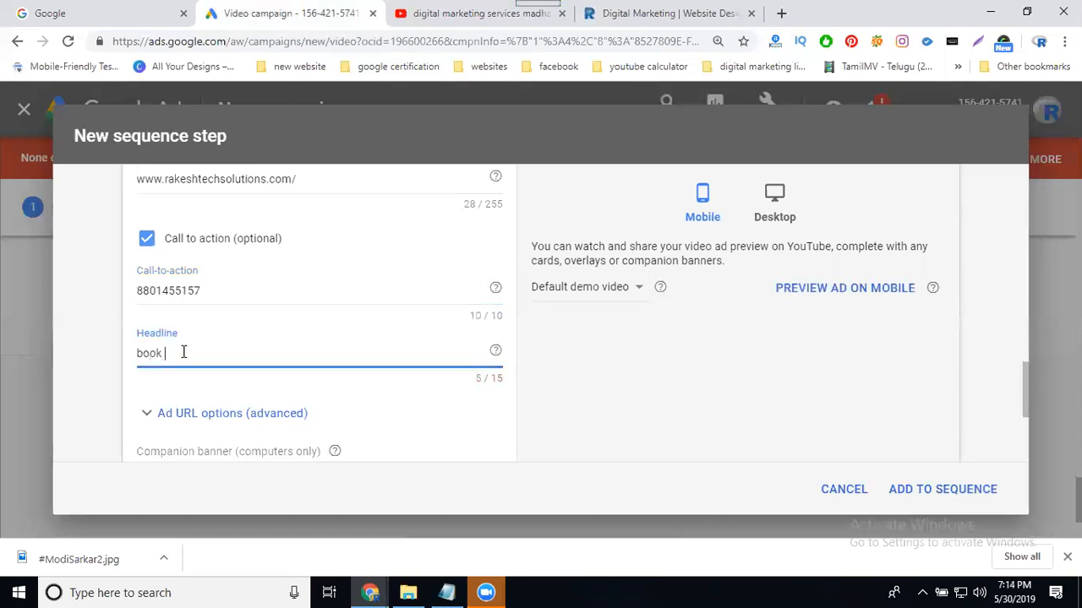
type("your slot")
scroll(590, 397, "down", 2)
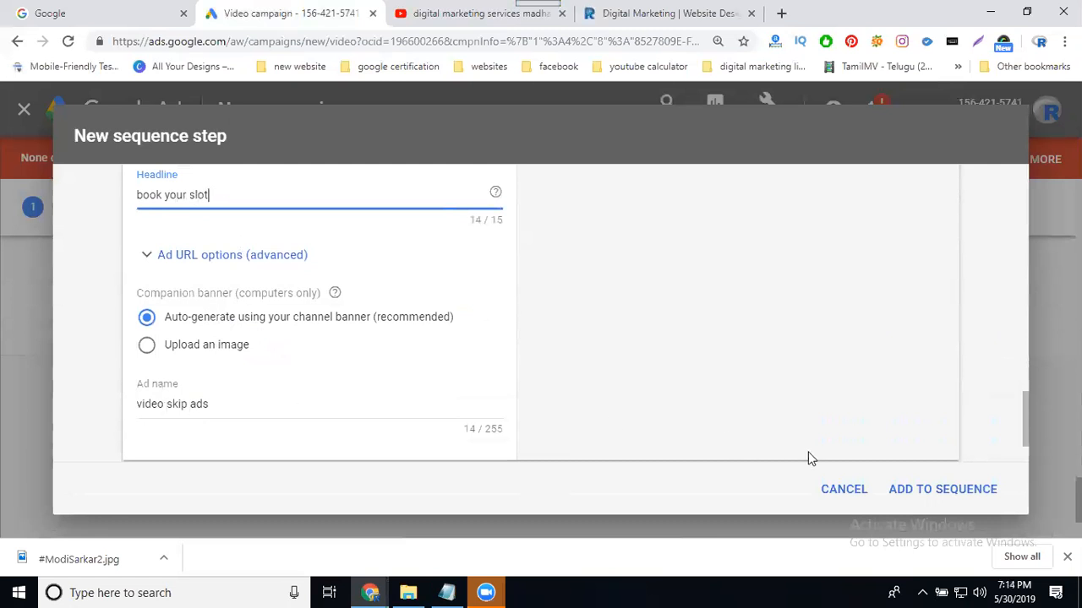
Try ADD TO SEQUENCE twice and review the linked-channel error on the Madhapur video.
left_click(909, 493)
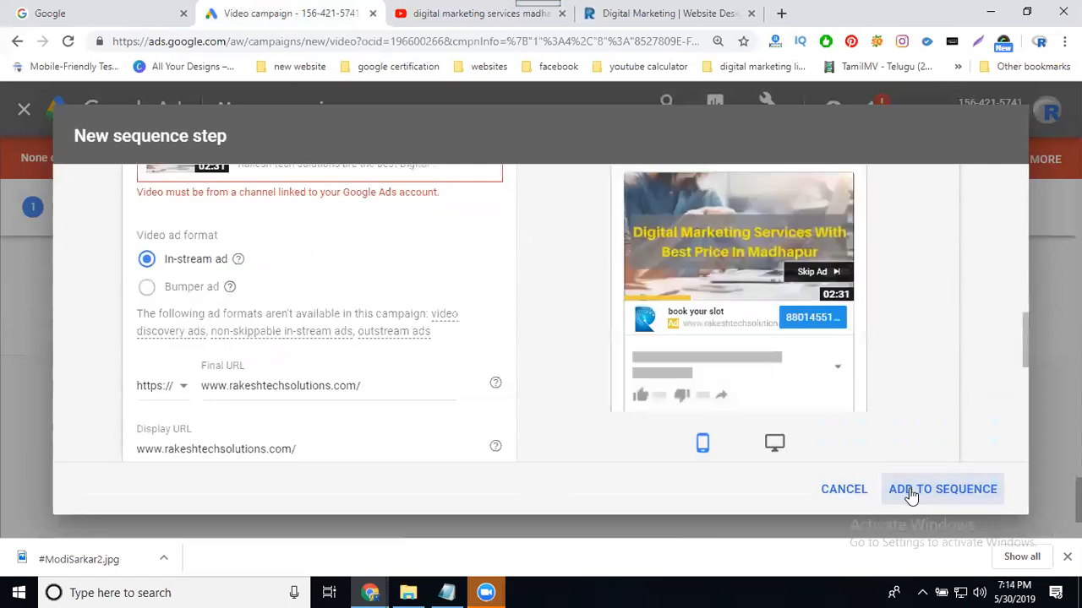
scroll(507, 355, "up", 3)
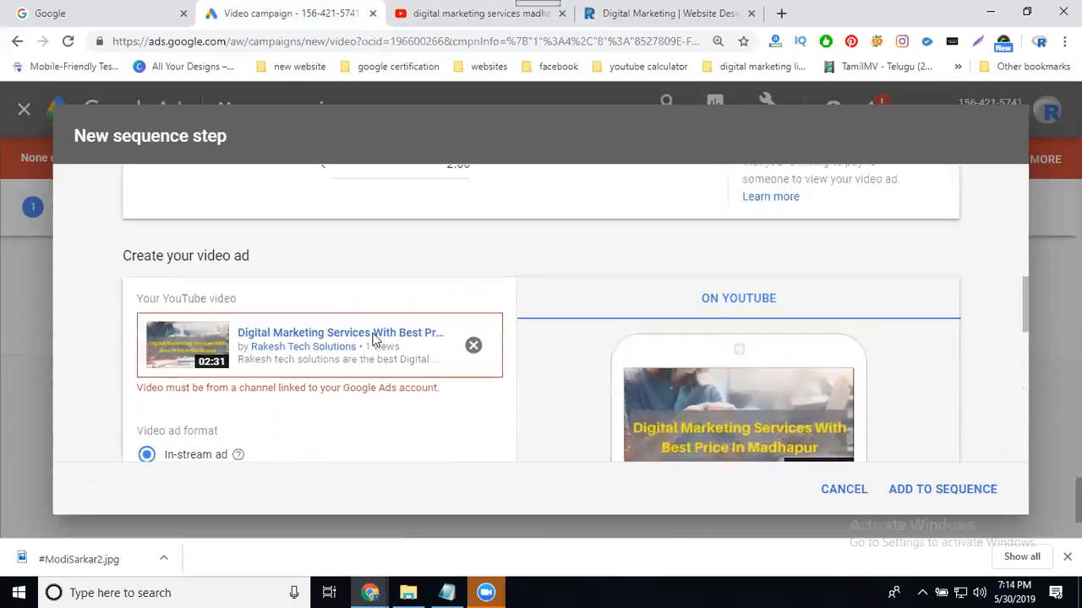
scroll(298, 431, "down", 1)
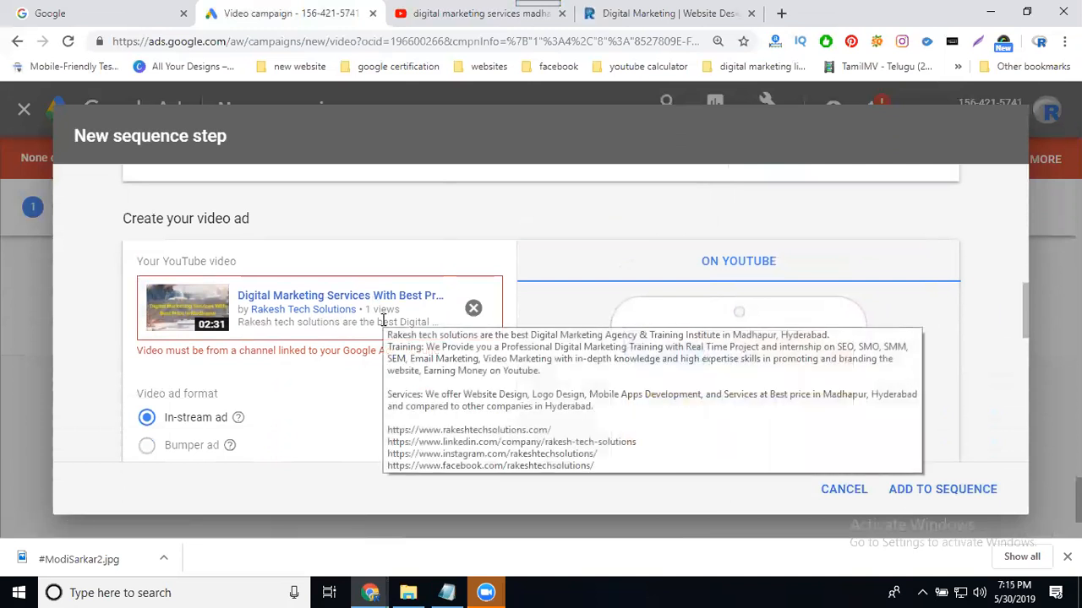
scroll(349, 322, "down", 2)
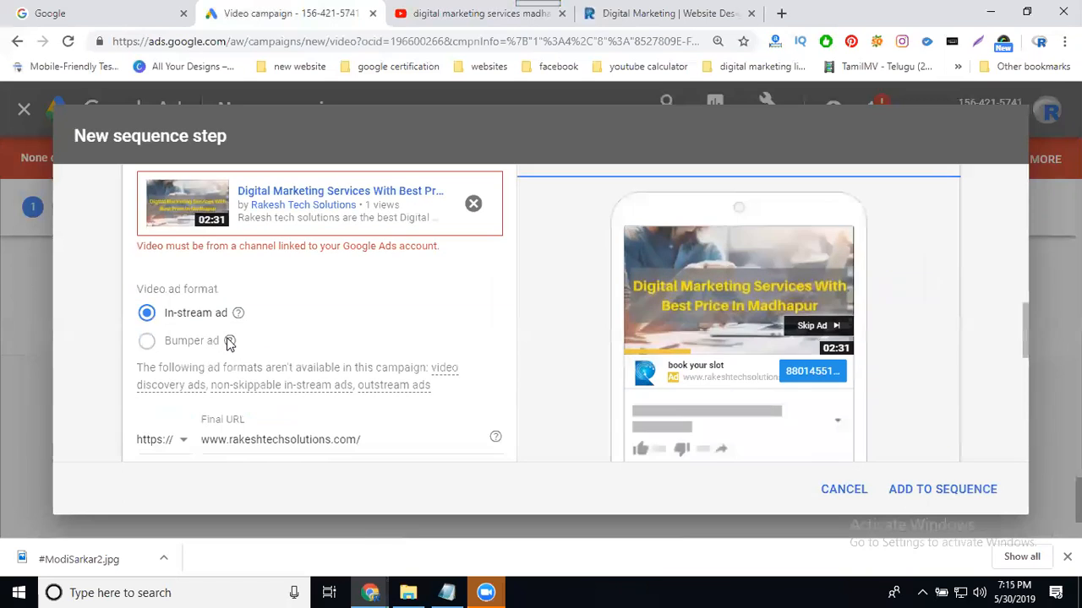
scroll(317, 313, "up", 3)
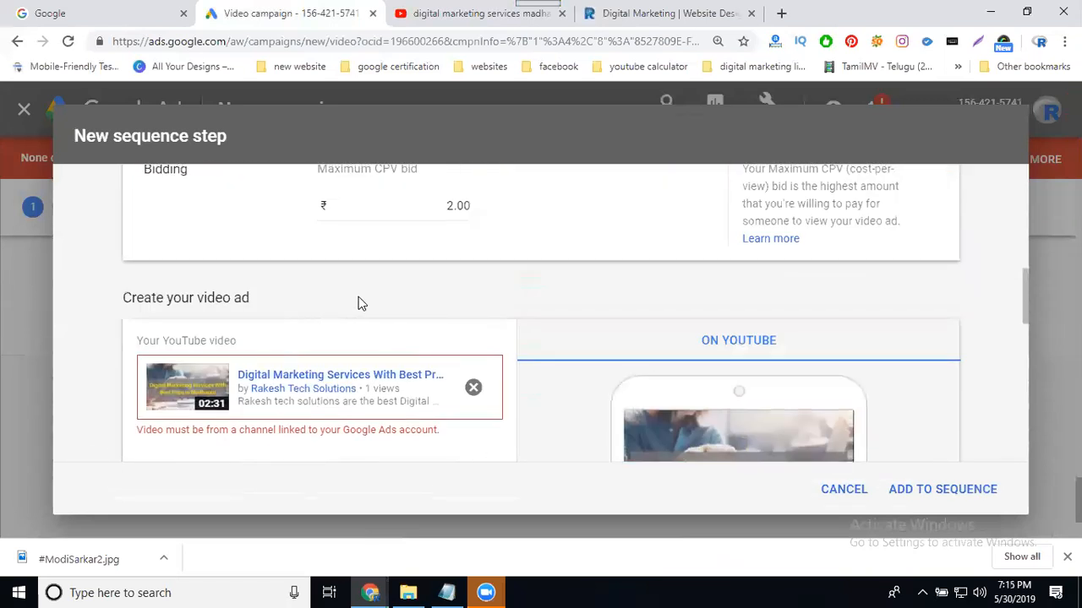
scroll(592, 355, "down", 3)
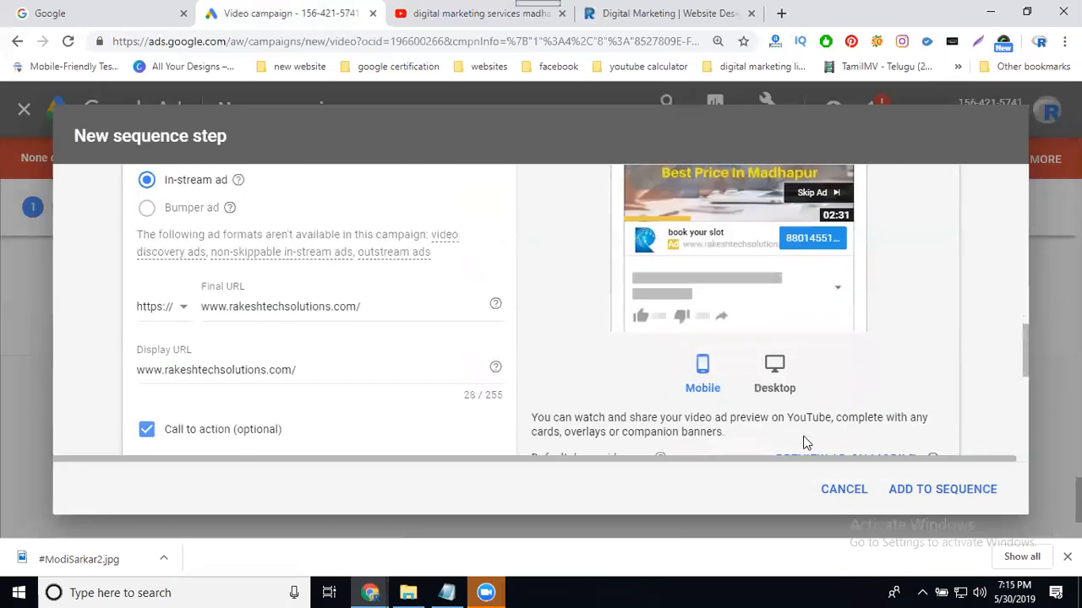
left_click(949, 496)
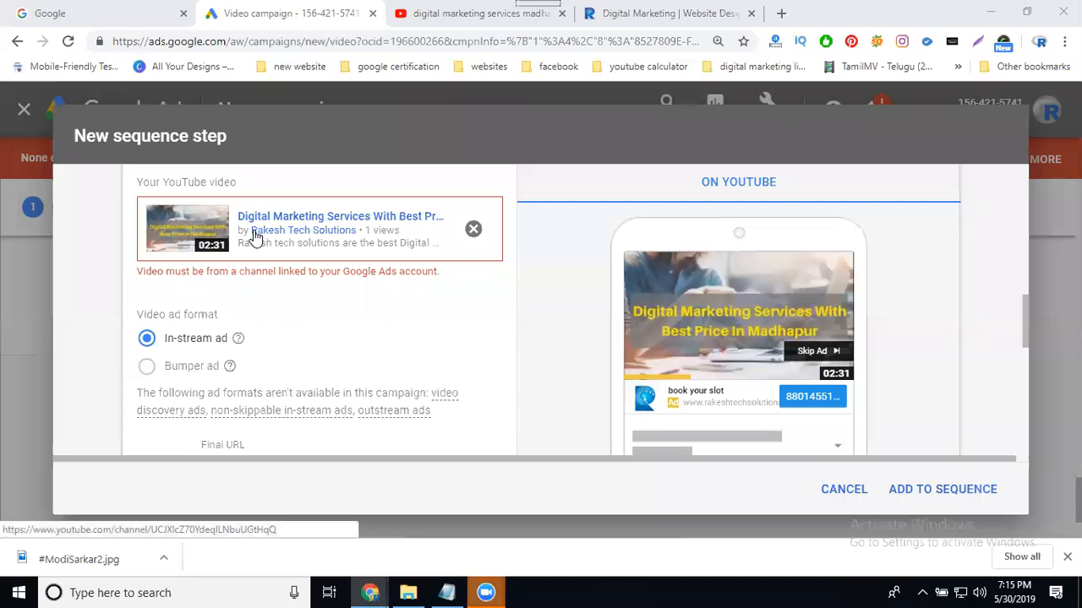
Change the YouTube search to 'digital marketing training madhapur'.
left_click(441, 15)
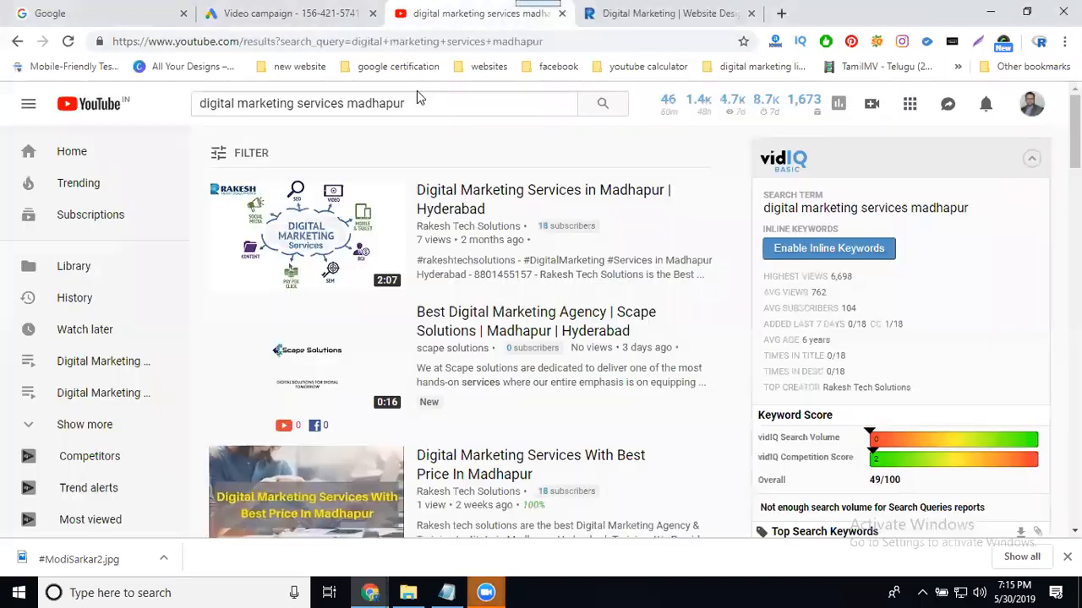
double_click(316, 102)
type("training")
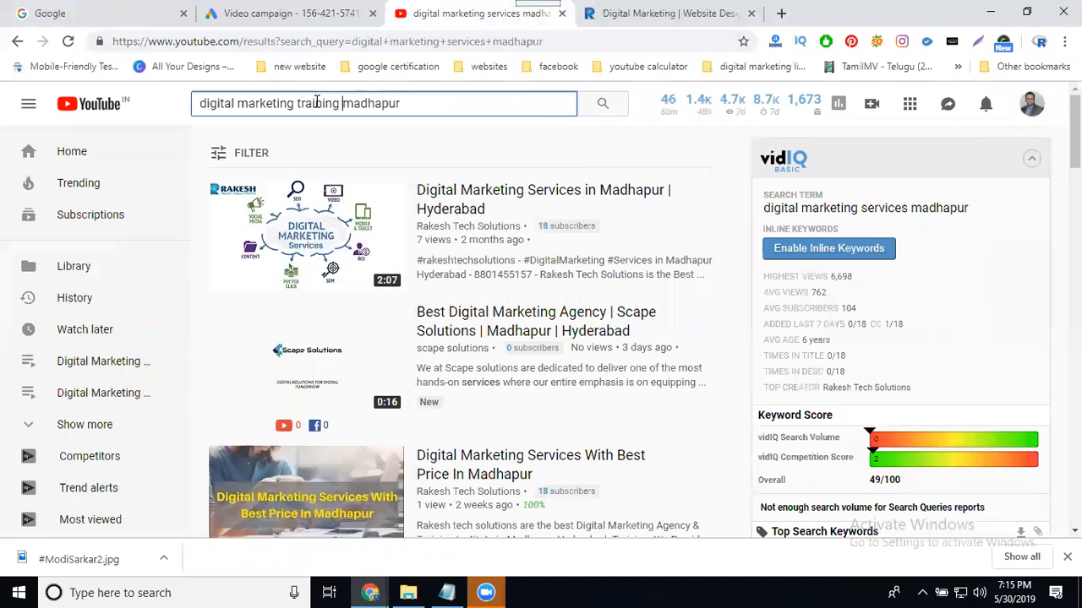
key("Return")
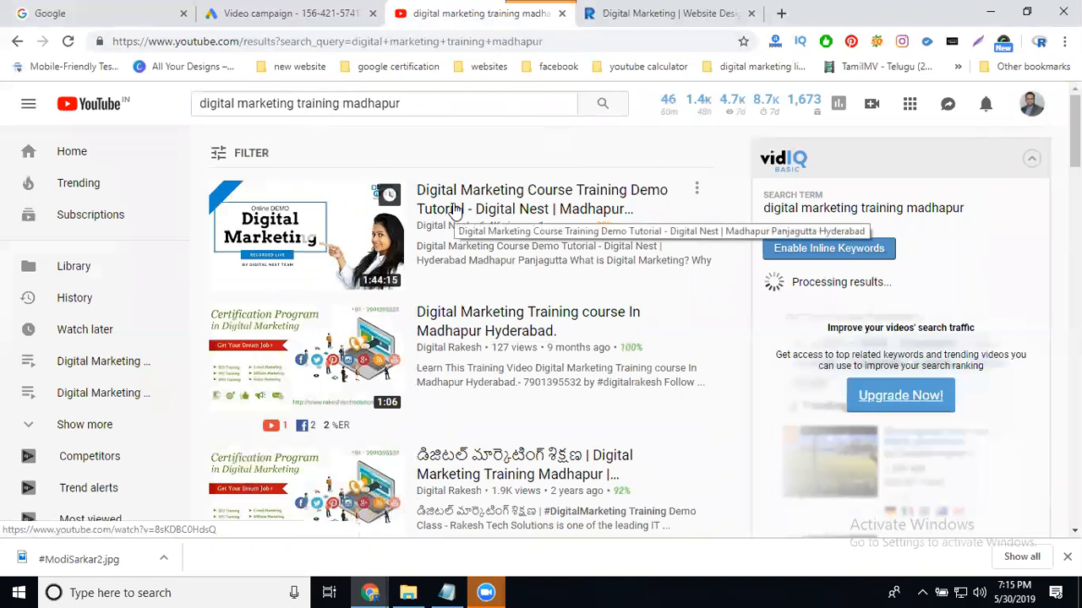
Copy the training course video's URL, close its tab, and return to Google Ads.
middle_click(479, 318)
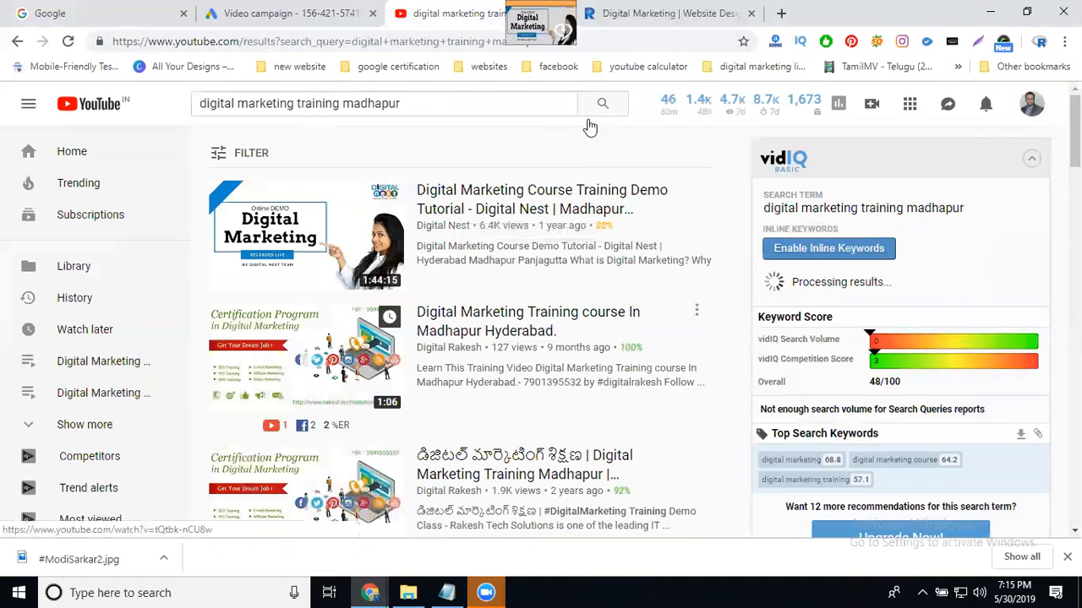
left_click(622, 18)
left_click(485, 43)
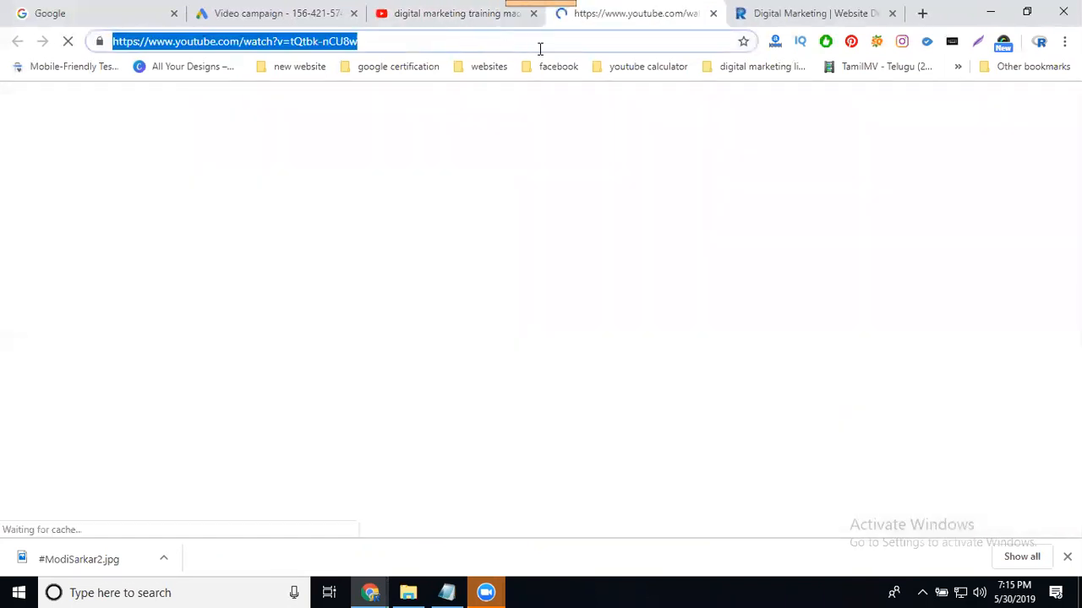
left_click(713, 14)
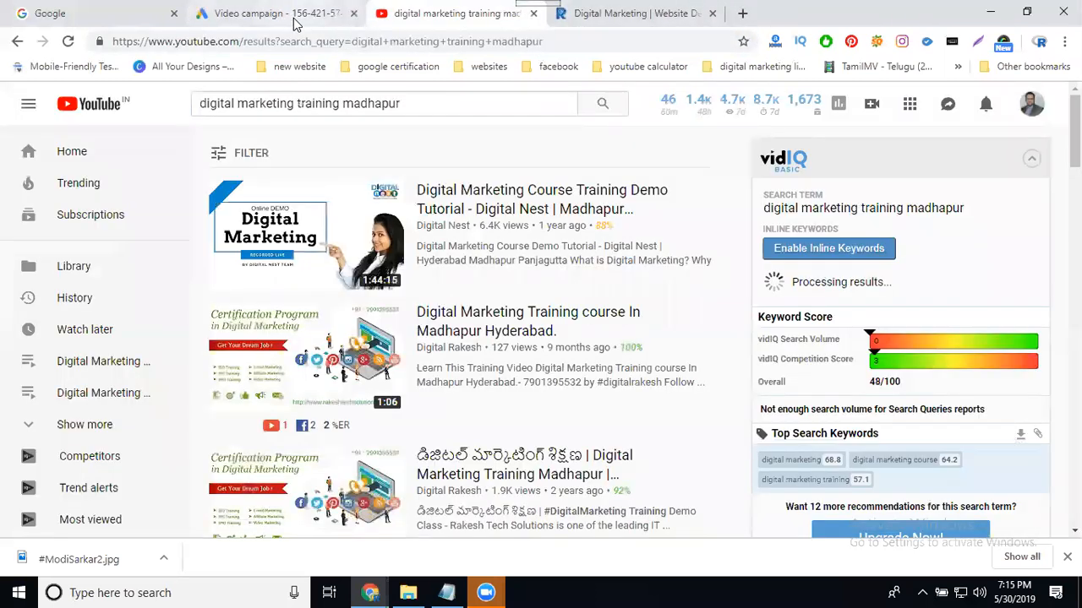
left_click(293, 17)
Swap the ad's video for the pasted digital marketing training course video.
left_click(470, 225)
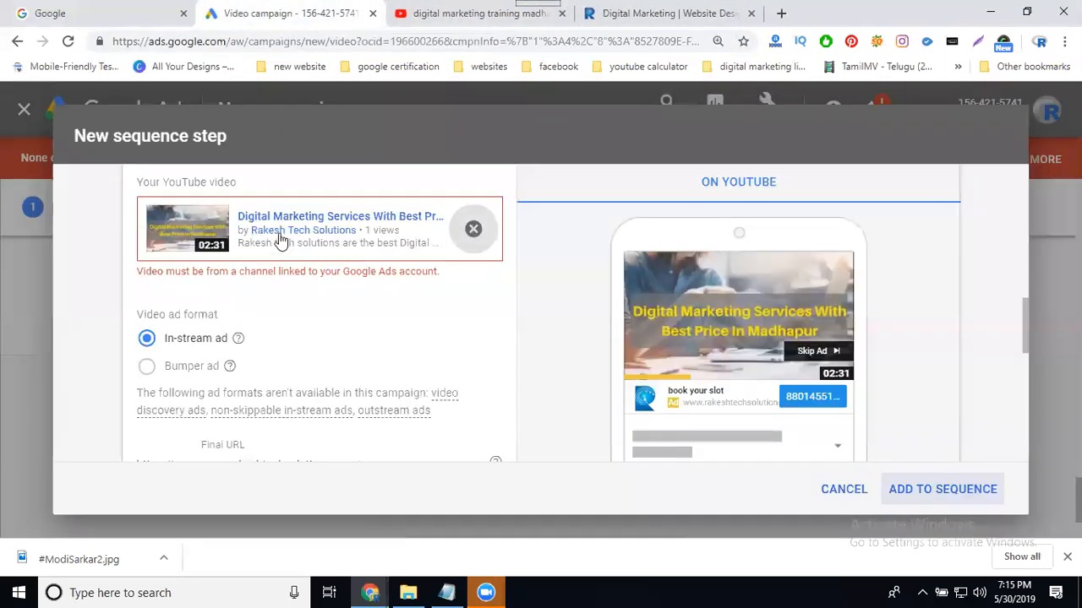
type("https://www.youtube.com/watch?v=R2B6-nCUbel")
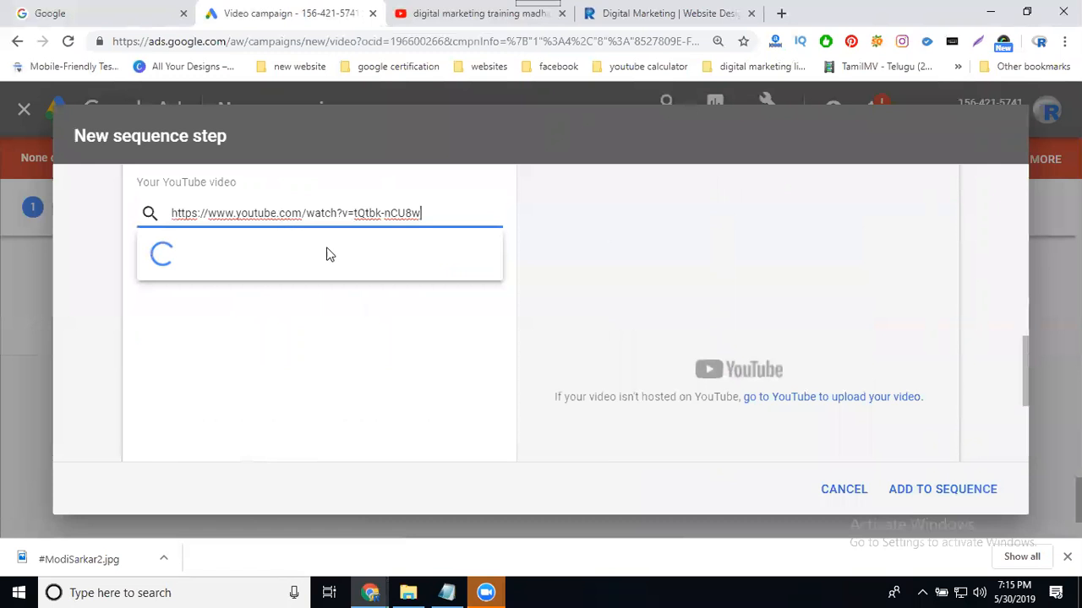
scroll(317, 324, "down", 4)
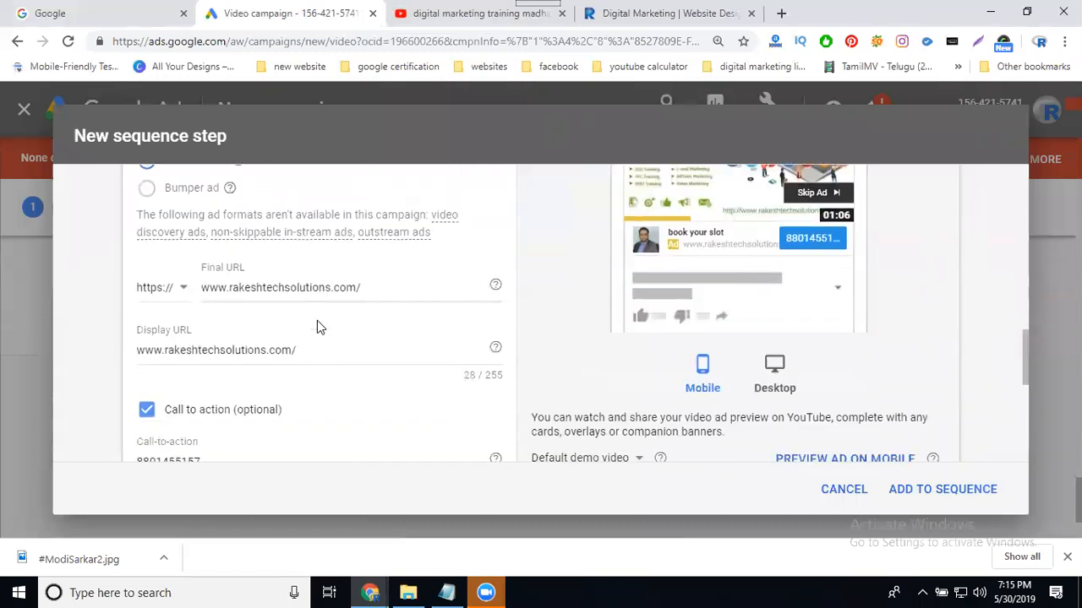
scroll(316, 326, "down", 3)
scroll(317, 327, "down", 3)
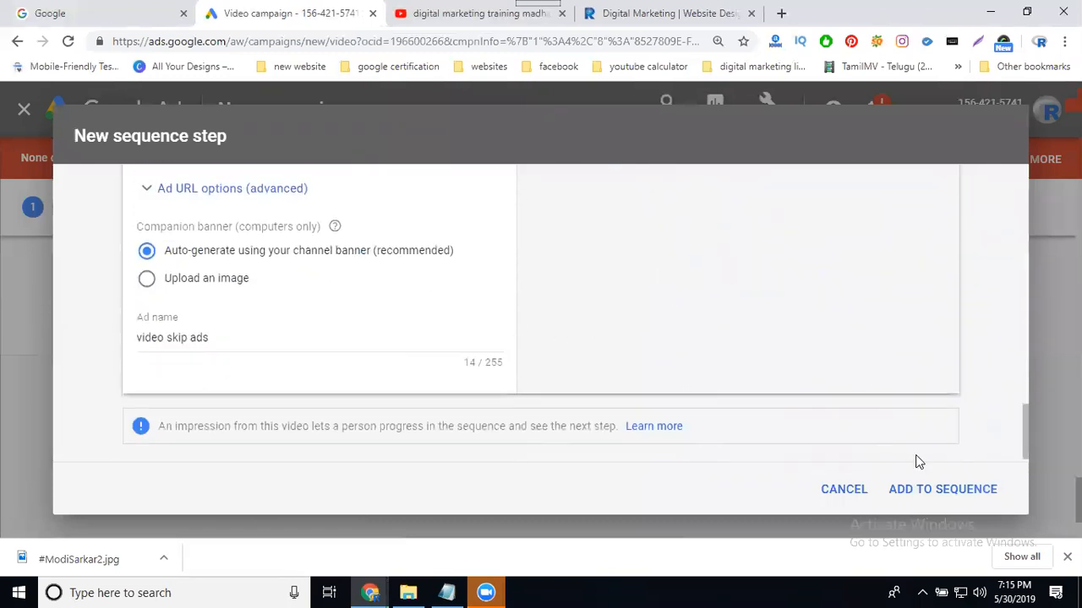
Add the ad step with the training video to the sequence.
left_click(944, 490)
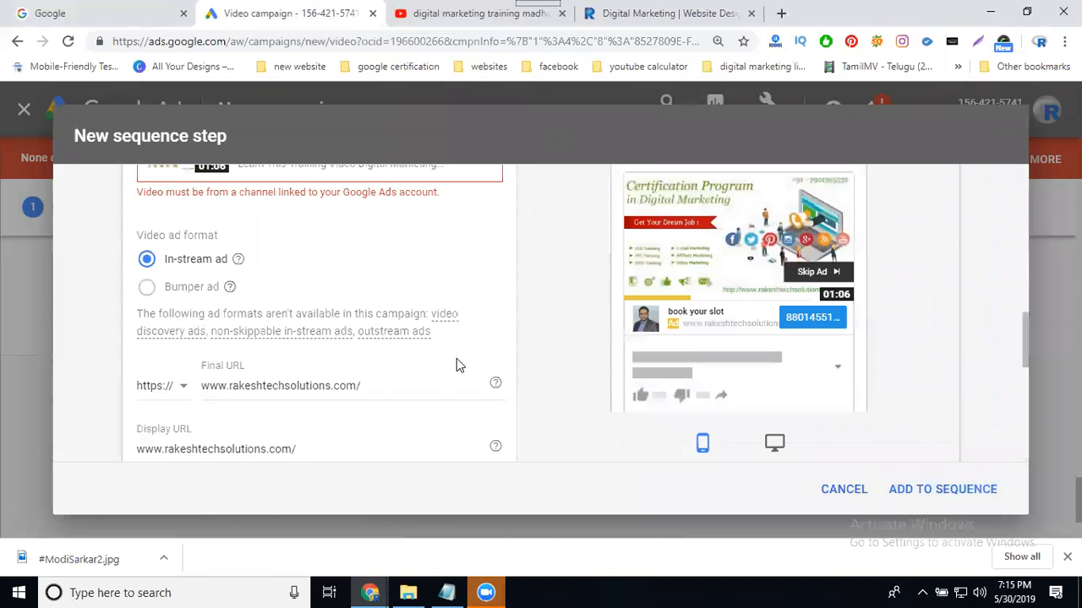
scroll(457, 359, "up", 2)
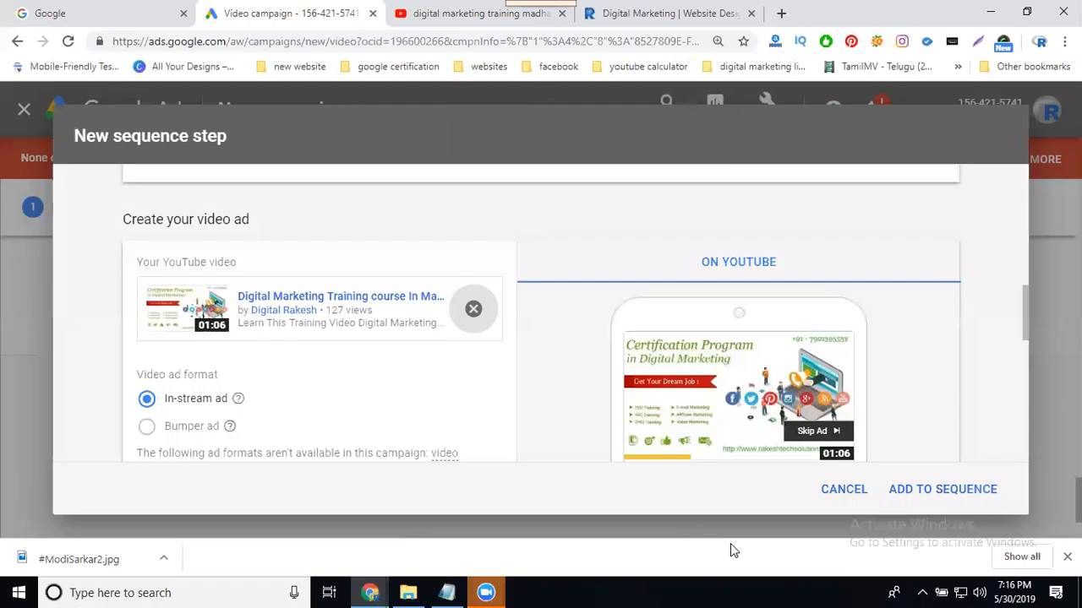
scroll(279, 269, "down", 1)
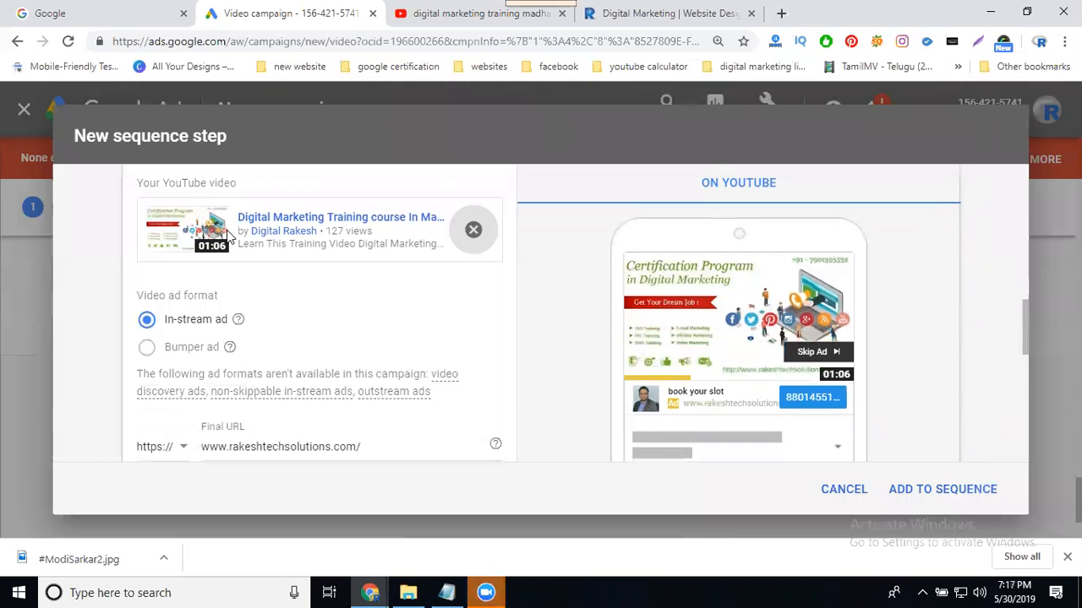
scroll(283, 384, "down", 3)
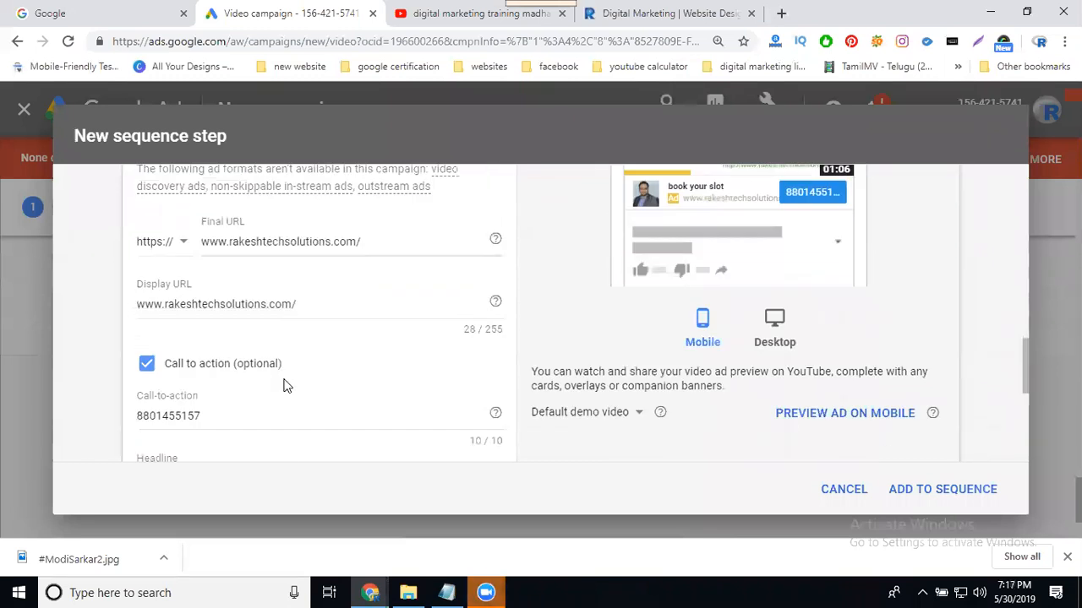
scroll(283, 385, "down", 2)
left_click(921, 497)
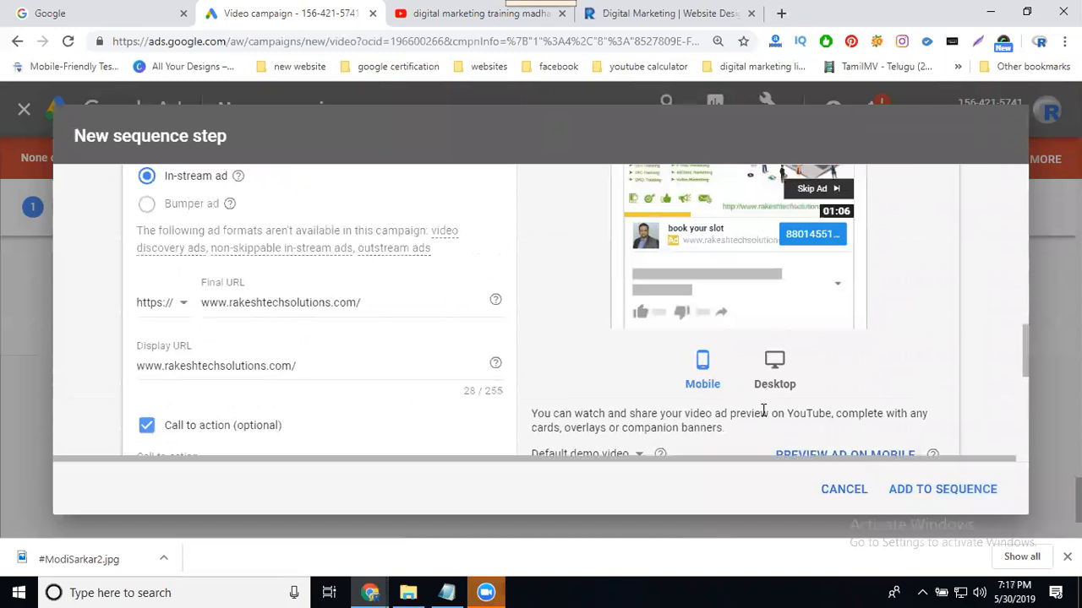
scroll(763, 411, "up", 2)
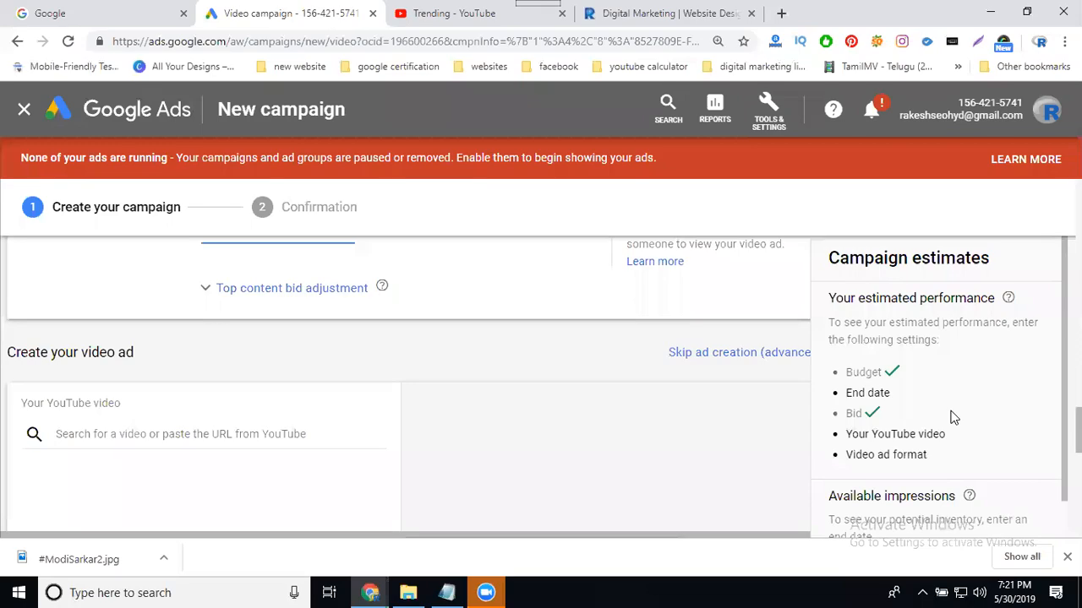
Go back in YouTube to the digital marketing services madhapur search results.
left_click(437, 12)
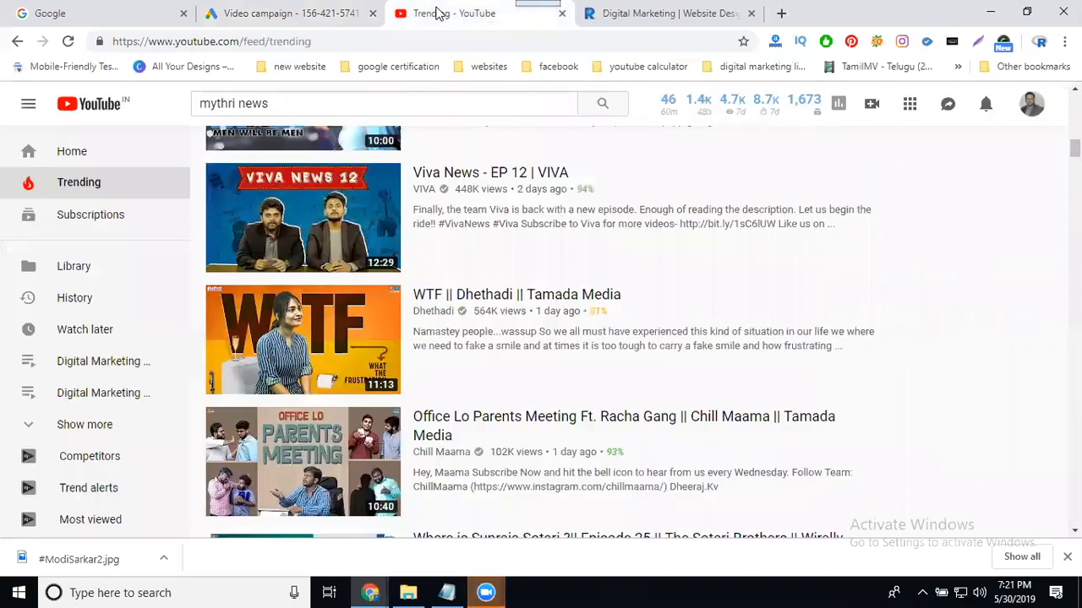
left_click(16, 42)
left_click(17, 42)
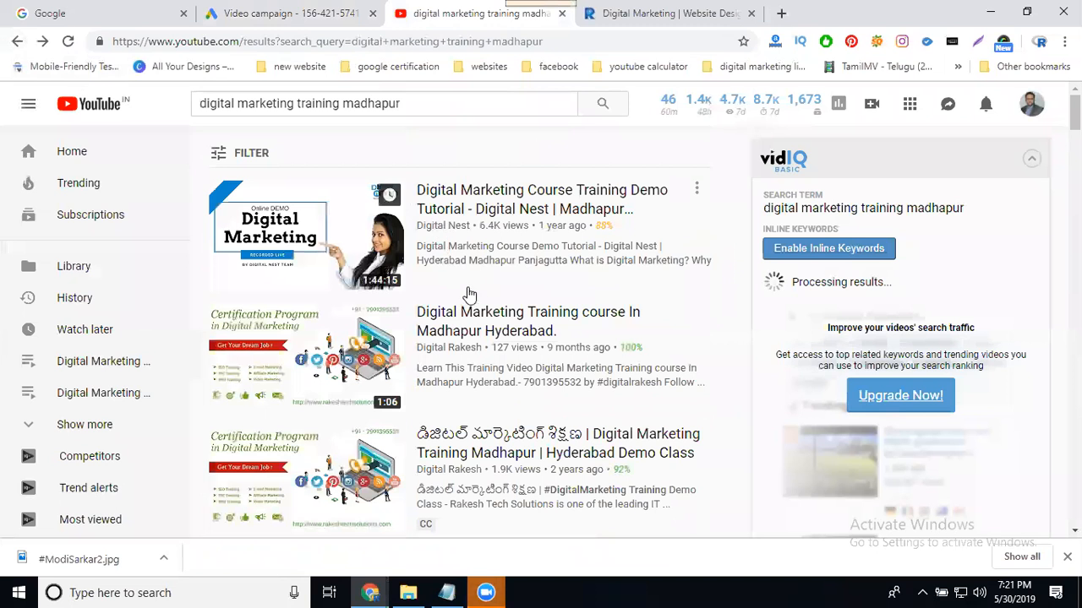
left_click(16, 42)
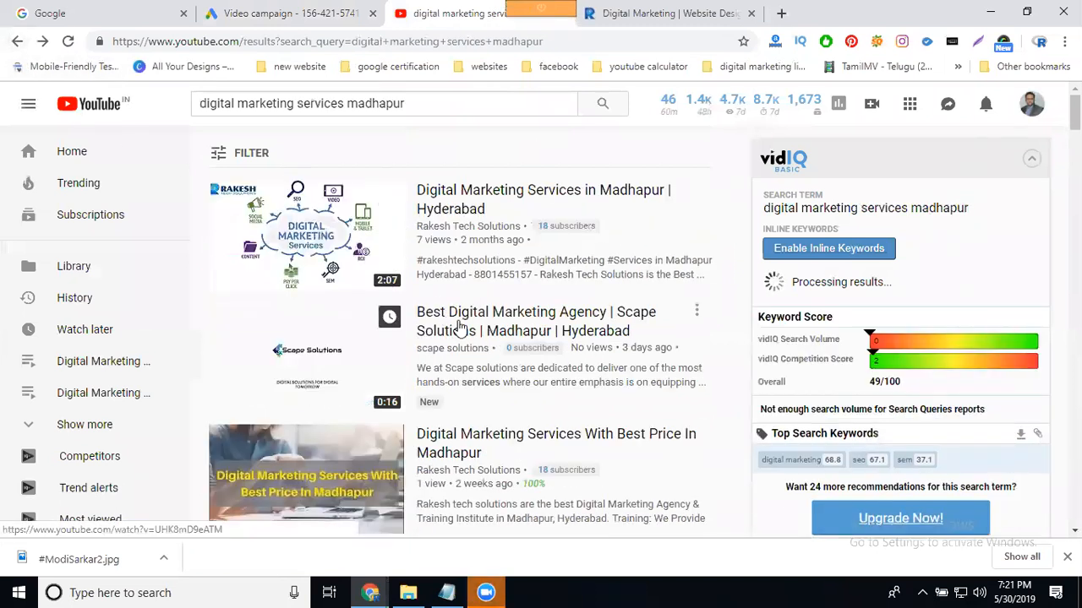
Copy the Digital Marketing Services in Madhapur video's URL and close its tab.
left_click(480, 203, "ctrl")
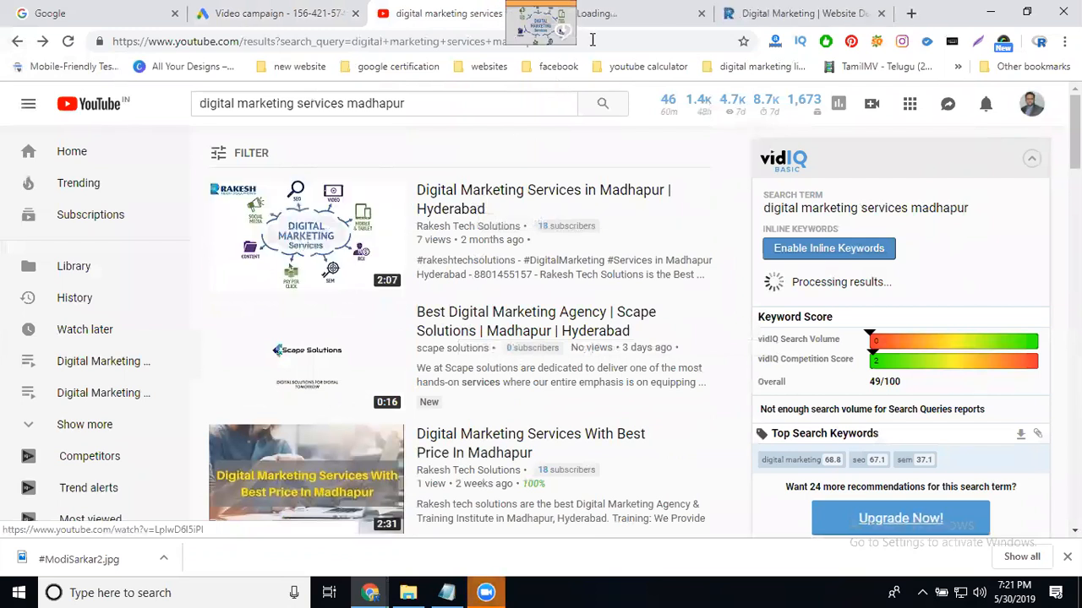
left_click(610, 19)
left_click(410, 38)
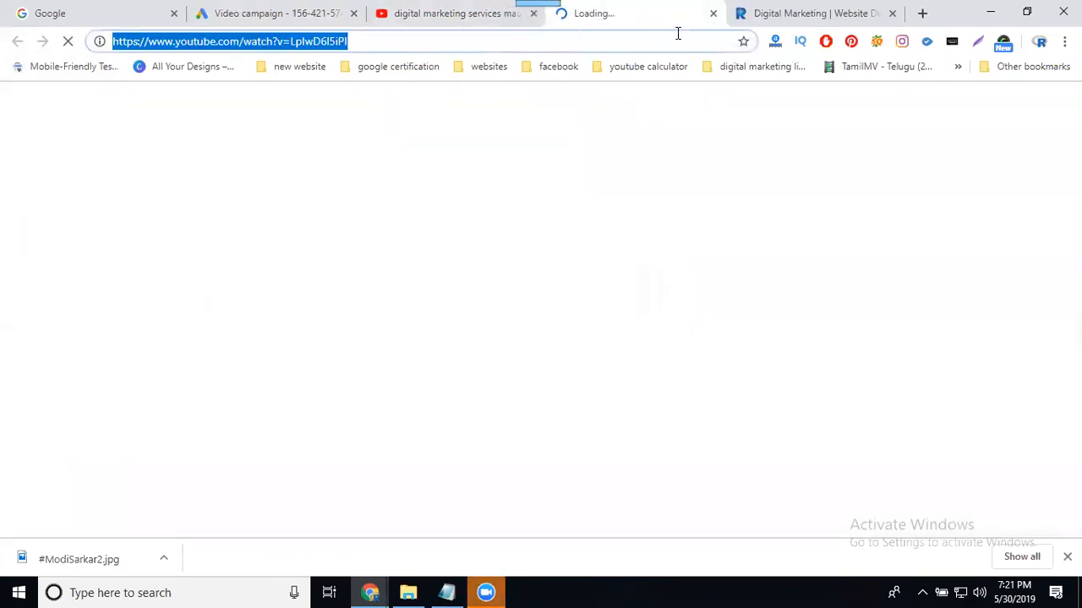
left_click(712, 14)
Paste the 2:07 Digital Marketing Services video link and set the ad format to In-stream ad.
left_click(267, 20)
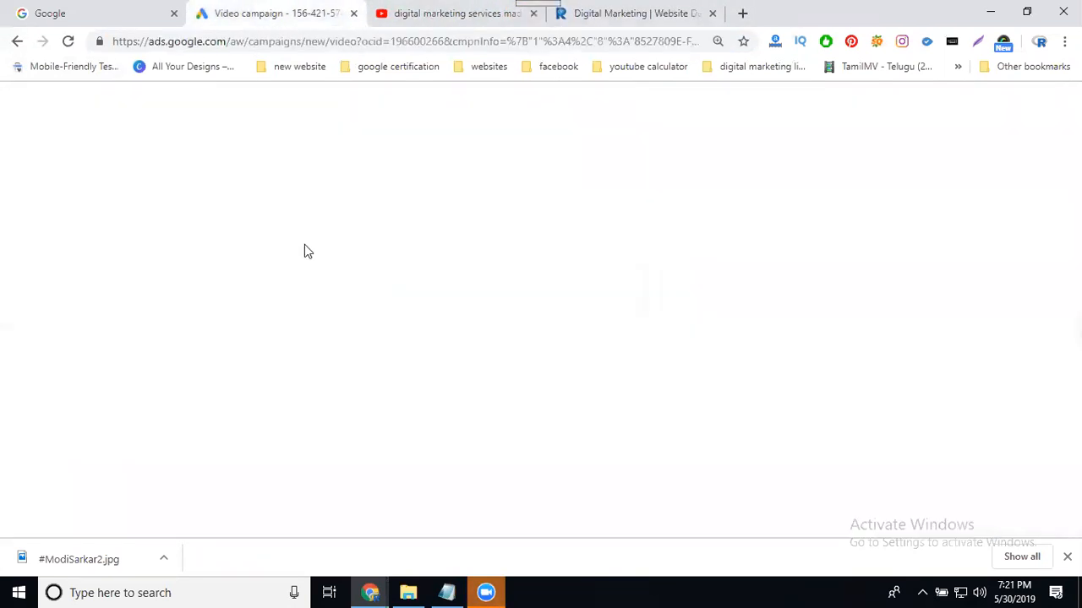
left_click(205, 433)
key("ctrl+v")
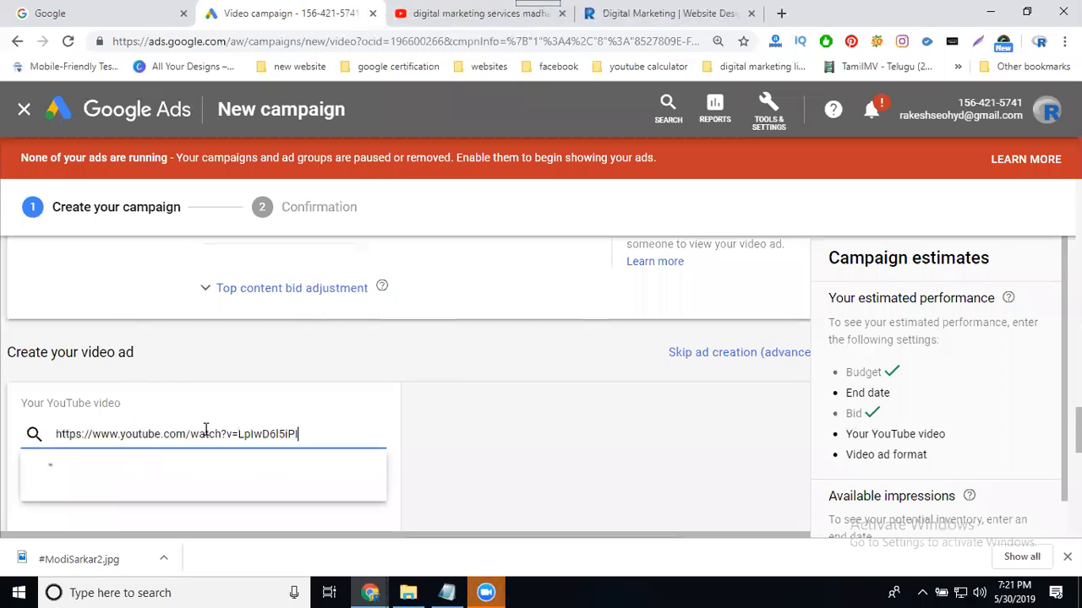
scroll(455, 337, "down", 3)
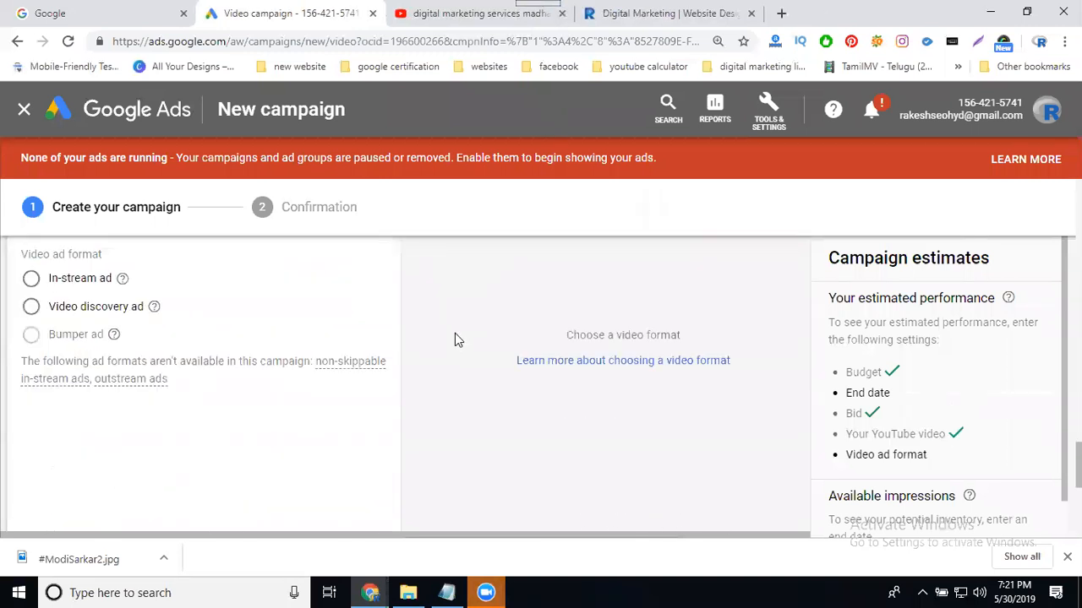
left_click(68, 284)
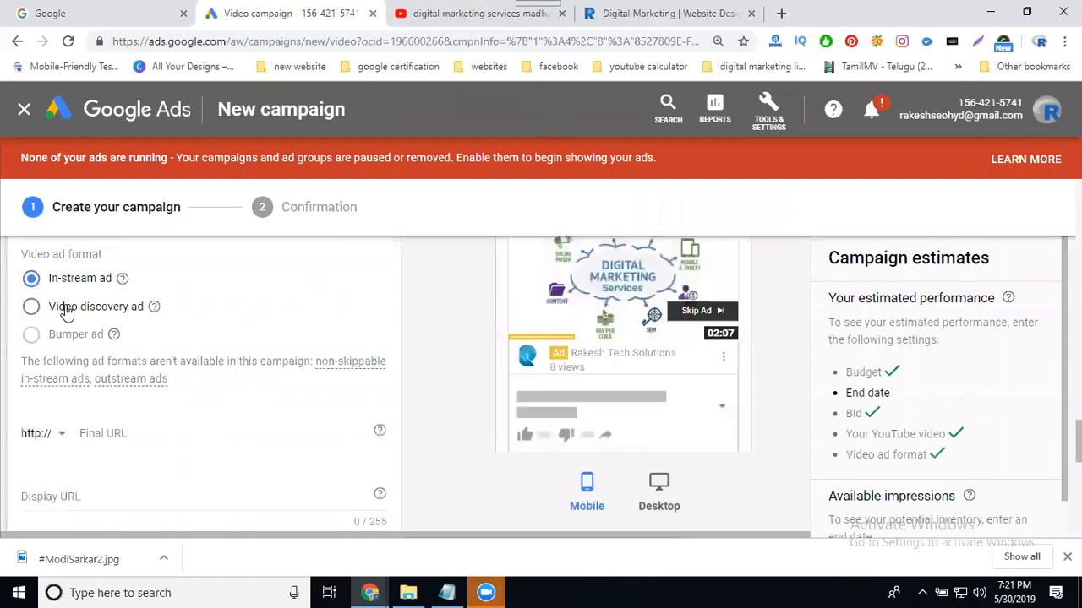
left_click(67, 309)
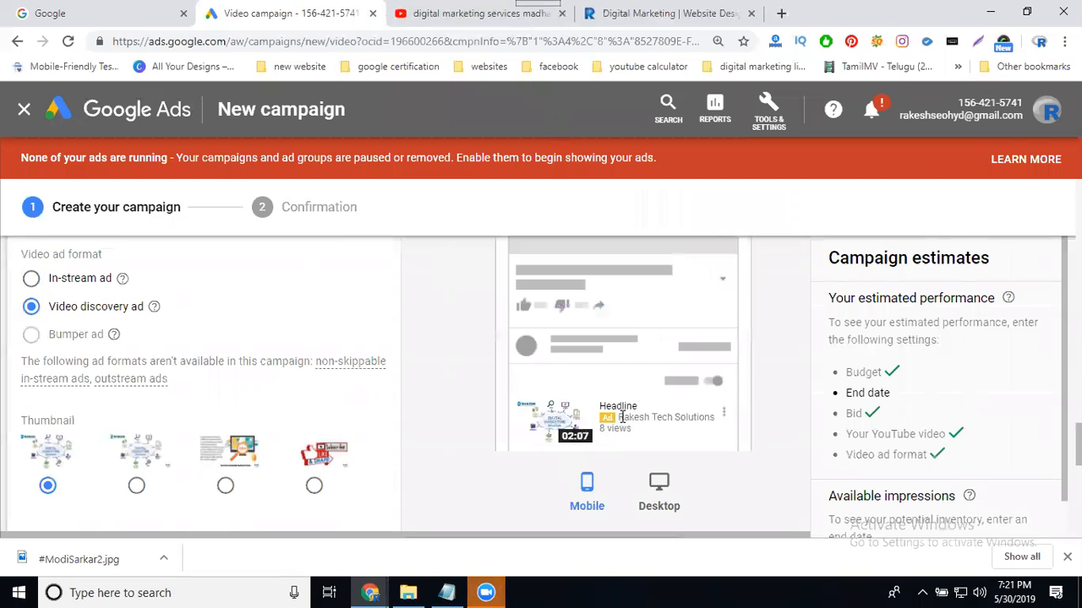
left_click(74, 284)
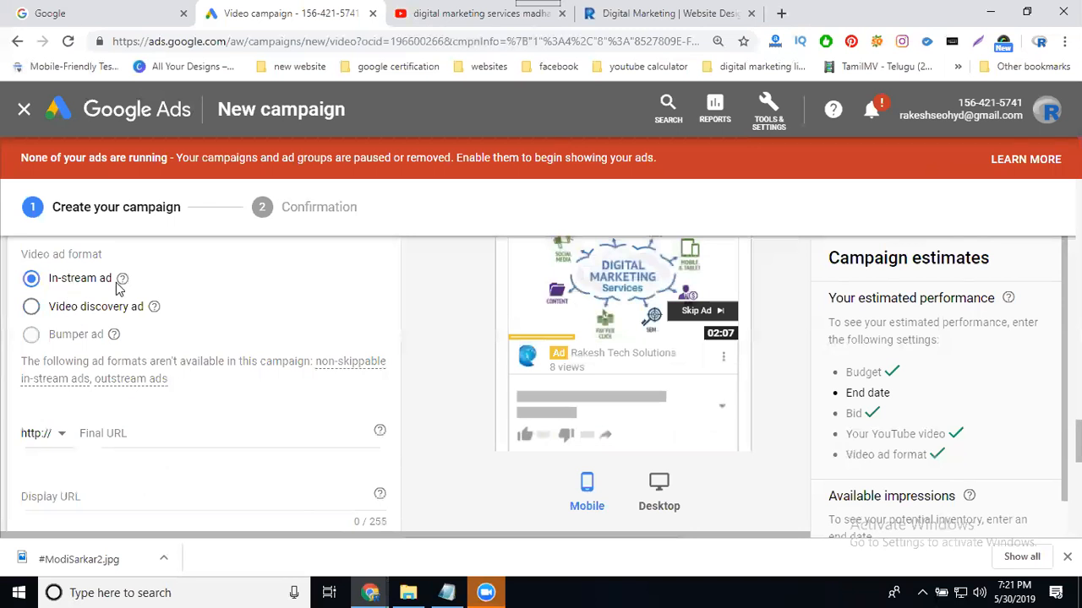
Narrow the YouTube search to just 'digital marketing'.
left_click(432, 17)
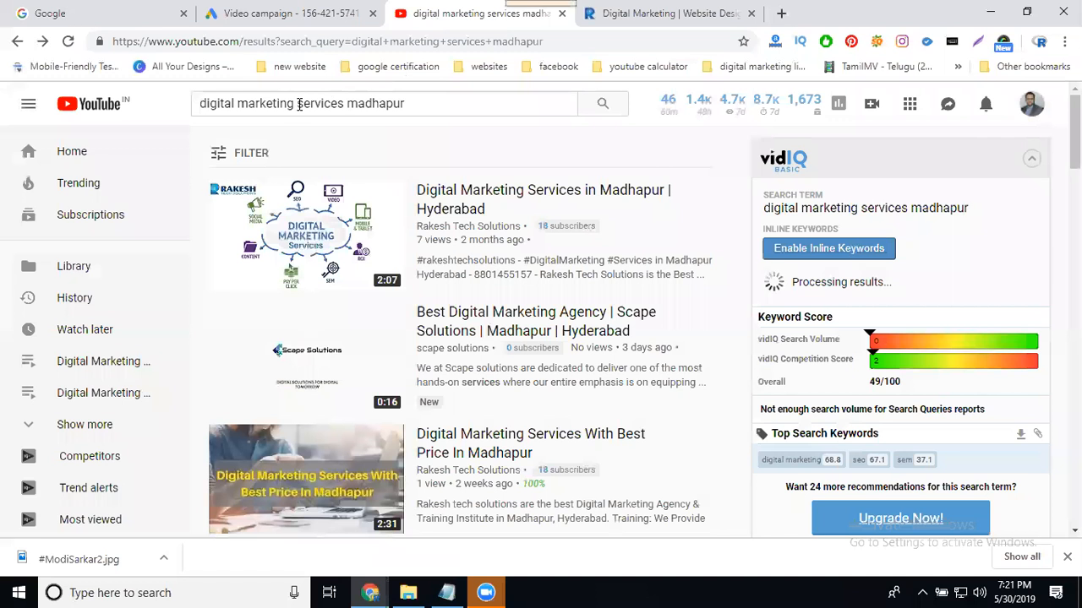
left_click_drag(296, 103, 435, 103)
key("BackSpace")
key("Return")
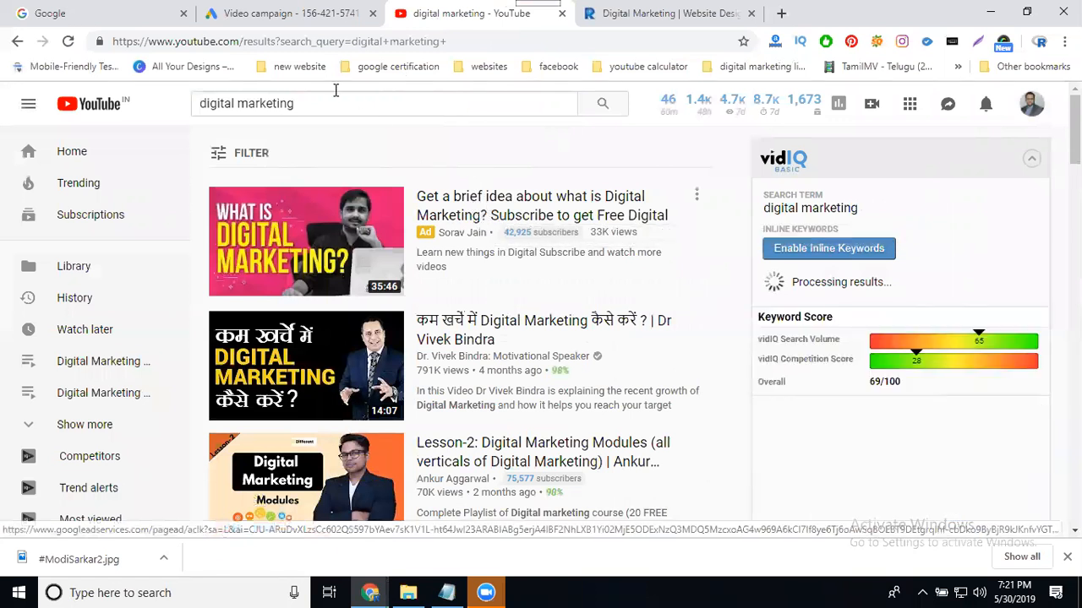
left_click(296, 13)
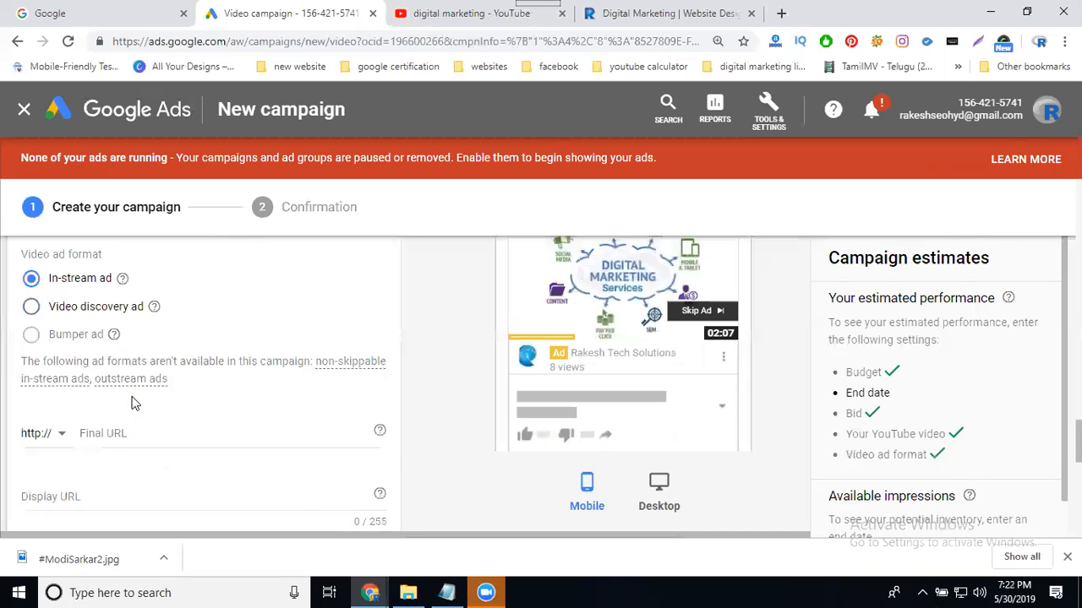
left_click(600, 14)
left_click(338, 43)
key("ctrl+c")
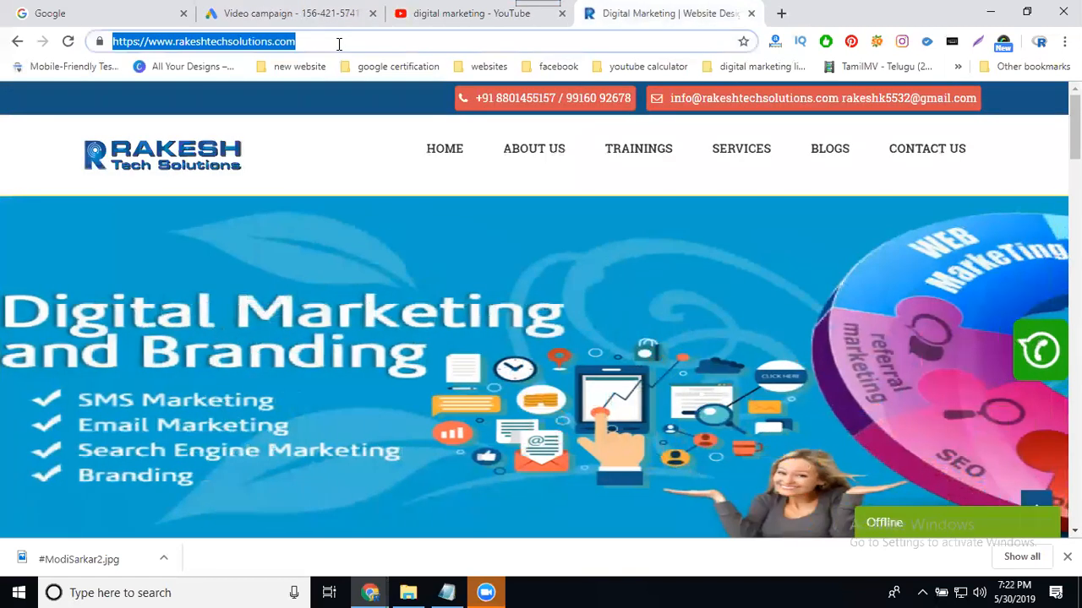
left_click(284, 15)
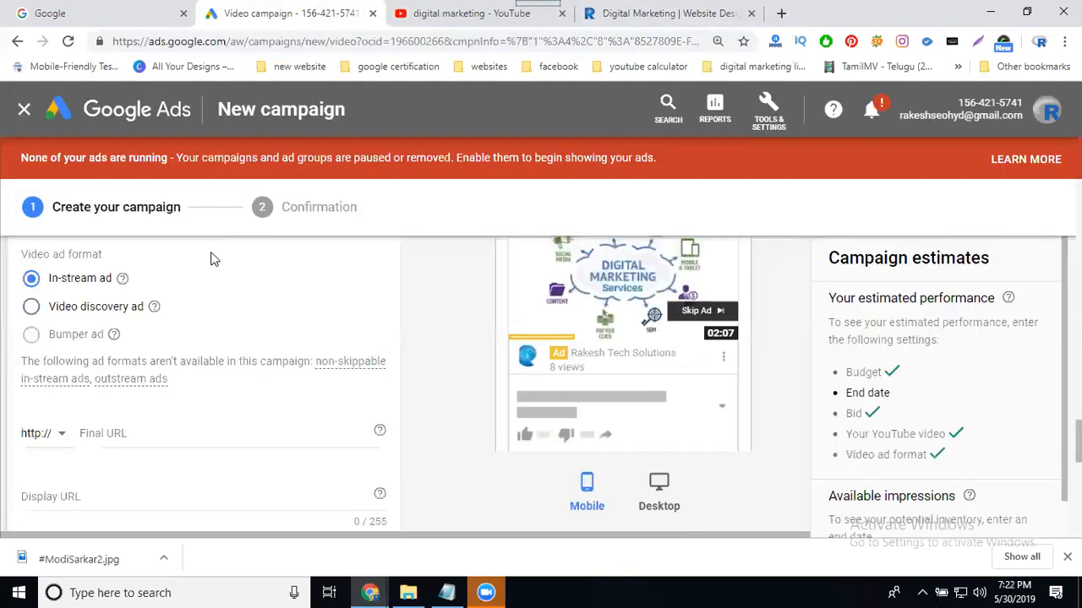
left_click(145, 433)
key("ctrl+v")
Turn on the call to action and enter the contact phone number as its text.
scroll(152, 407, "down", 2)
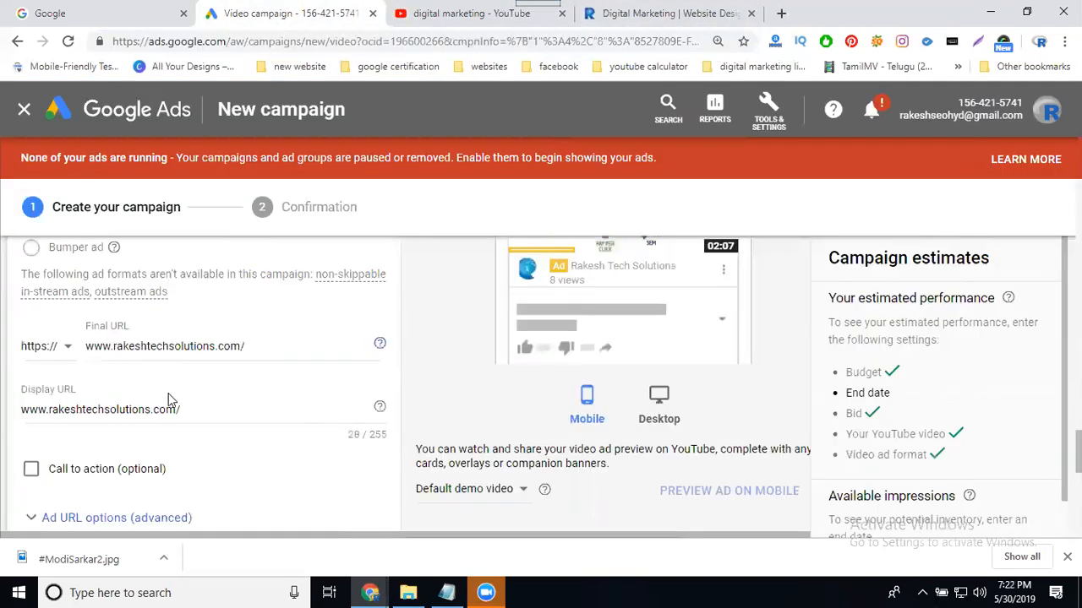
left_click(34, 385)
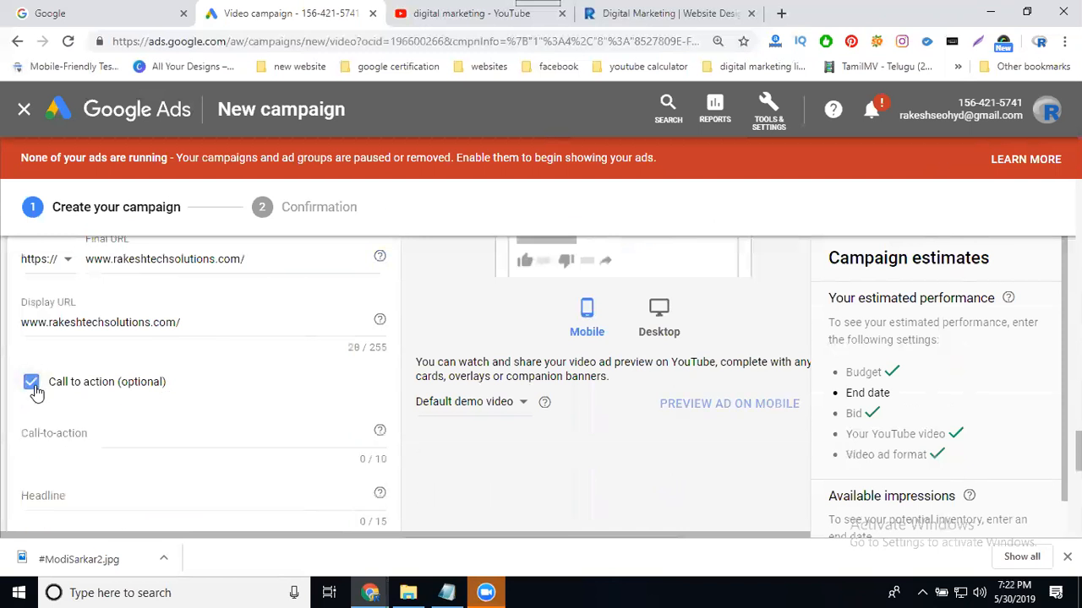
left_click(73, 436)
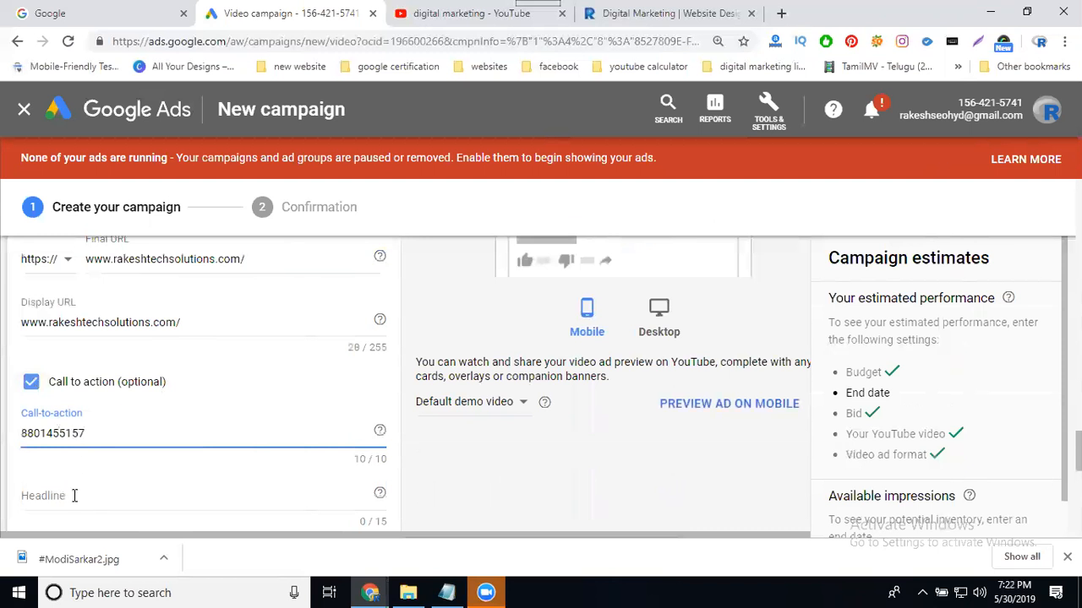
Set the ad headline to 'Book your Slot'.
left_click(69, 497)
type("Book you")
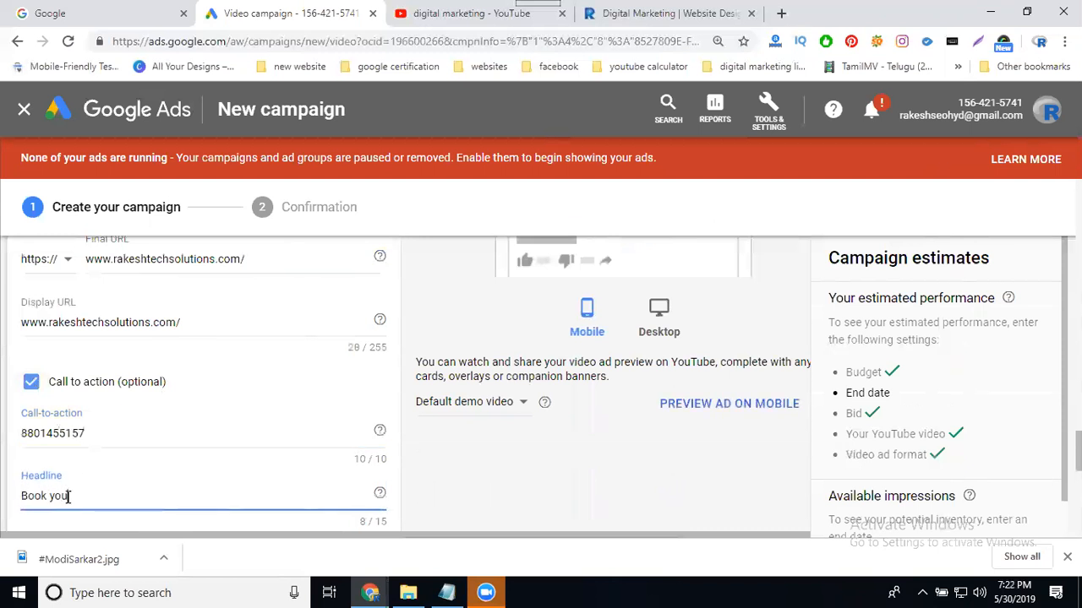
type("r slot")
left_click(80, 493)
key("BackSpace")
type("Slot")
Name the ad 'video skip ads'.
scroll(215, 411, "down", 3)
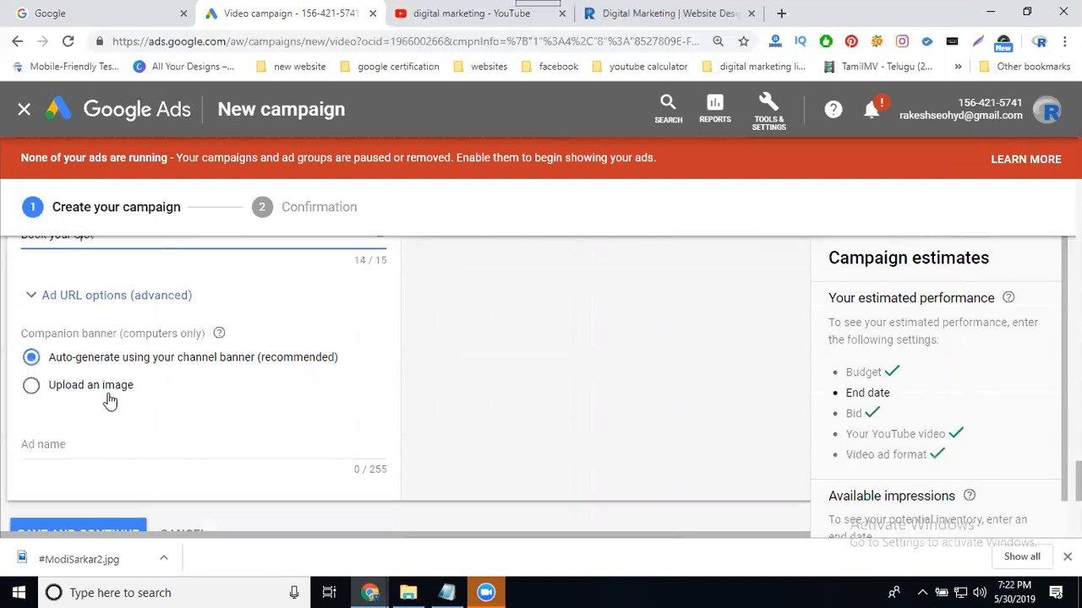
left_click(73, 448)
type("Video skippads")
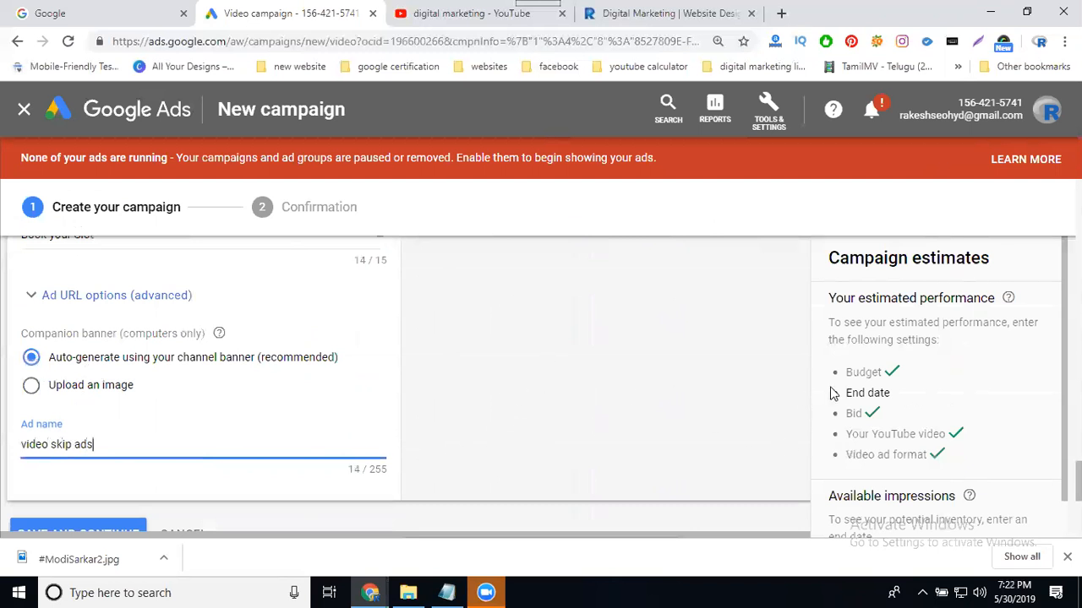
left_click(858, 393)
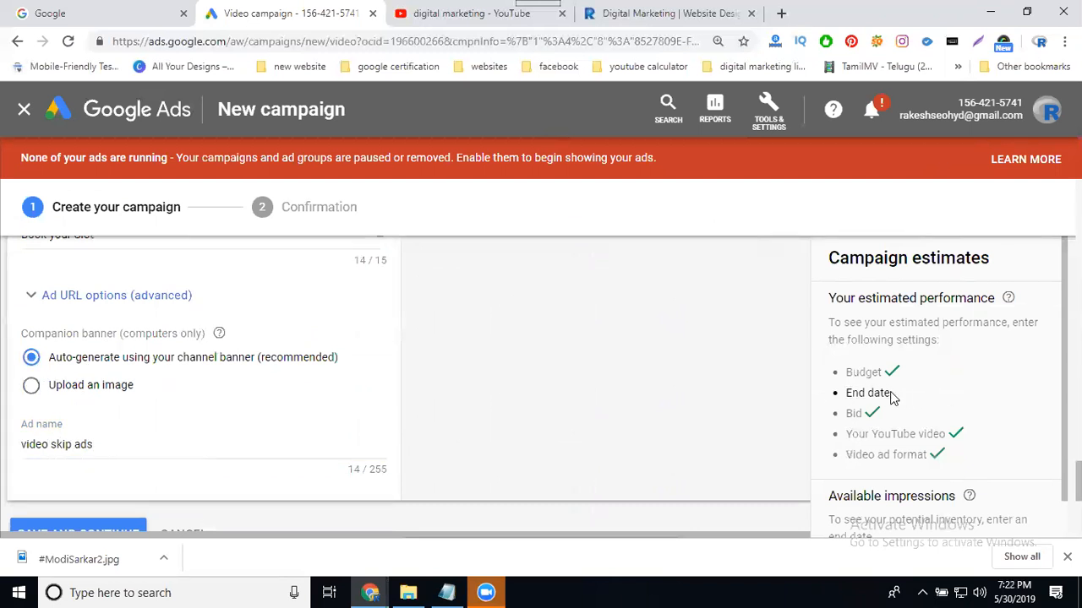
Pick 31 May 2019 as the End date under Start and end dates.
scroll(254, 369, "up", 15)
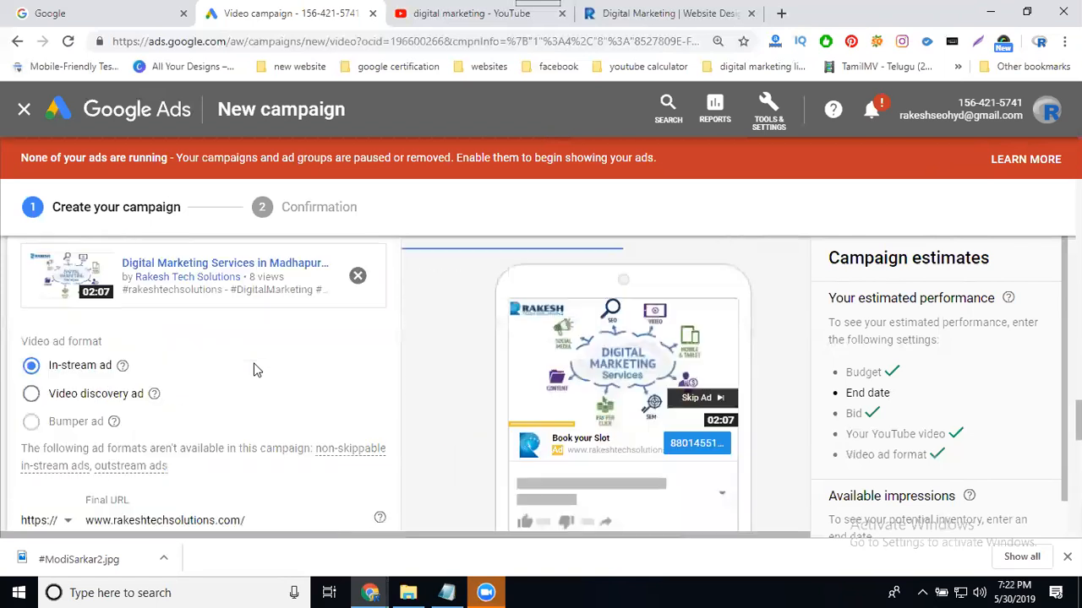
scroll(254, 371, "up", 12)
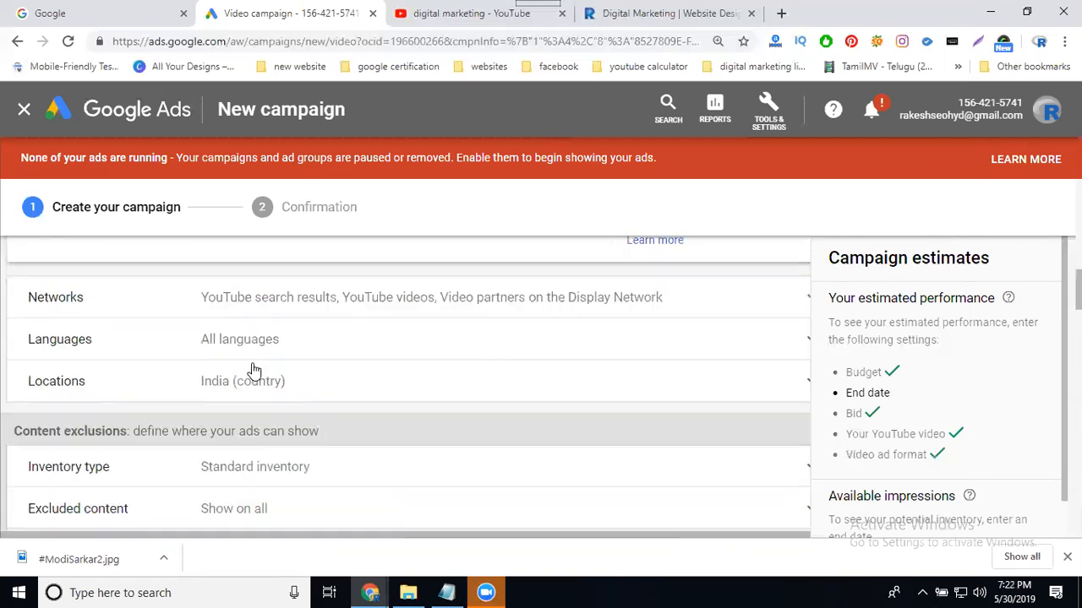
scroll(254, 372, "up", 4)
scroll(254, 380, "up", 3)
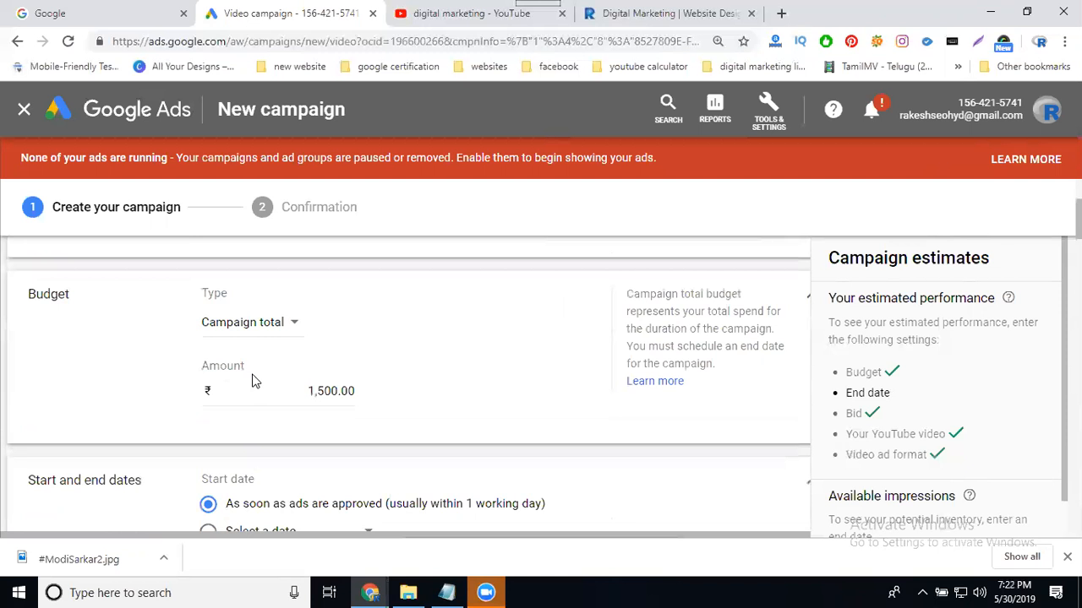
scroll(240, 330, "down", 2)
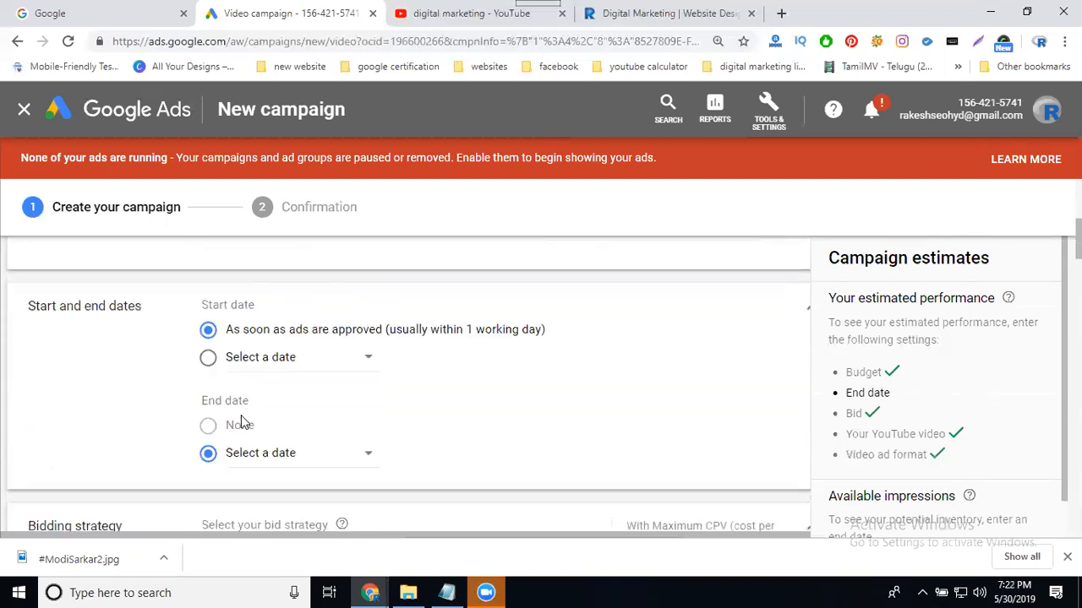
left_click(250, 461)
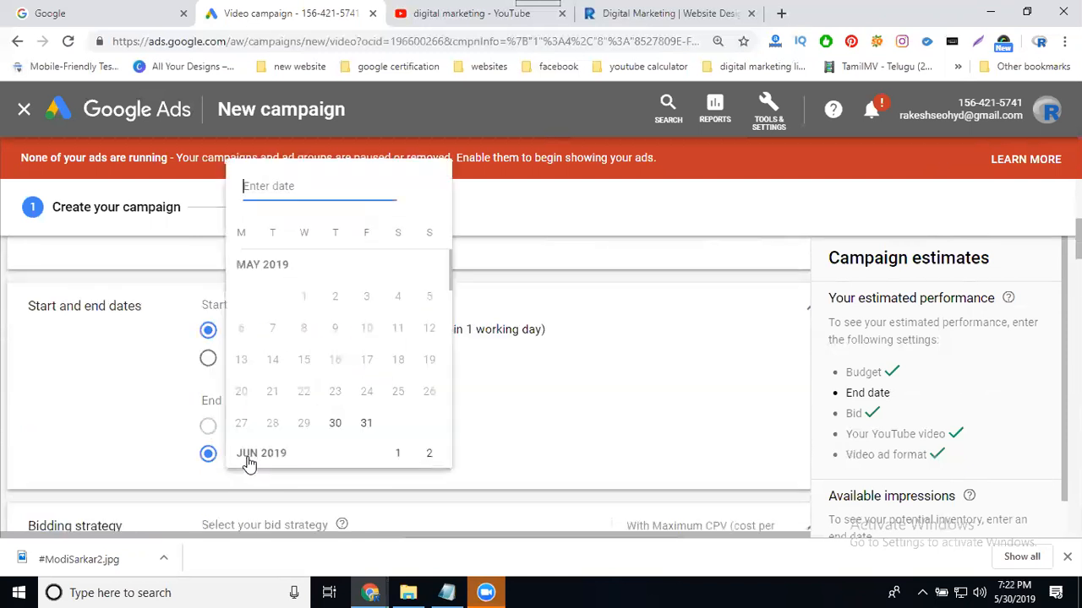
left_click(365, 423)
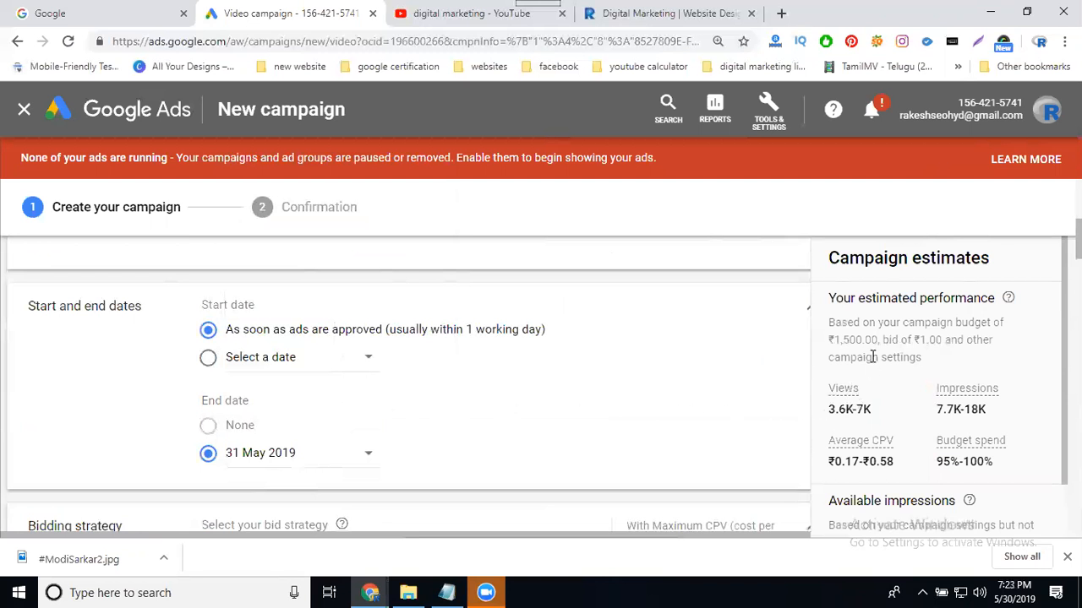
scroll(873, 357, "down", 1)
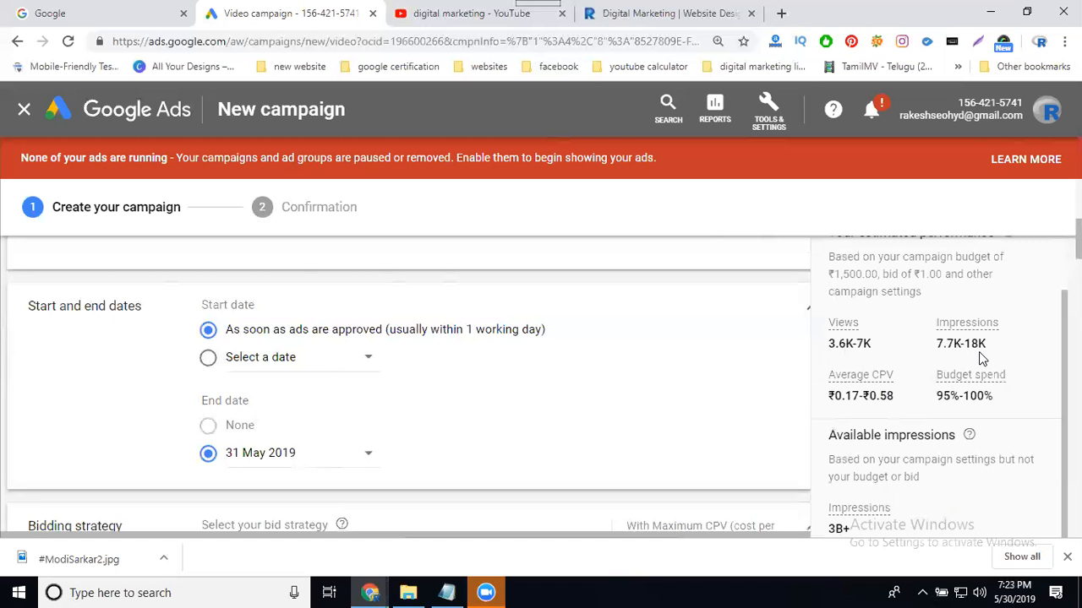
Preview the ad on Google Video Partners in desktop and mobile layouts, then save and continue.
scroll(480, 379, "down", 10)
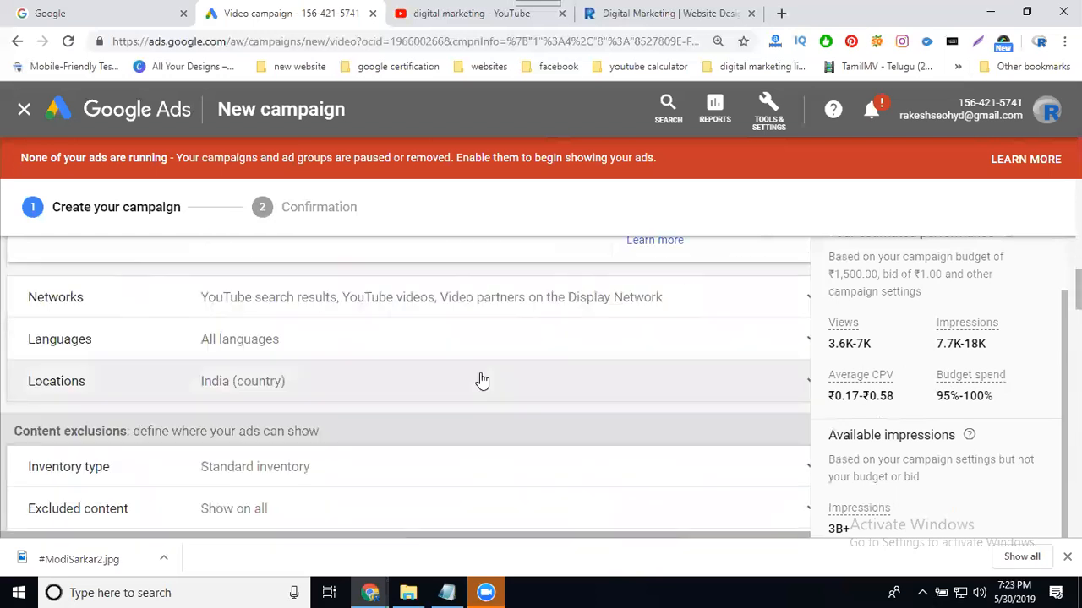
scroll(482, 385, "down", 15)
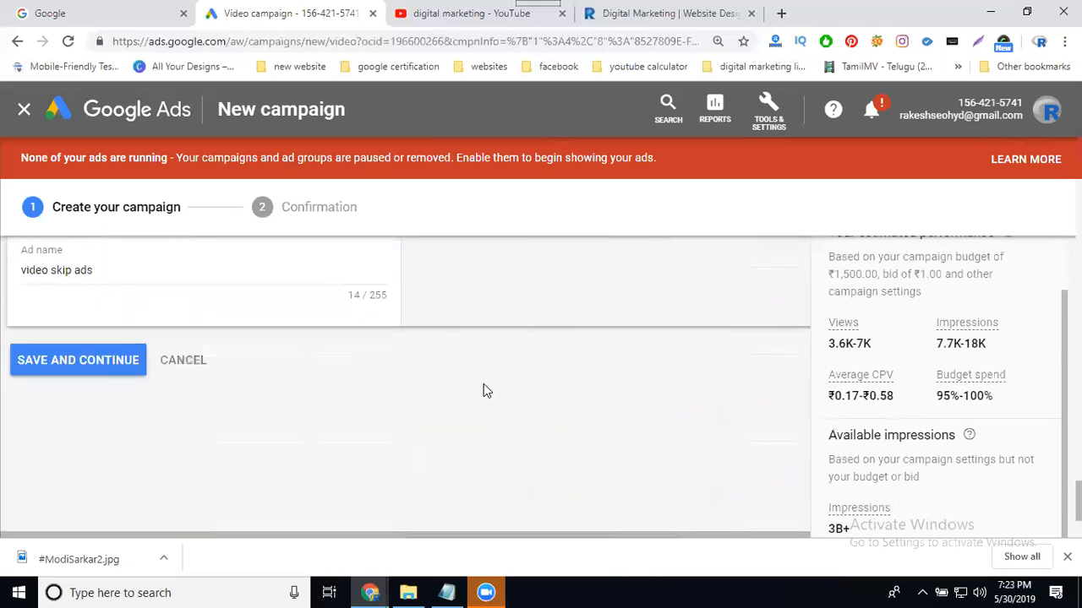
scroll(484, 402, "up", 8)
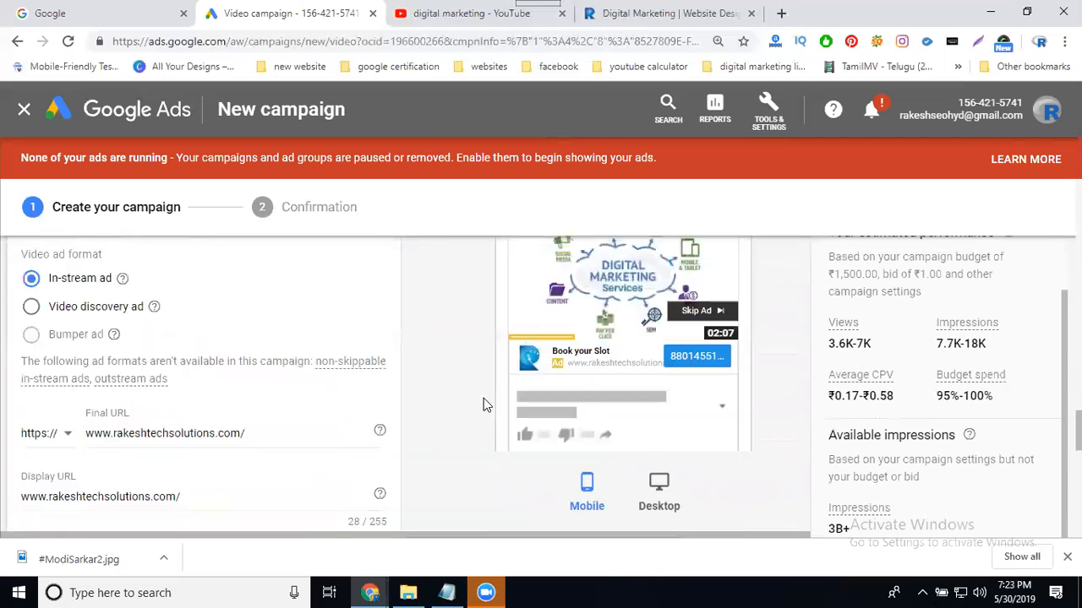
scroll(541, 378, "up", 2)
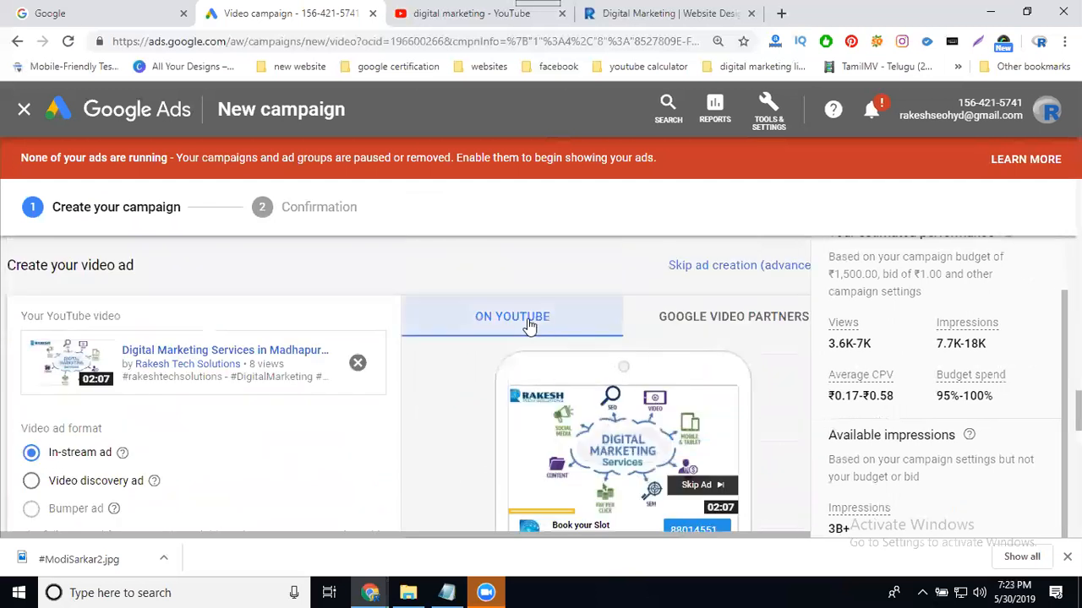
left_click(717, 323)
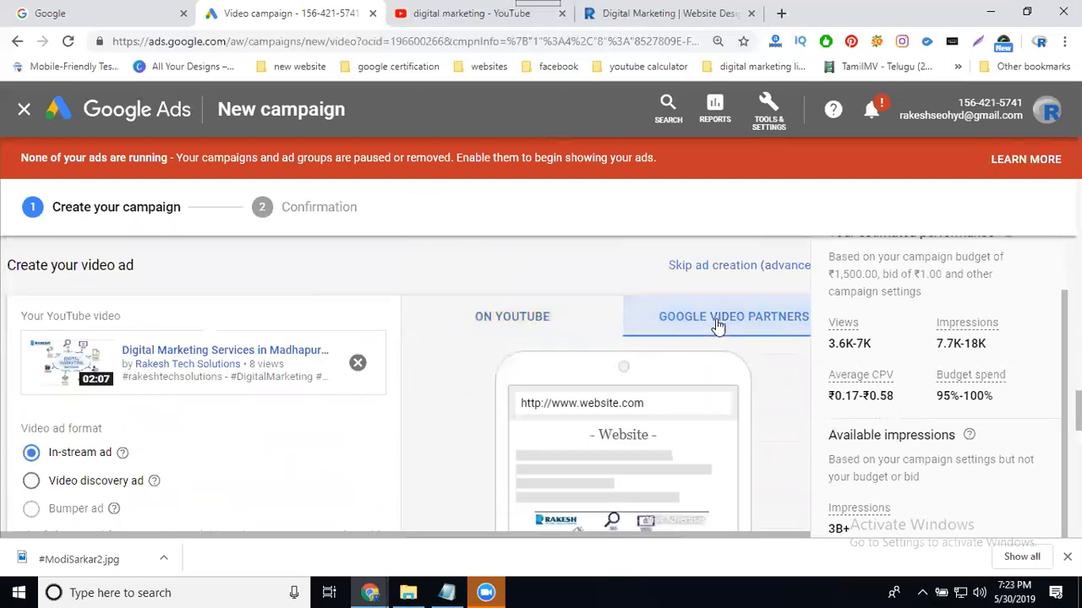
scroll(716, 323, "down", 3)
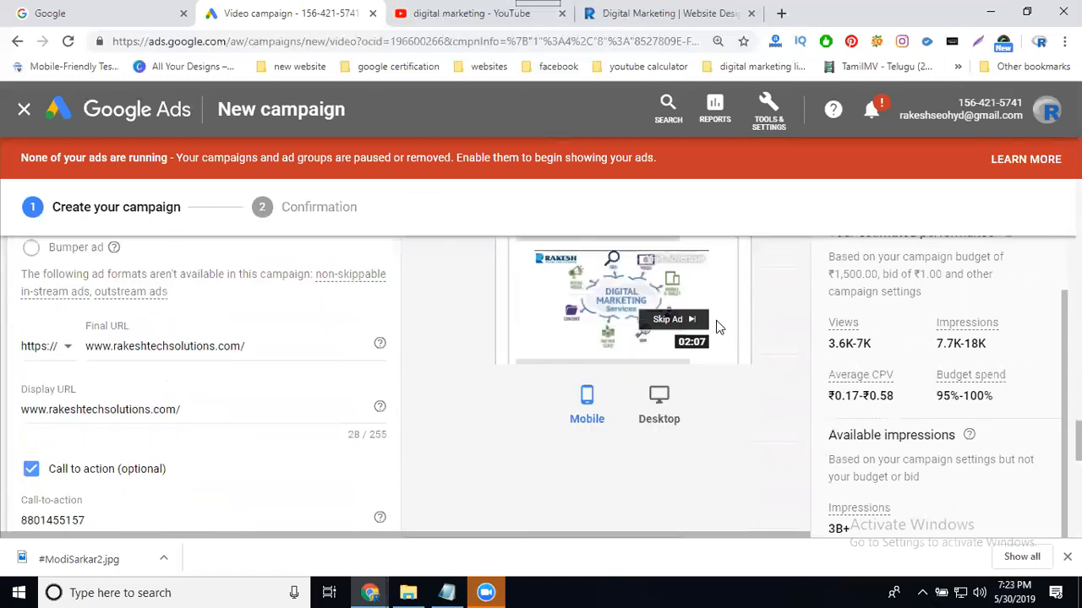
left_click(658, 398)
left_click(588, 404)
scroll(442, 459, "down", 6)
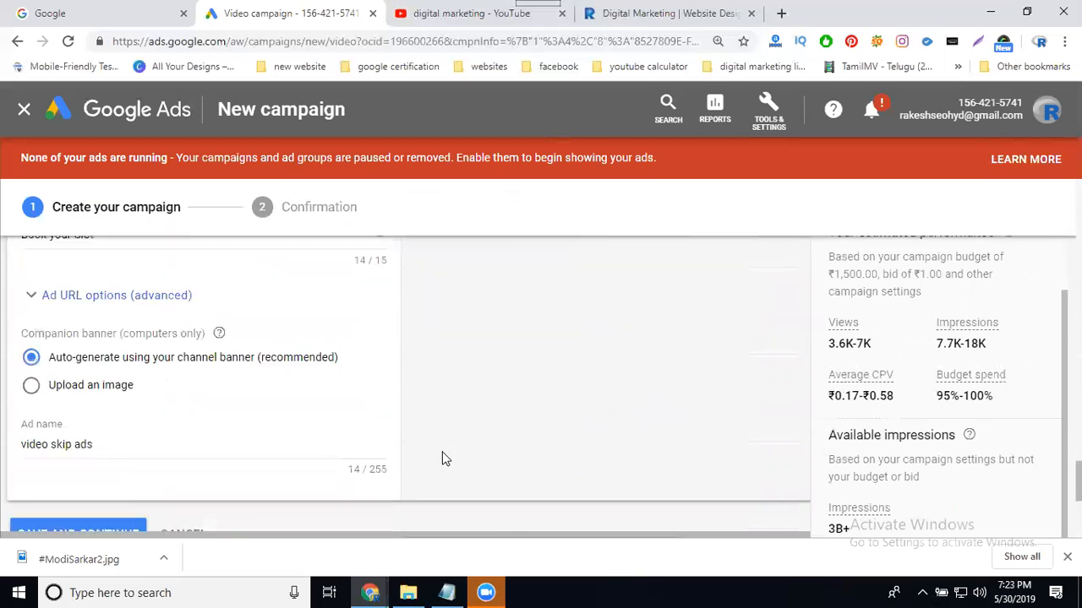
left_click(108, 370)
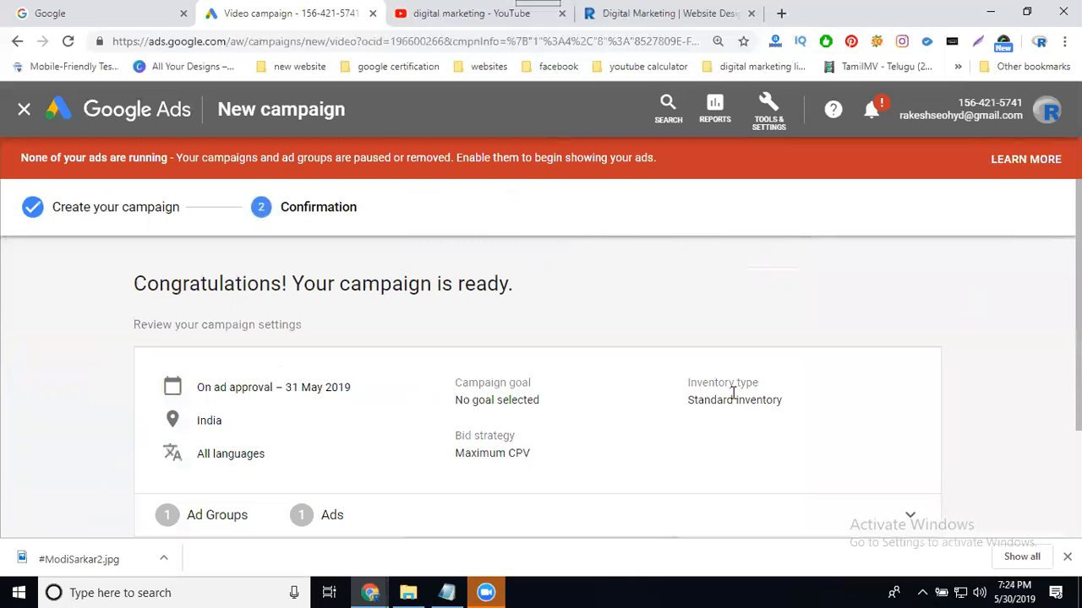
Continue from the confirmation page to the new video skip ads campaign.
scroll(734, 395, "down", 2)
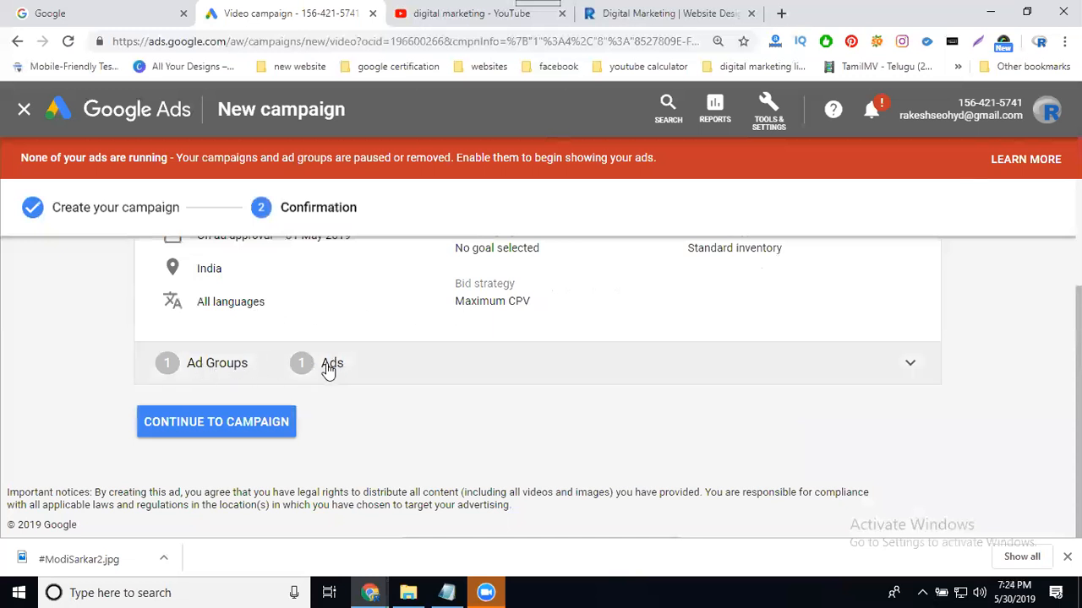
left_click(234, 426)
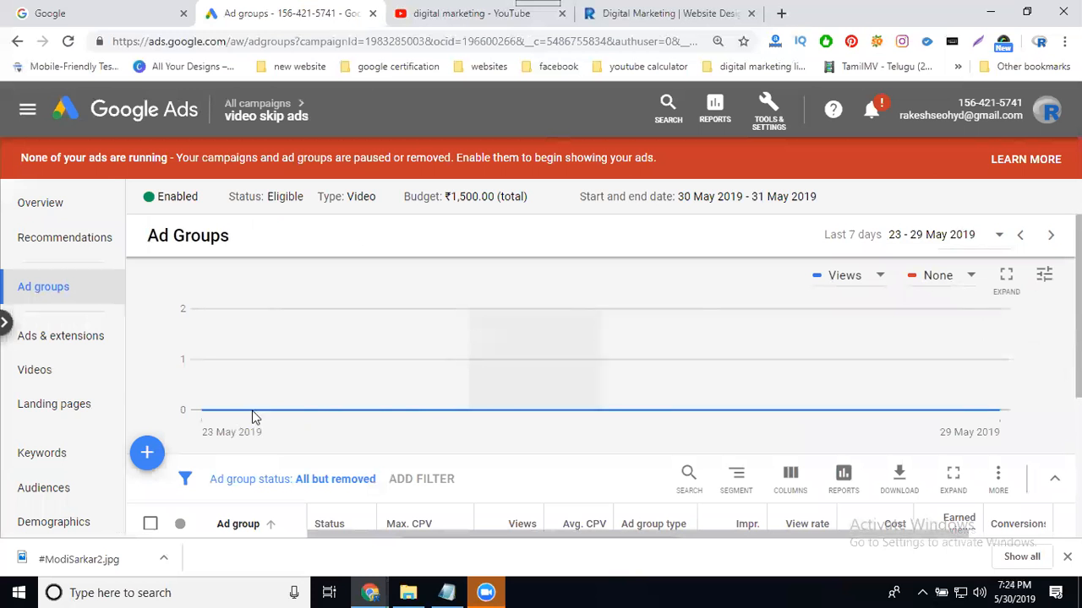
Leave the video skip ads ad groups page for the All campaigns list.
scroll(345, 376, "down", 3)
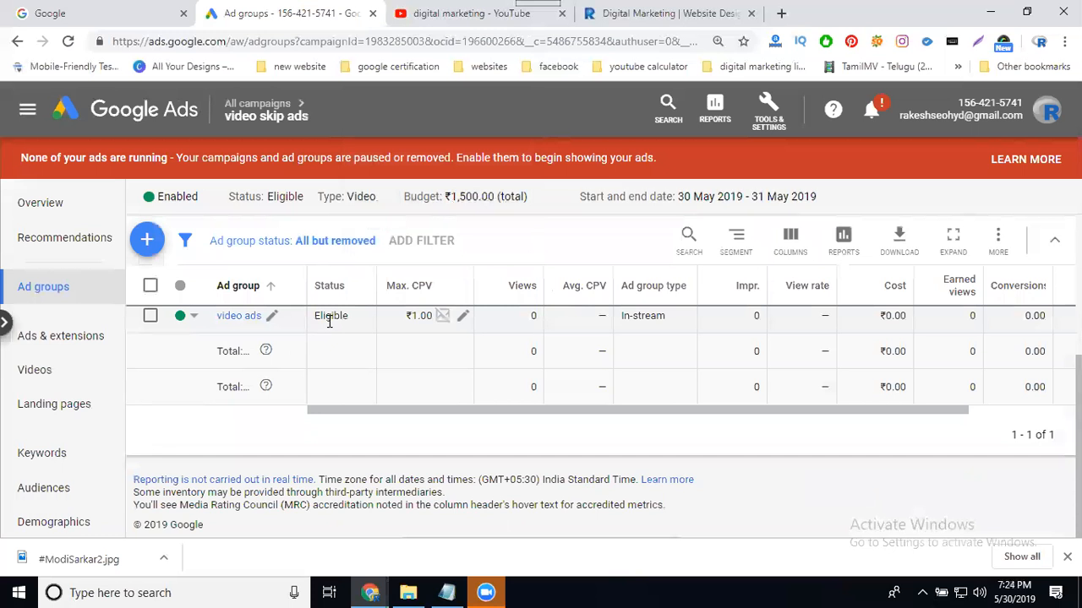
mouse_move(254, 114)
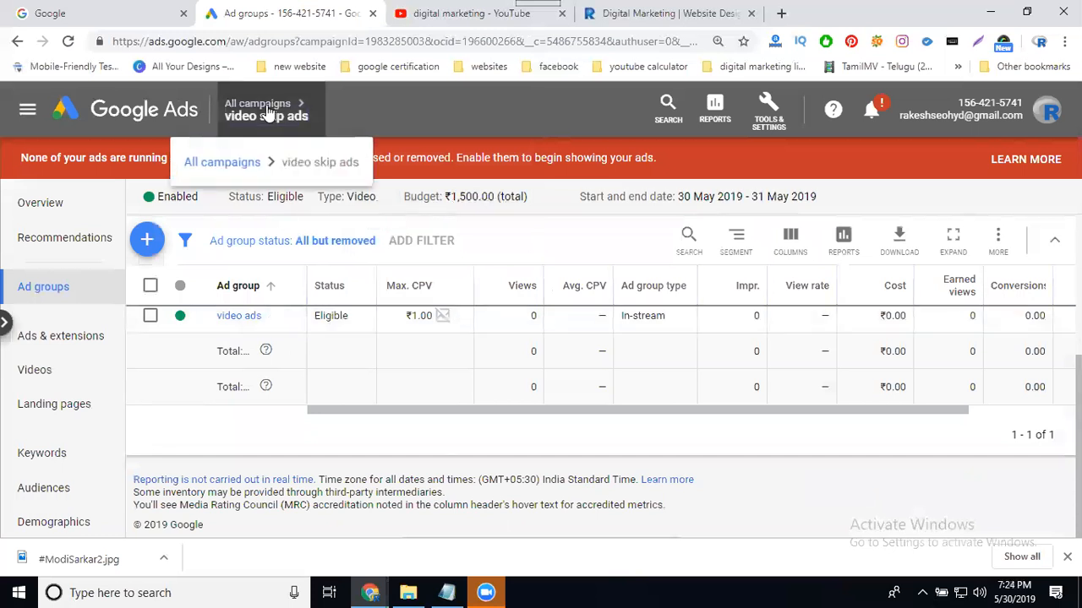
left_click(229, 161)
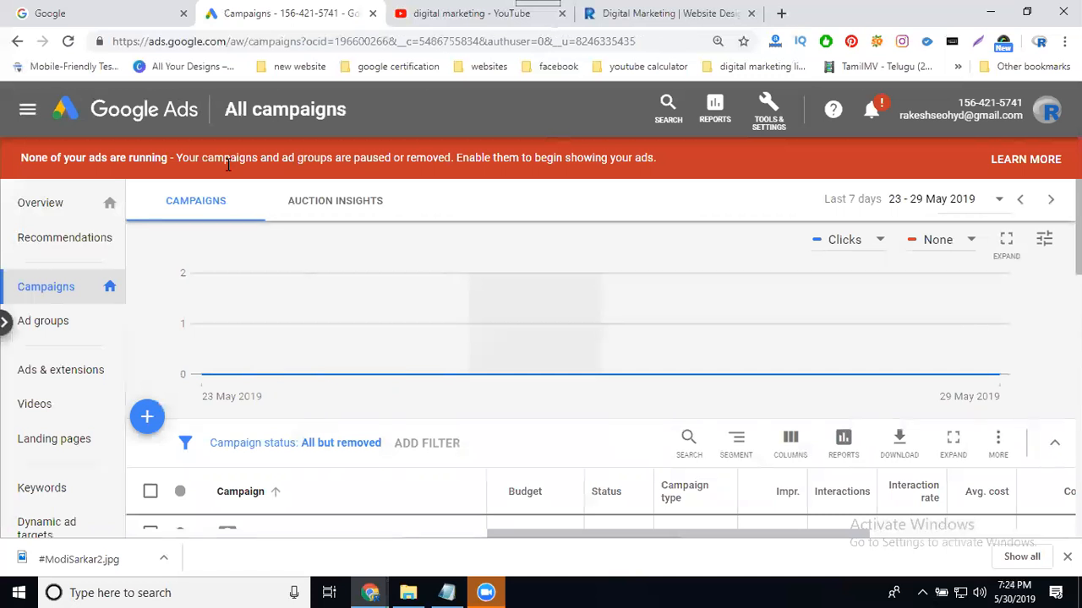
Select the video skip ads campaign's checkbox and view its Edit actions.
scroll(437, 259, "down", 6)
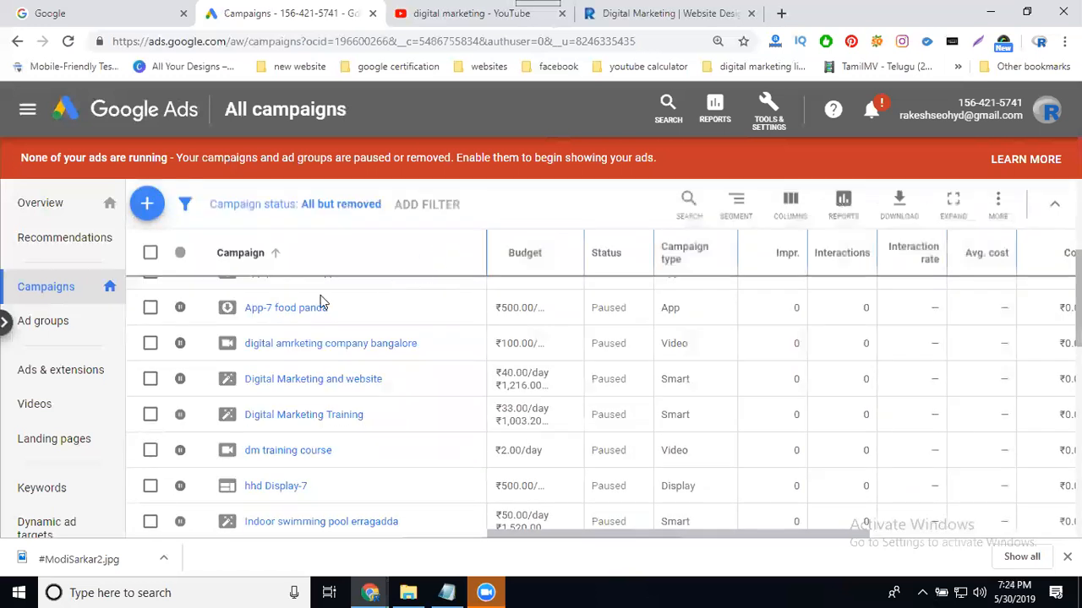
scroll(221, 347, "down", 4)
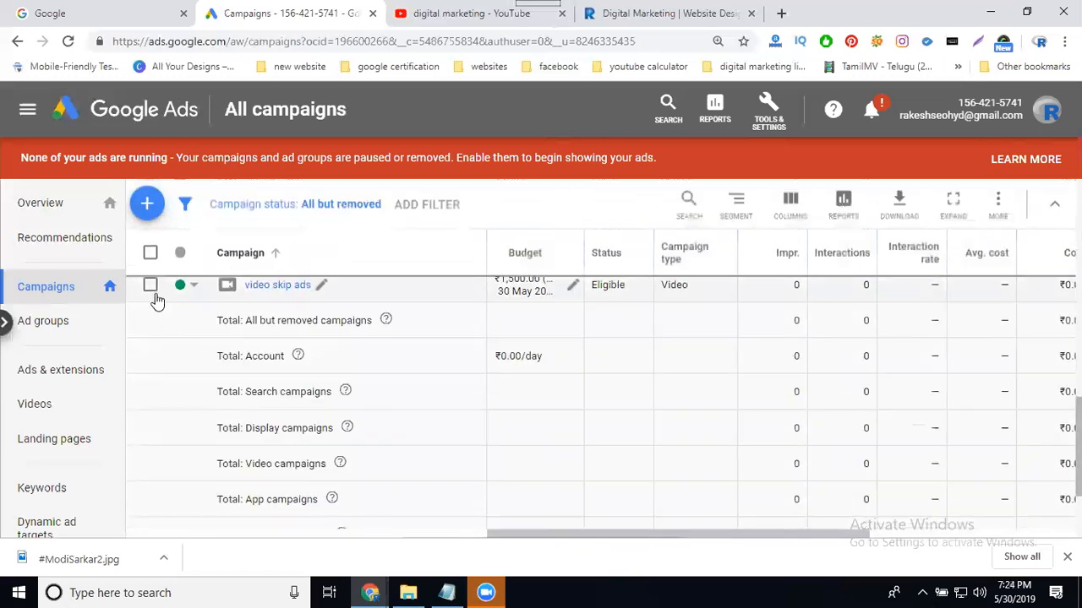
left_click(151, 286)
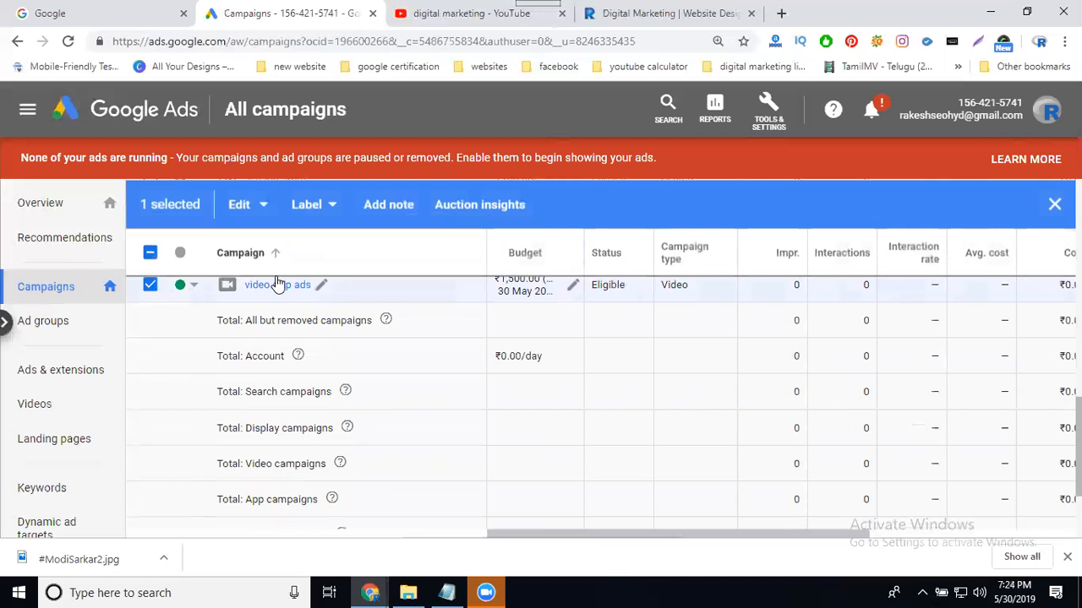
left_click(256, 211)
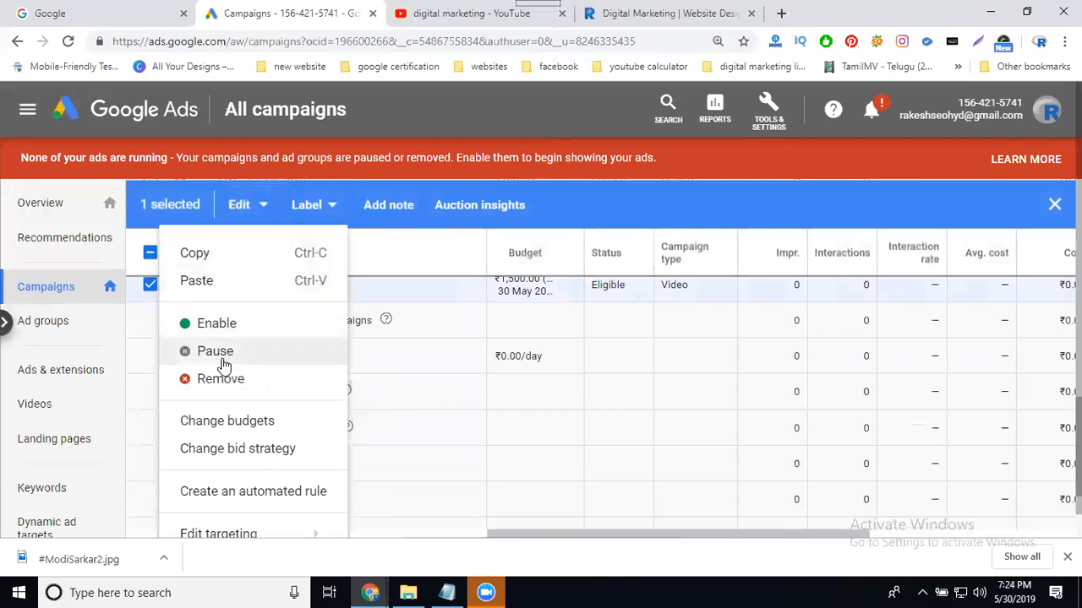
scroll(455, 396, "down", 3)
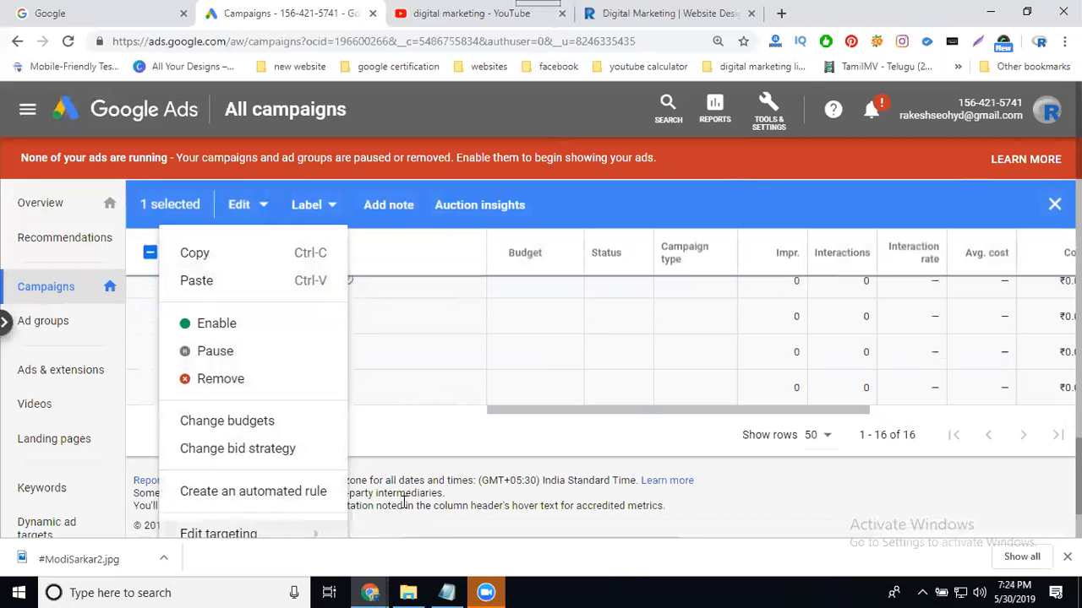
Look over the Reports list, then scroll the campaigns table right to Bid strategy type.
left_click(595, 119)
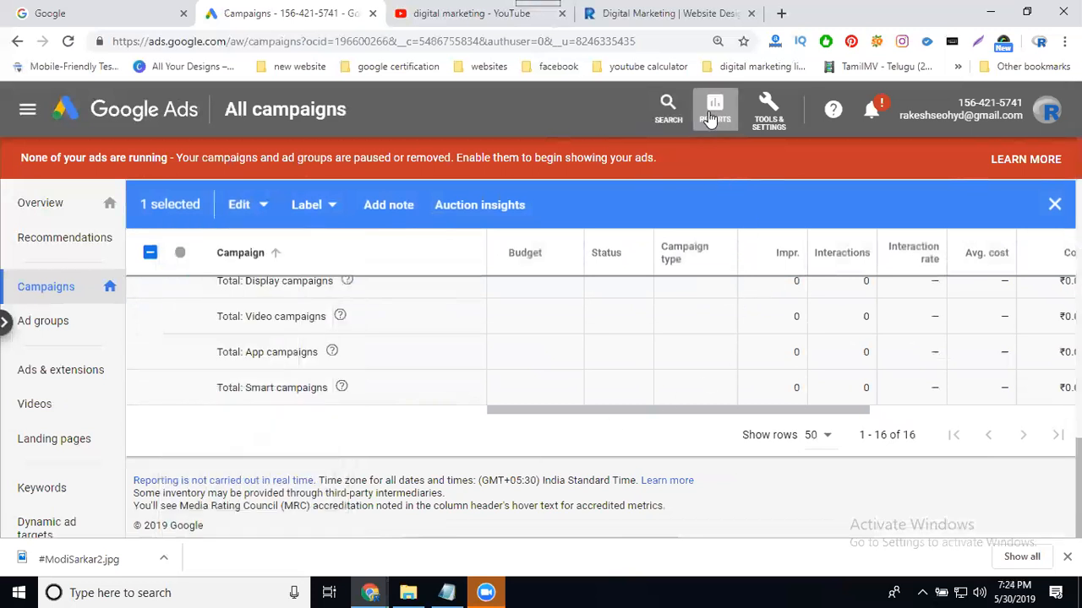
left_click(715, 110)
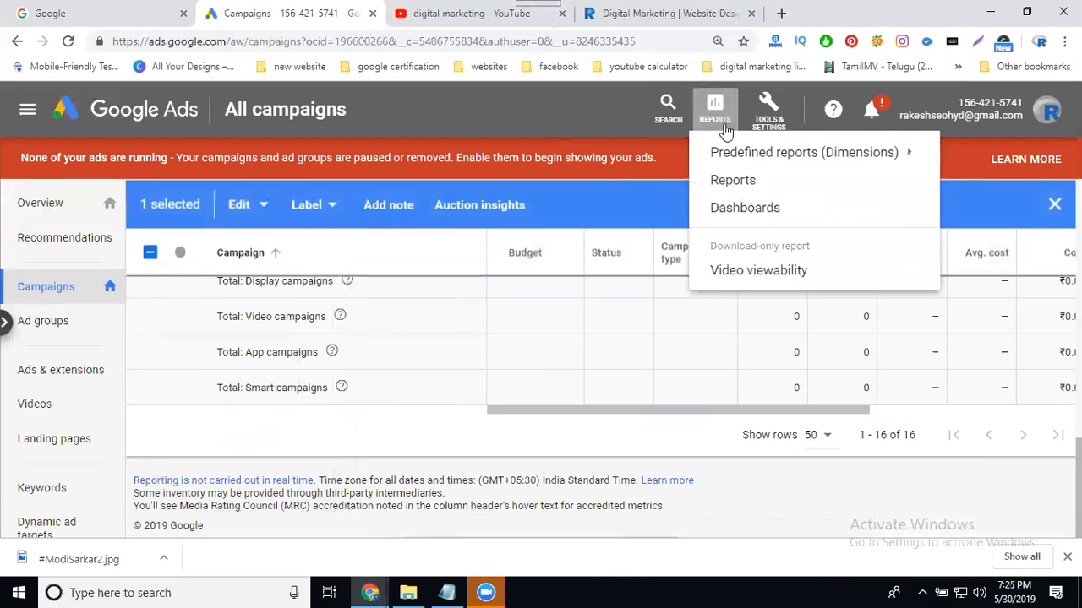
mouse_move(734, 157)
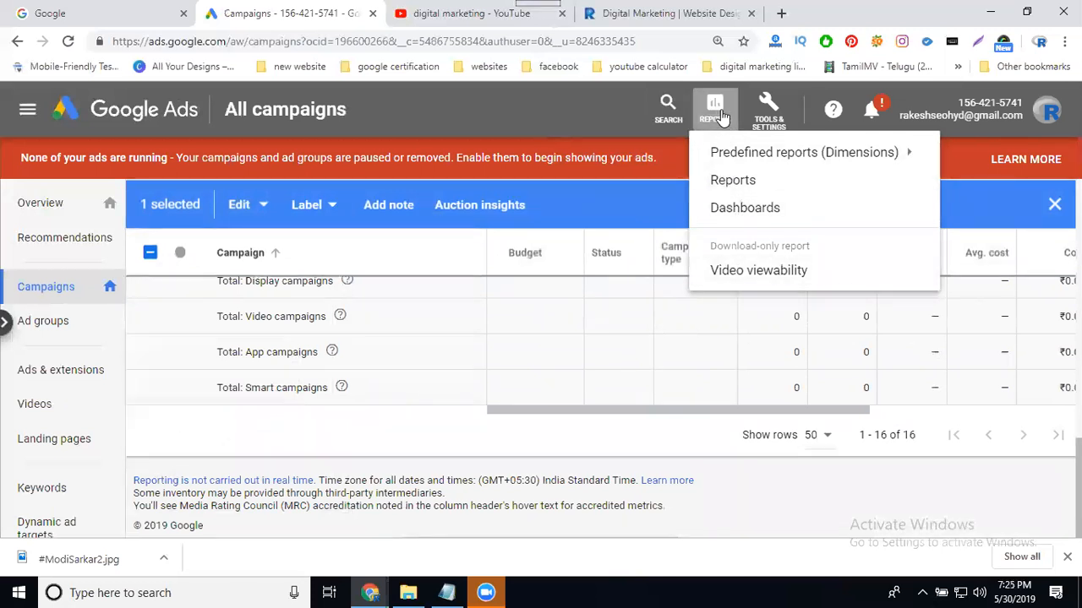
scroll(281, 313, "up", 2)
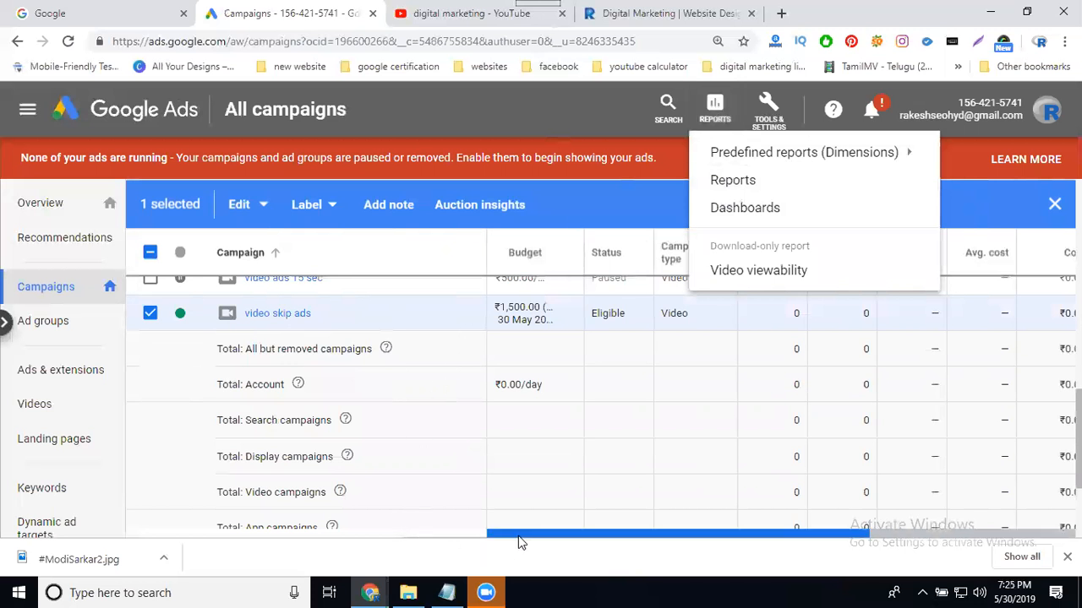
left_click_drag(518, 543, 570, 541)
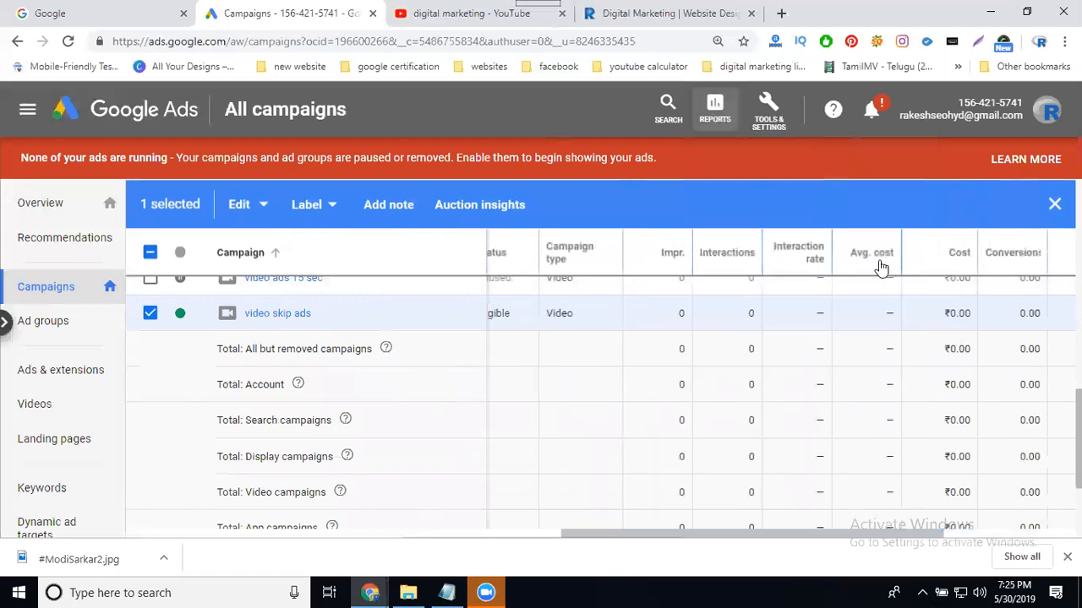
left_click_drag(904, 538, 973, 541)
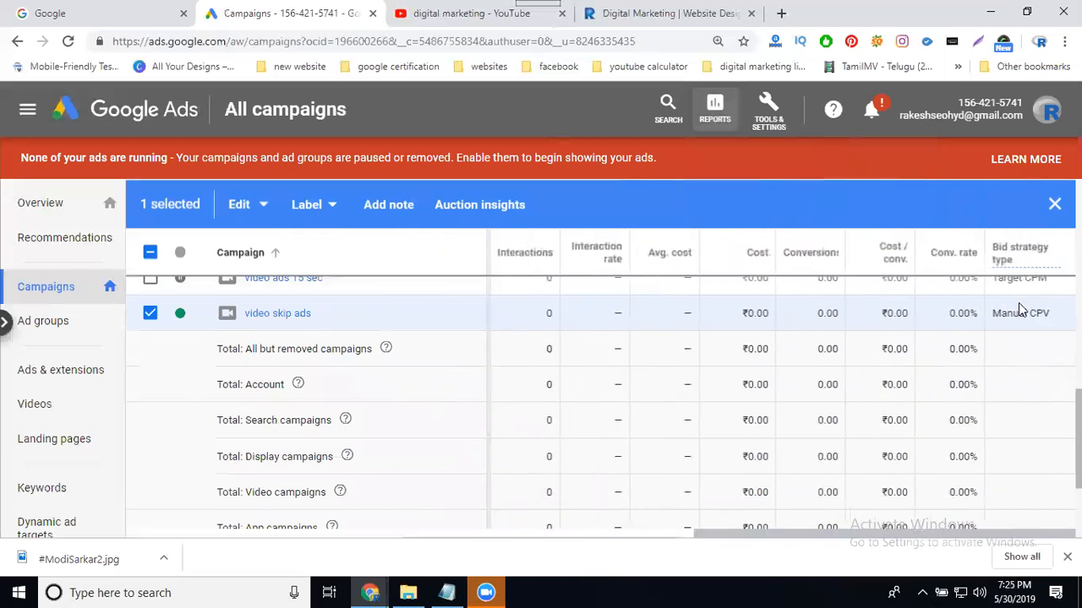
mouse_move(1010, 261)
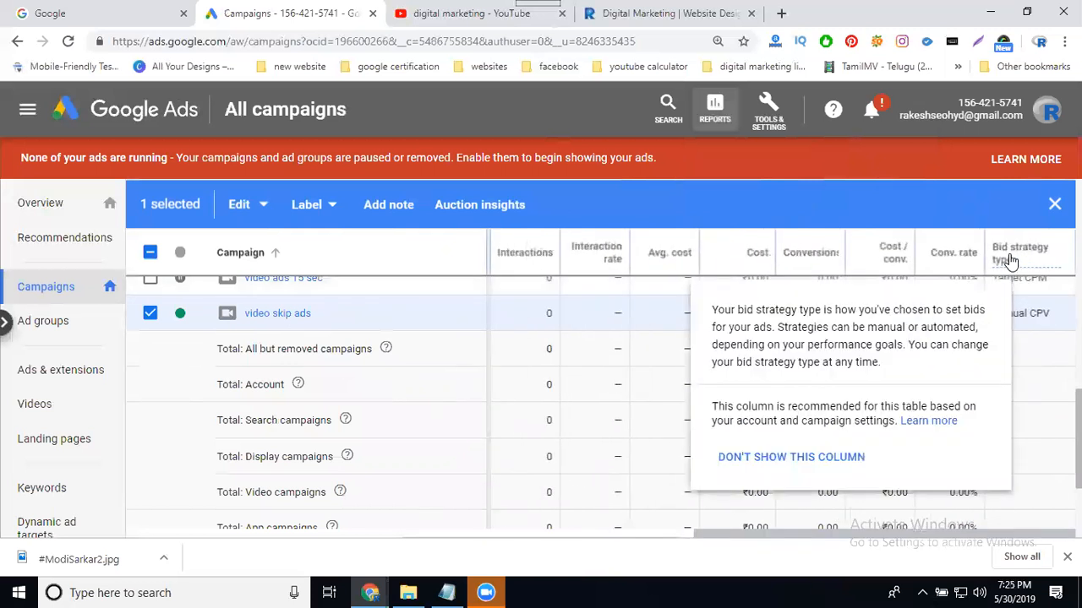